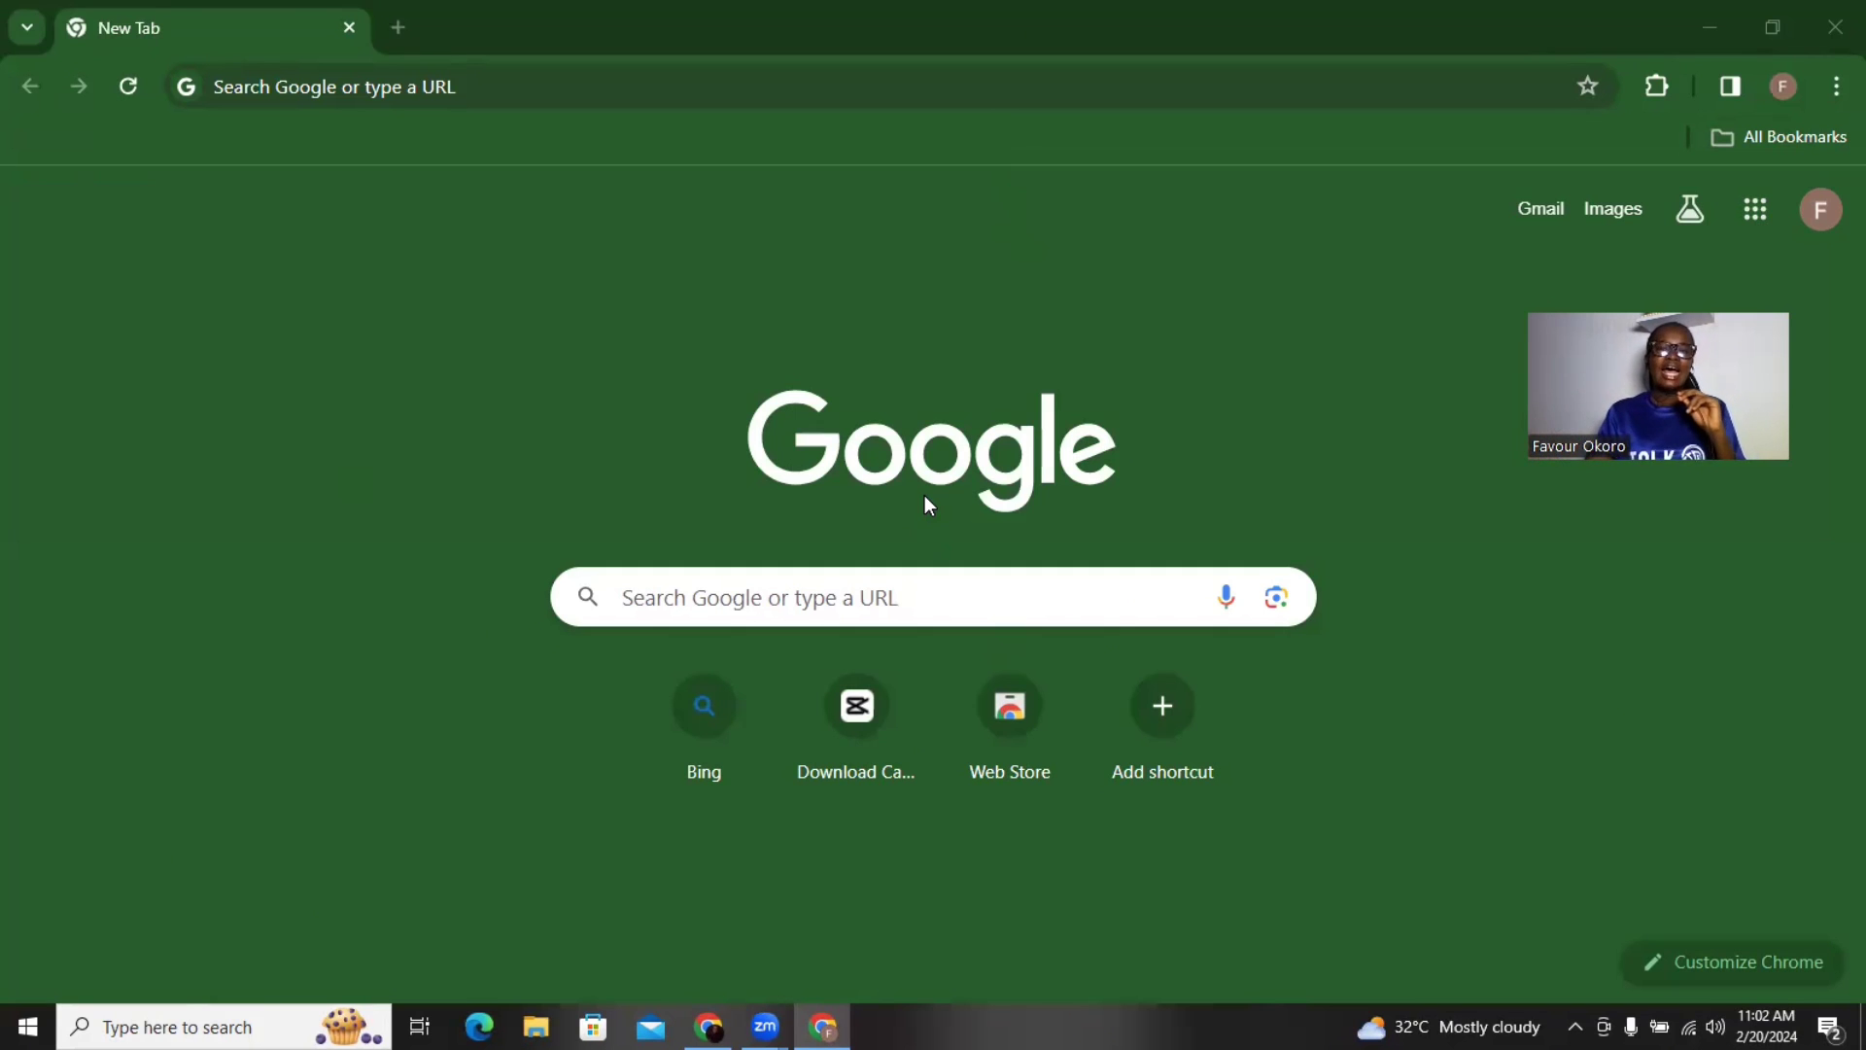
Step: Search Google for 'BING'
click(730, 597)
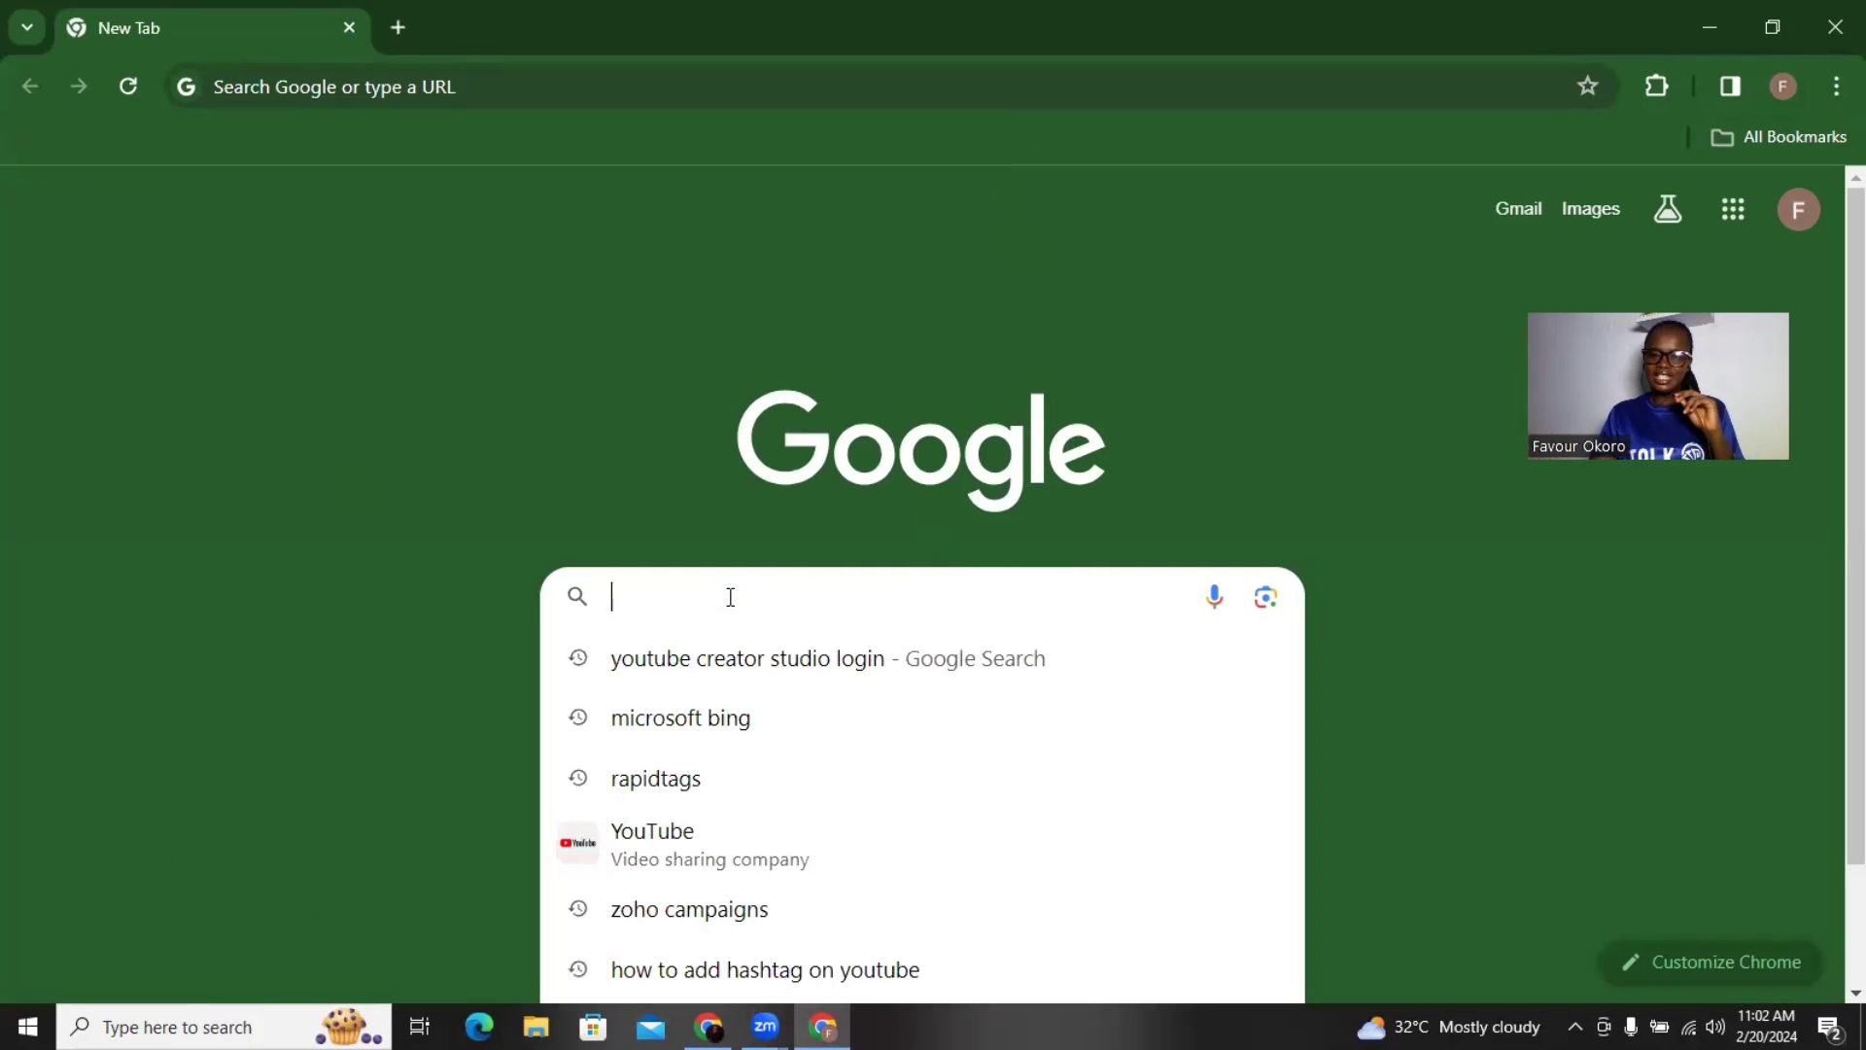
text(BING)
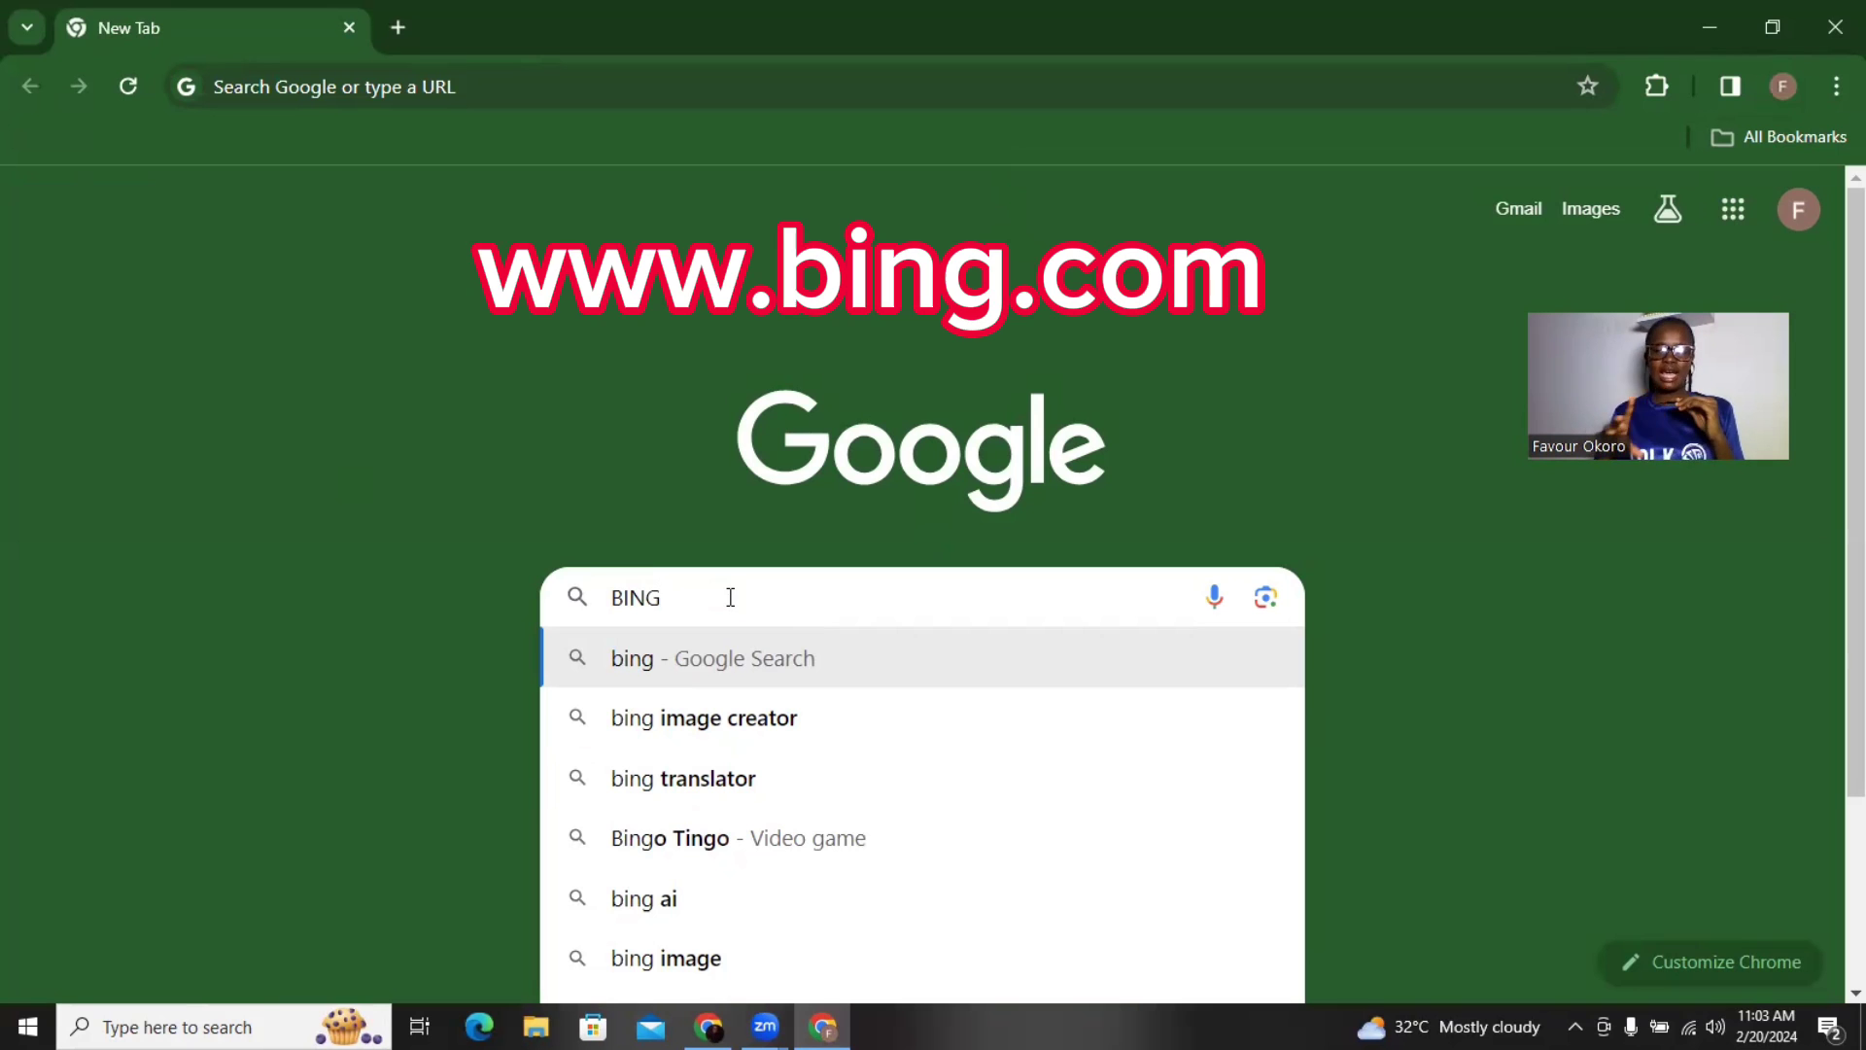
key(Return)
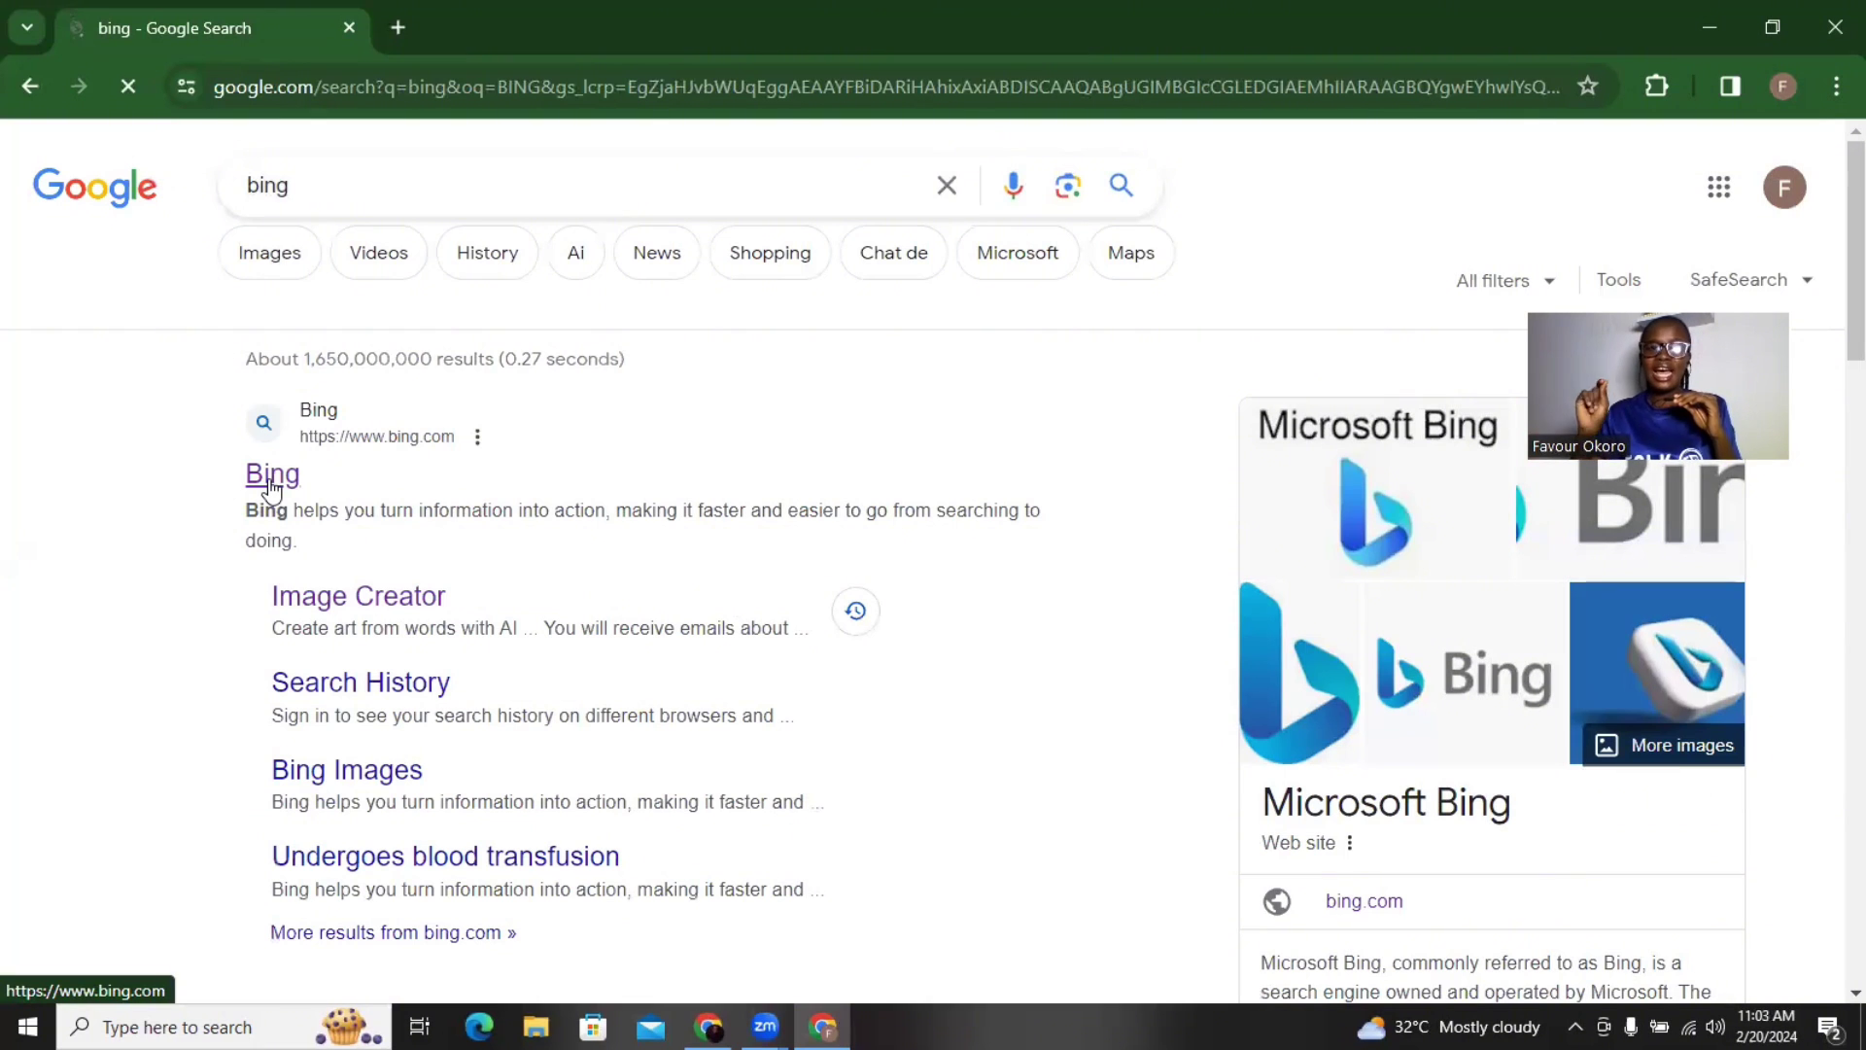
Step: Open the bing.com home page from the Google results
click(272, 487)
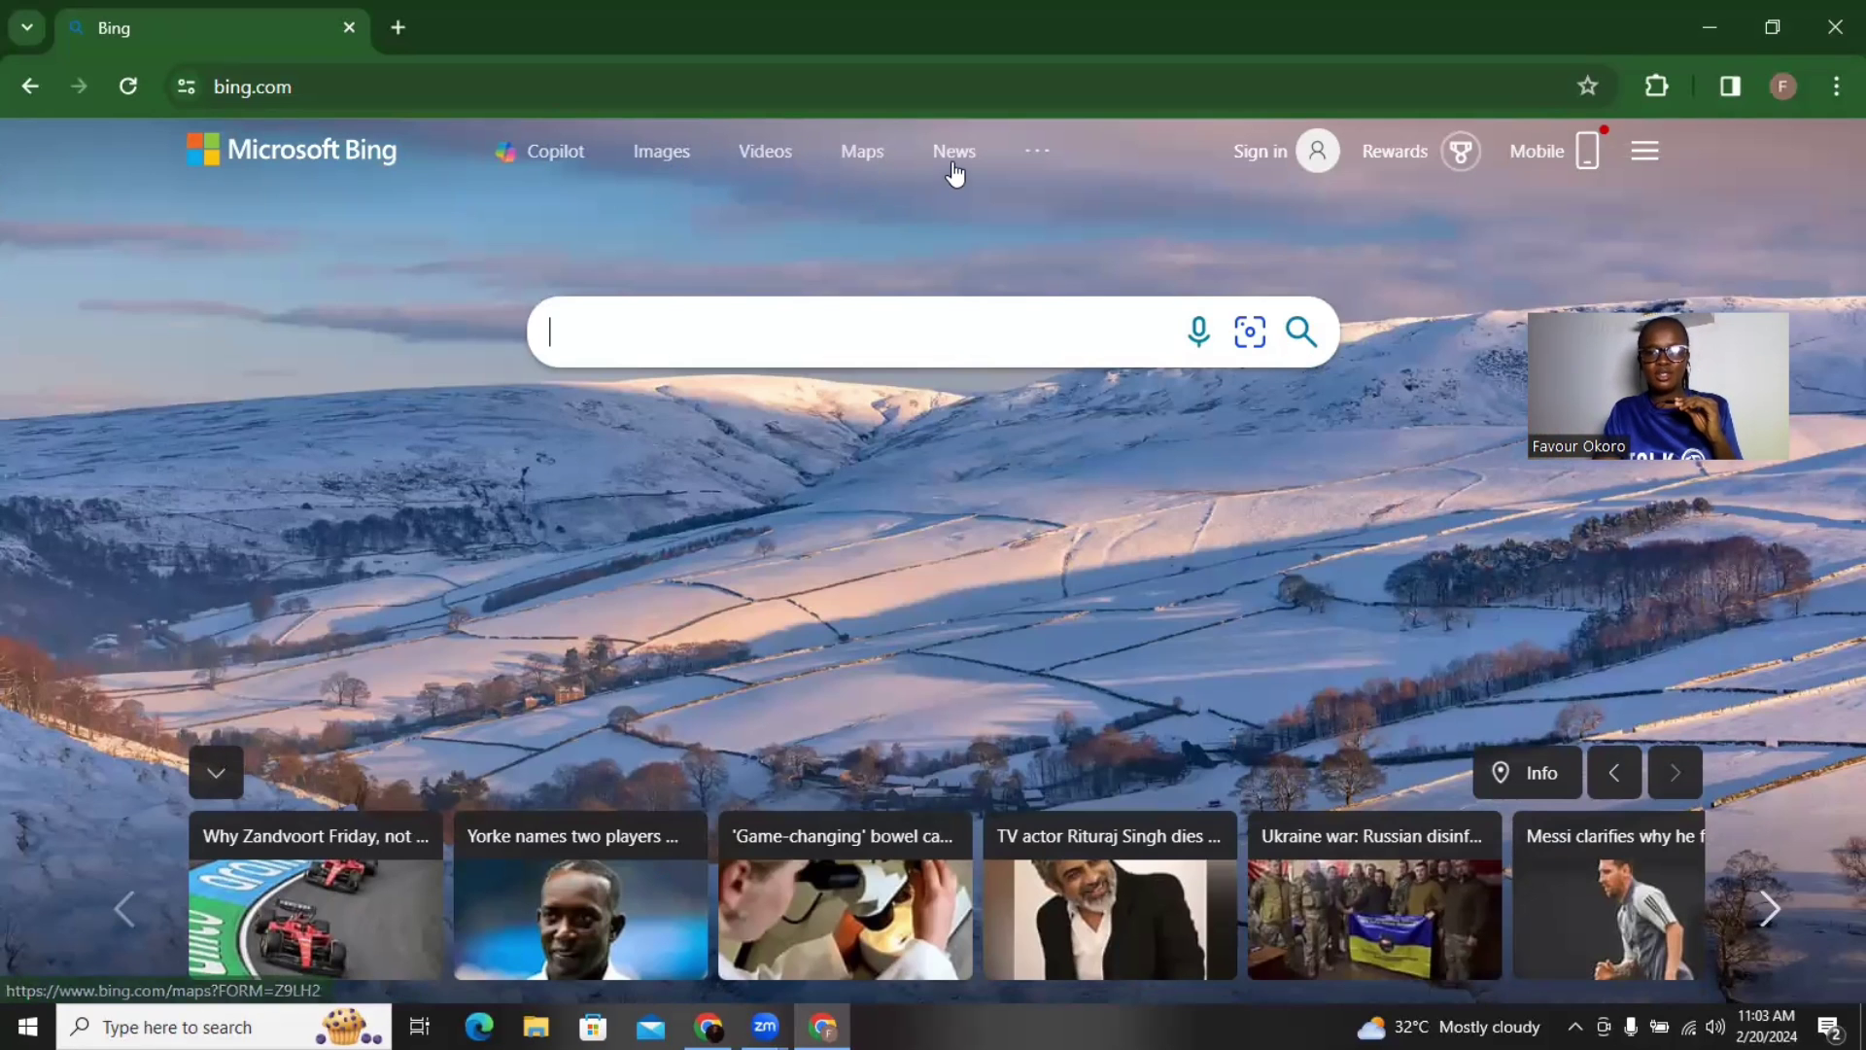
Step: Go to Bing Images, browse the feed, and open Image Creator via Create
click(643, 160)
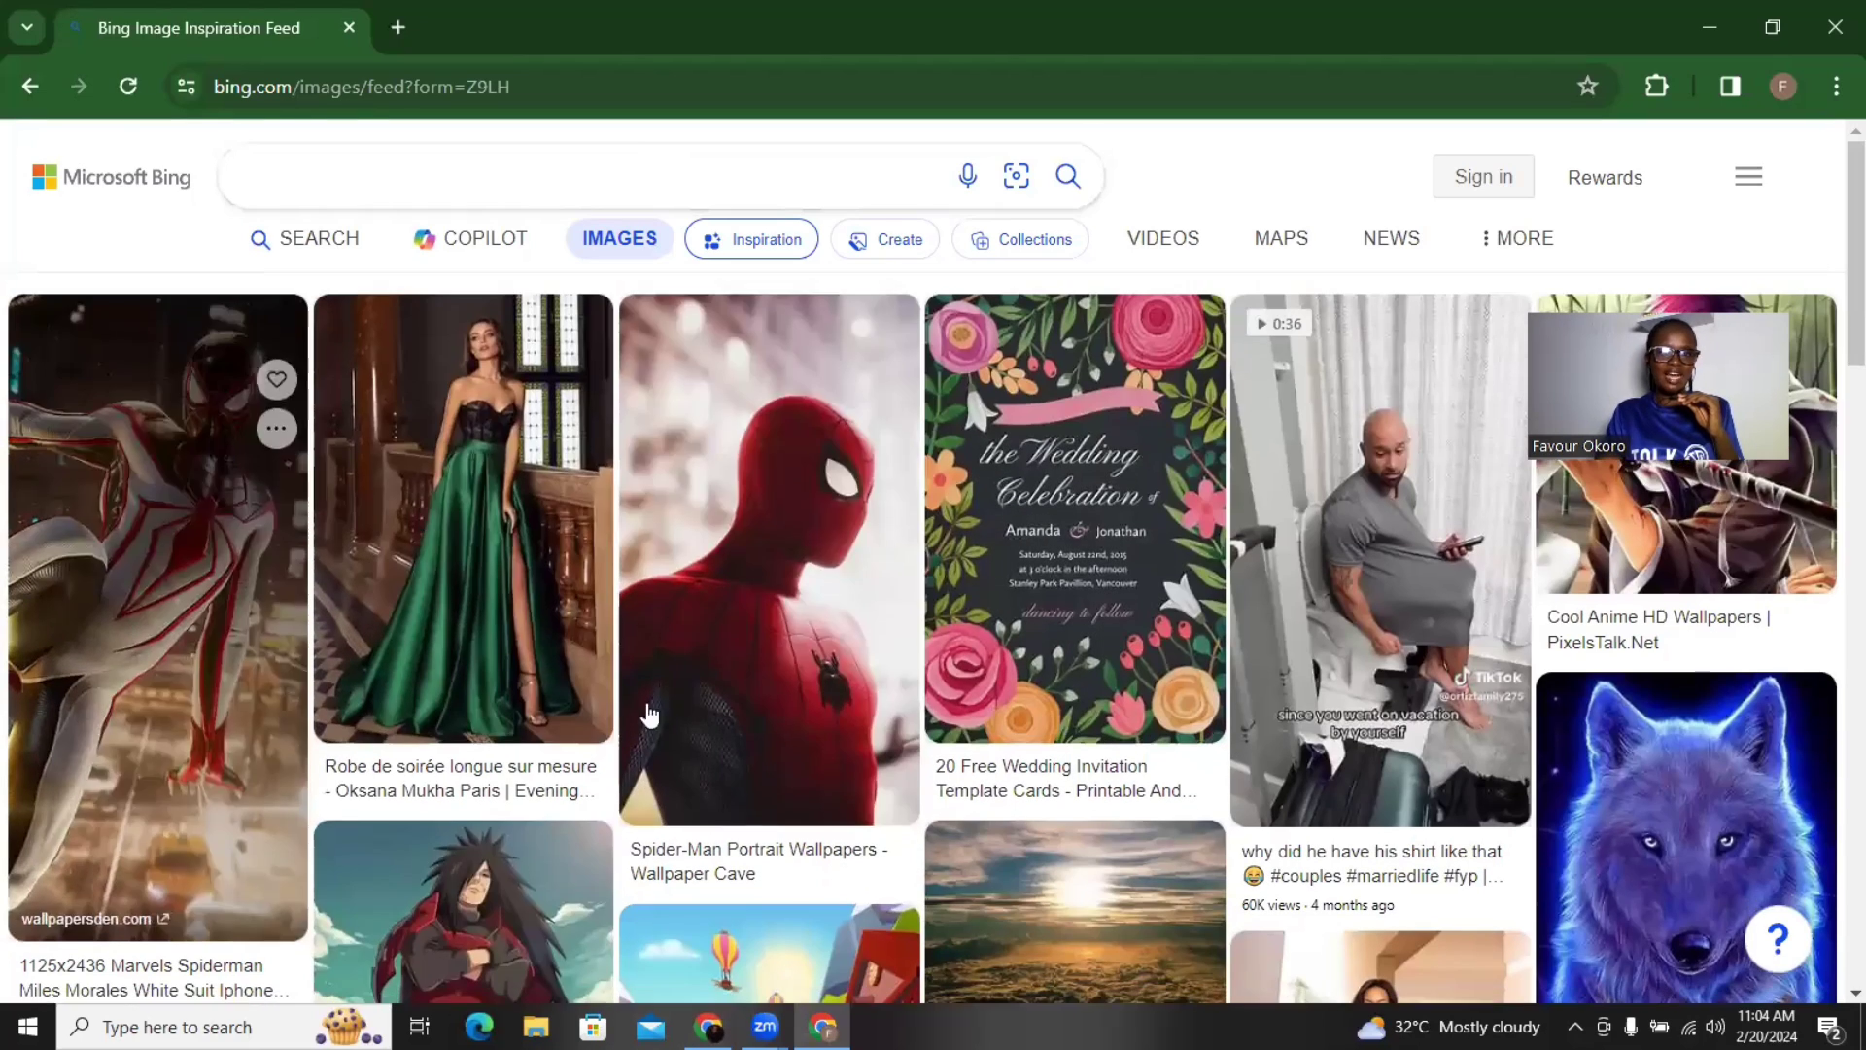
scroll(529, 807, down, 3)
scroll(530, 780, up, 3)
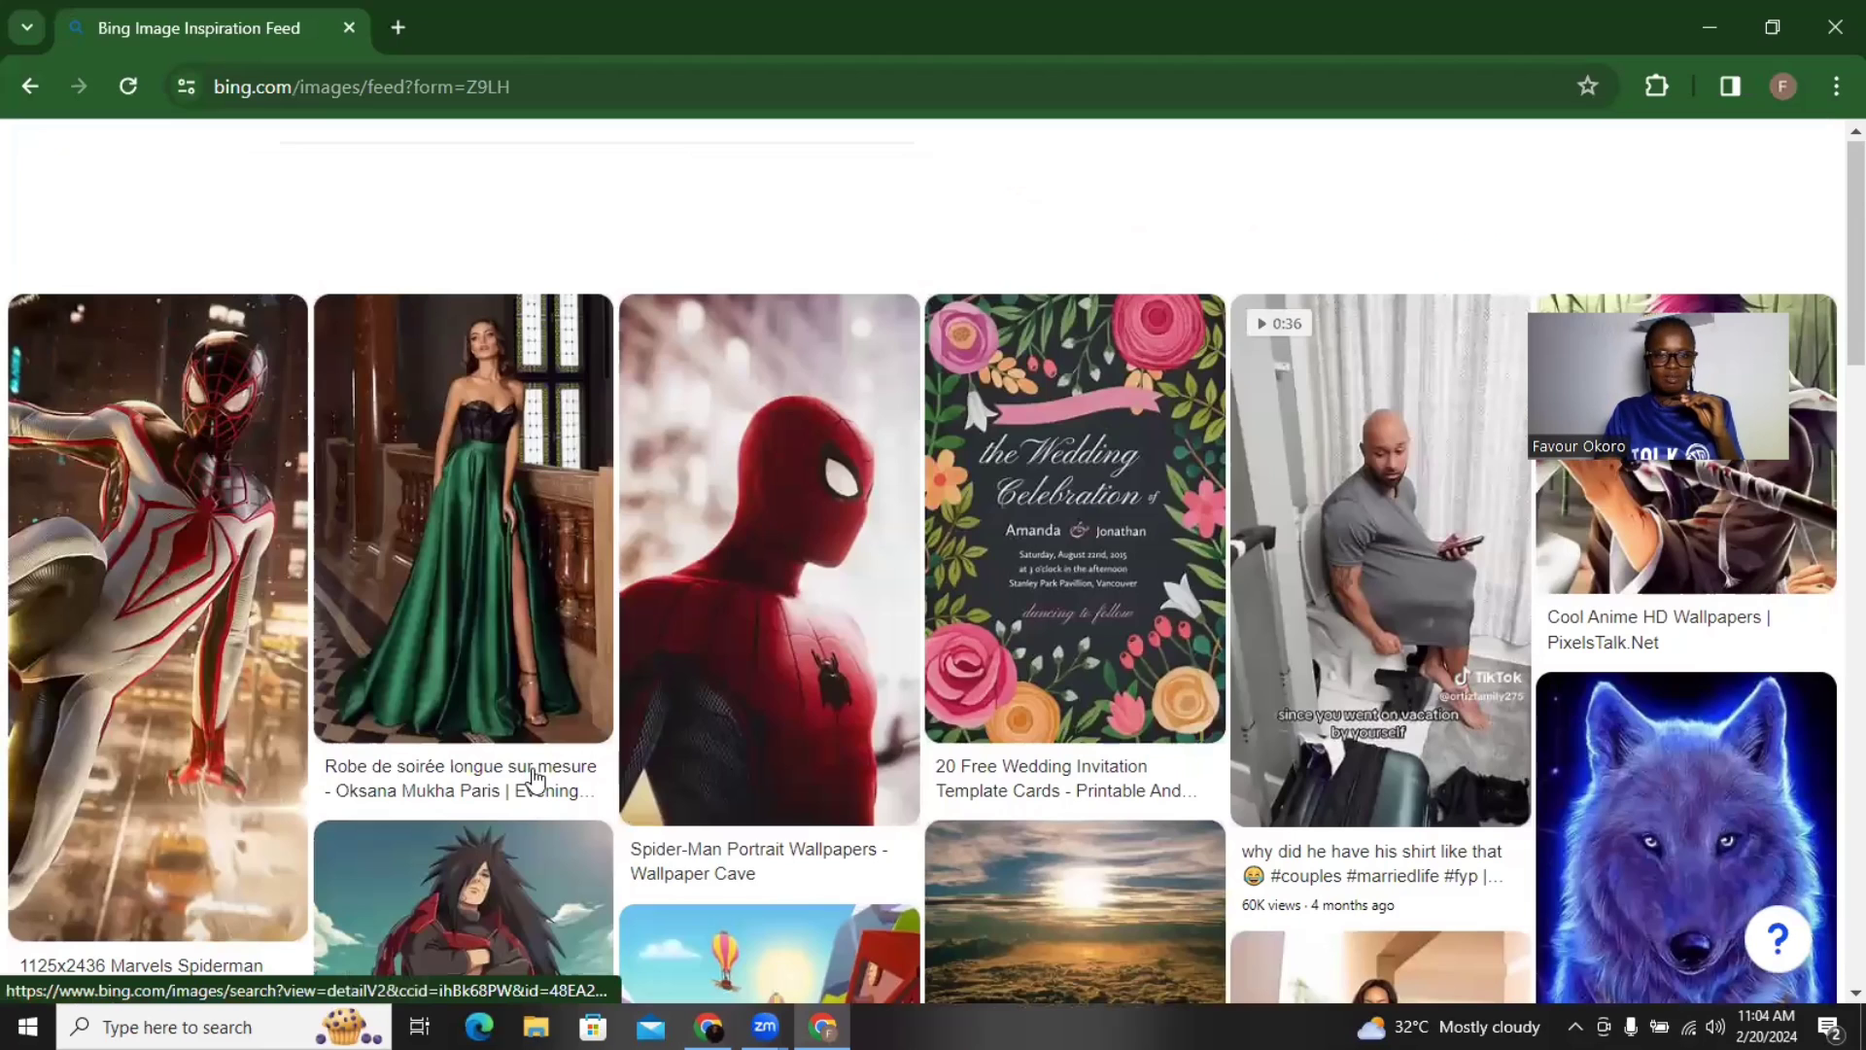
scroll(821, 778, down, 2)
scroll(807, 819, down, 7)
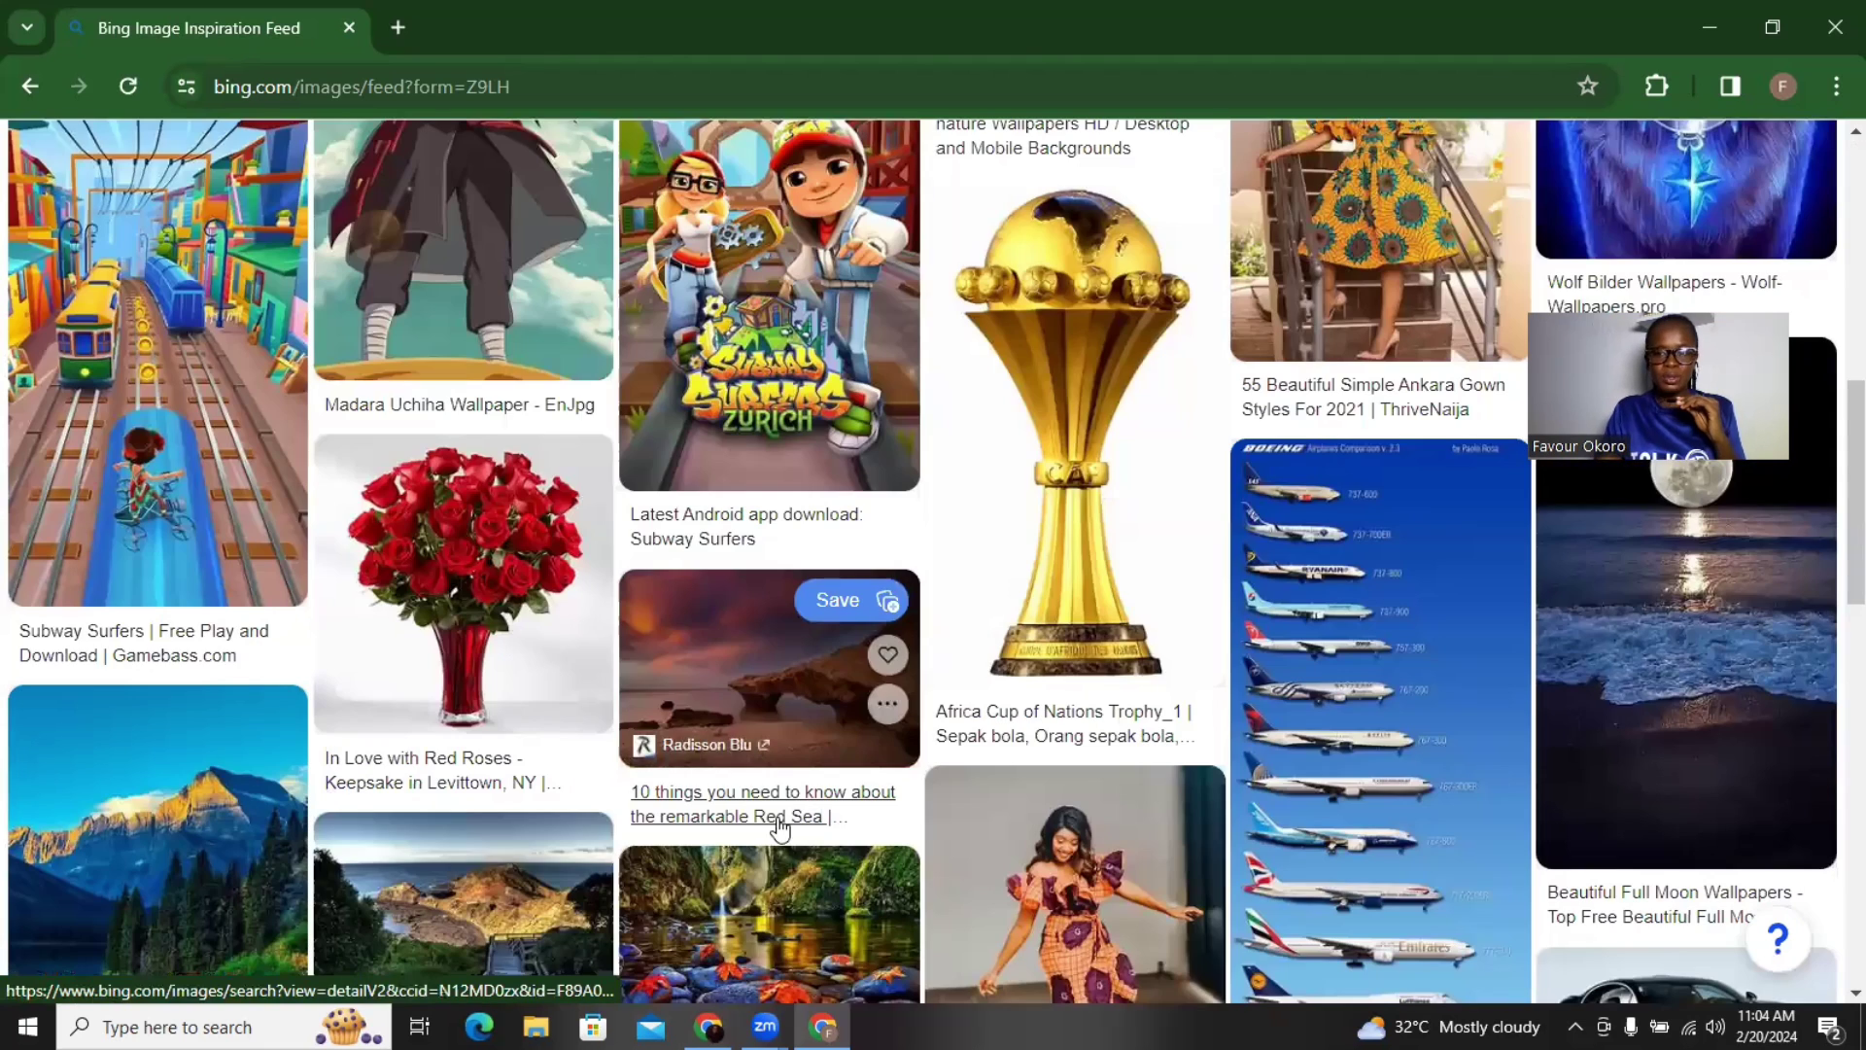
scroll(389, 466, up, 10)
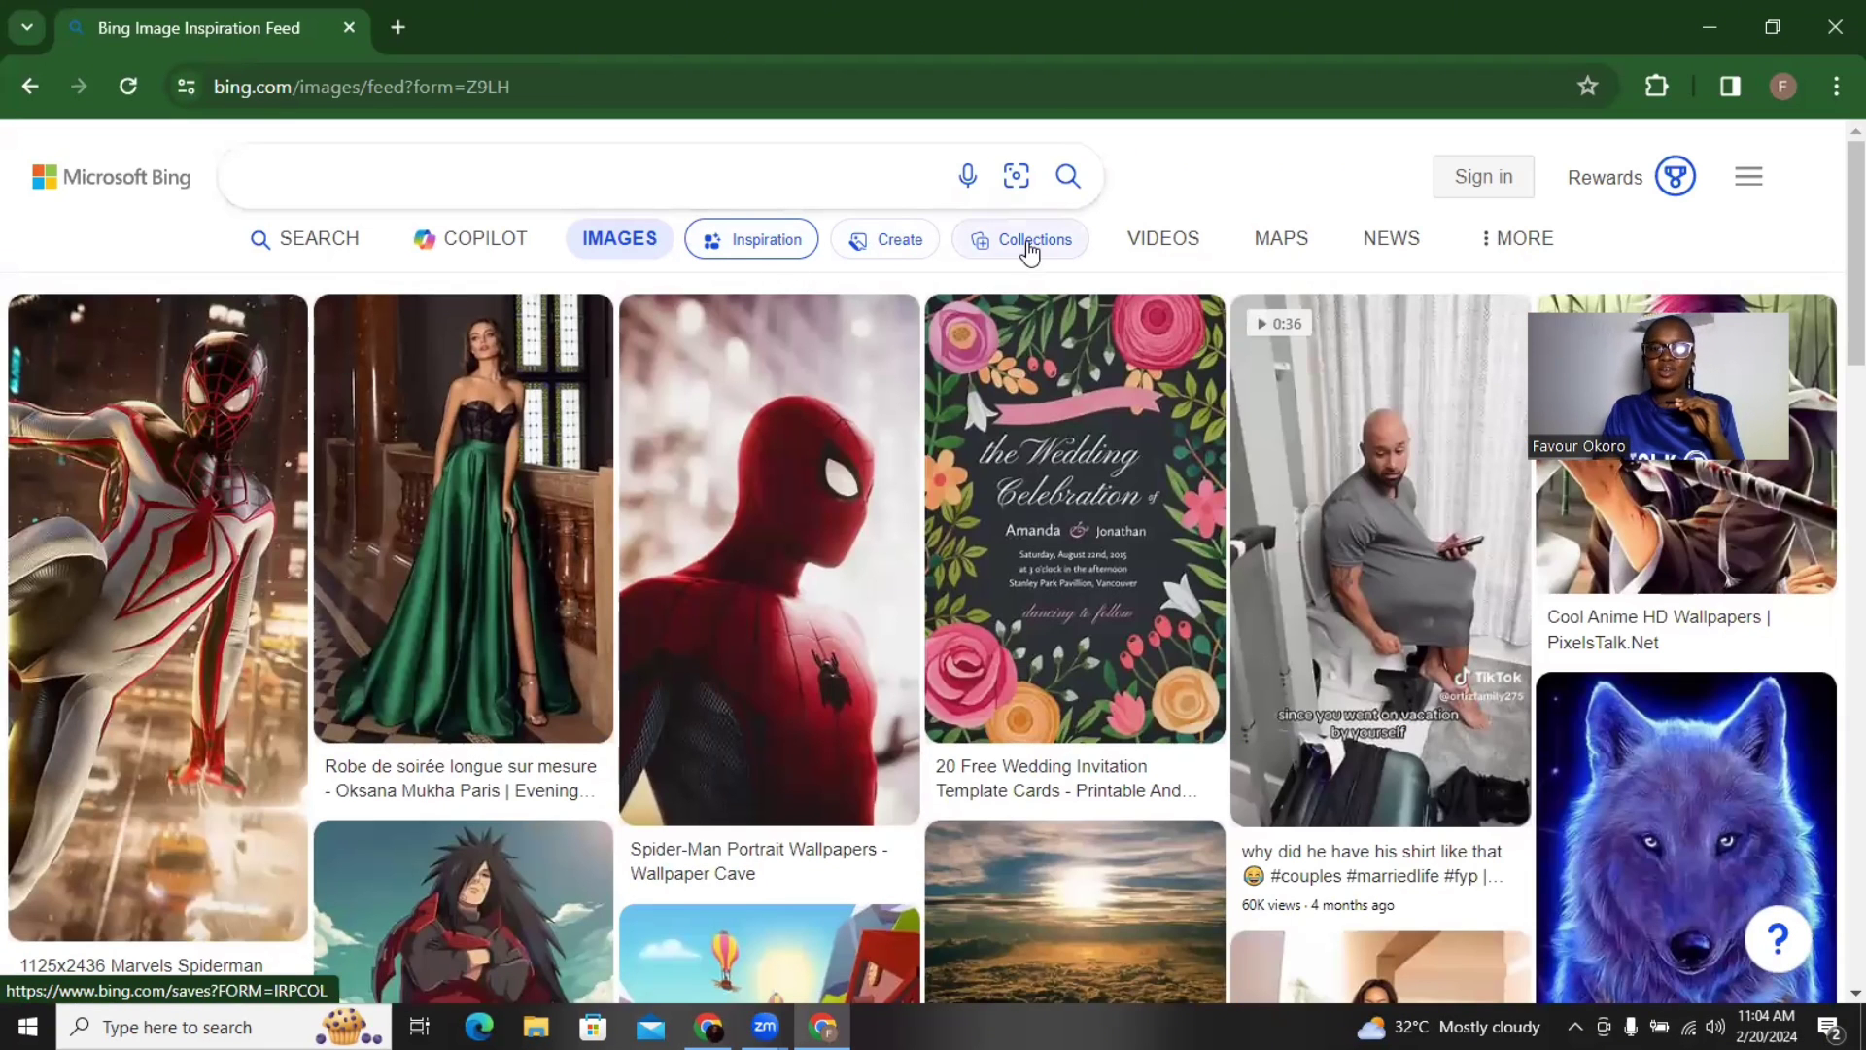
click(883, 245)
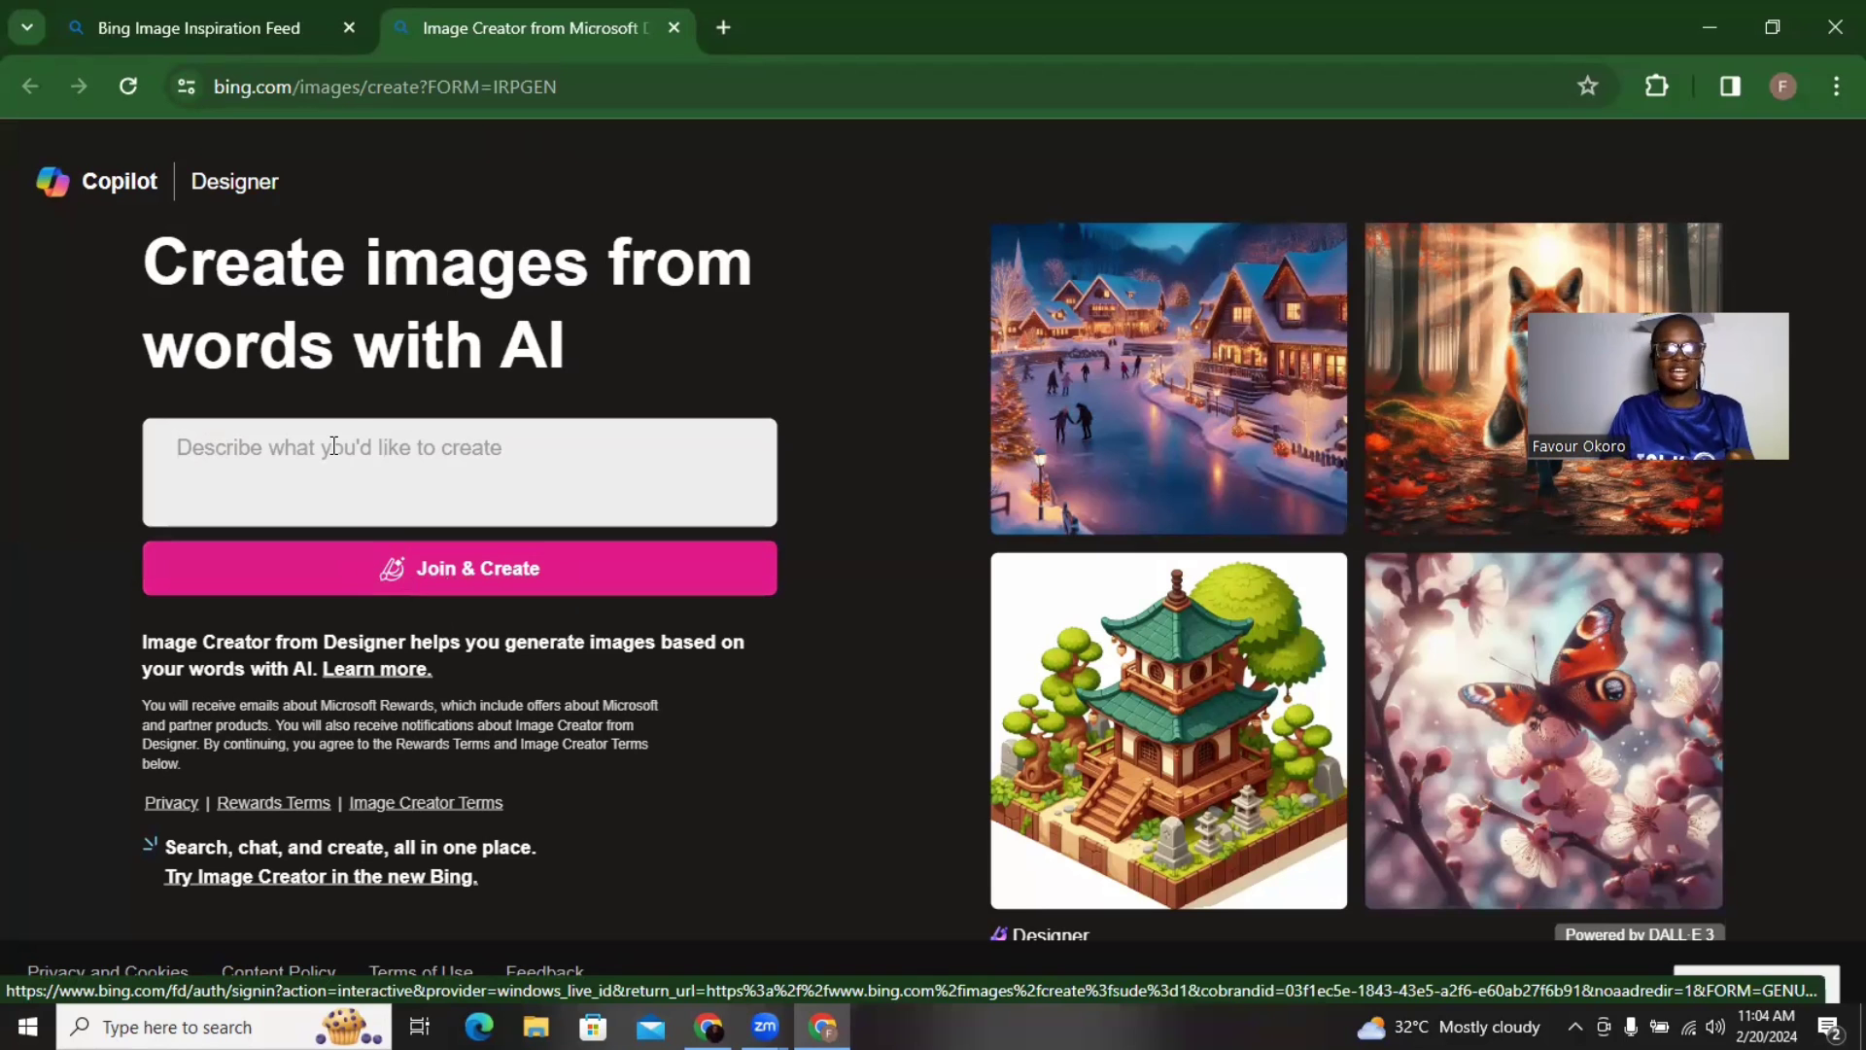
Step: Put the cursor in the empty 'Describe what you'd like to create' box
click(289, 457)
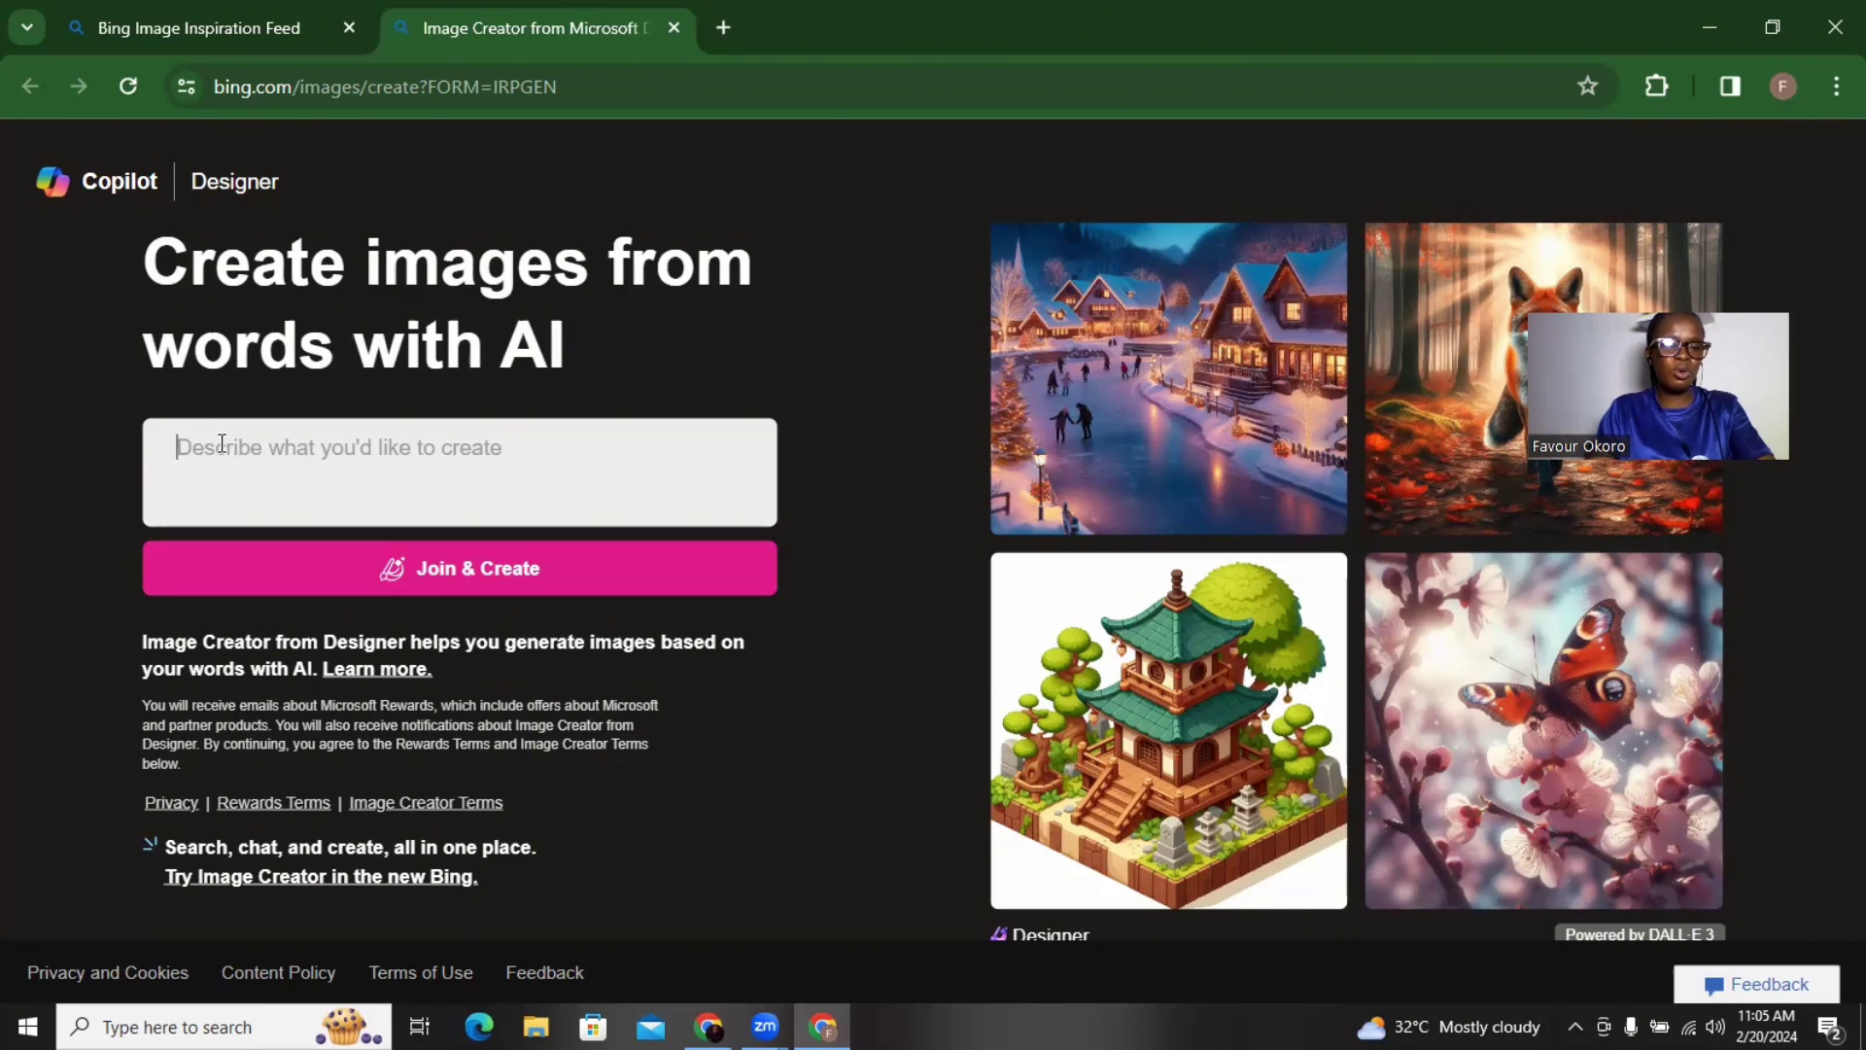
Step: Type a prompt: young dark-skinned Nigerian lady kneeling, praying and crying in her bedroom, wearing pink pajamas
text(A)
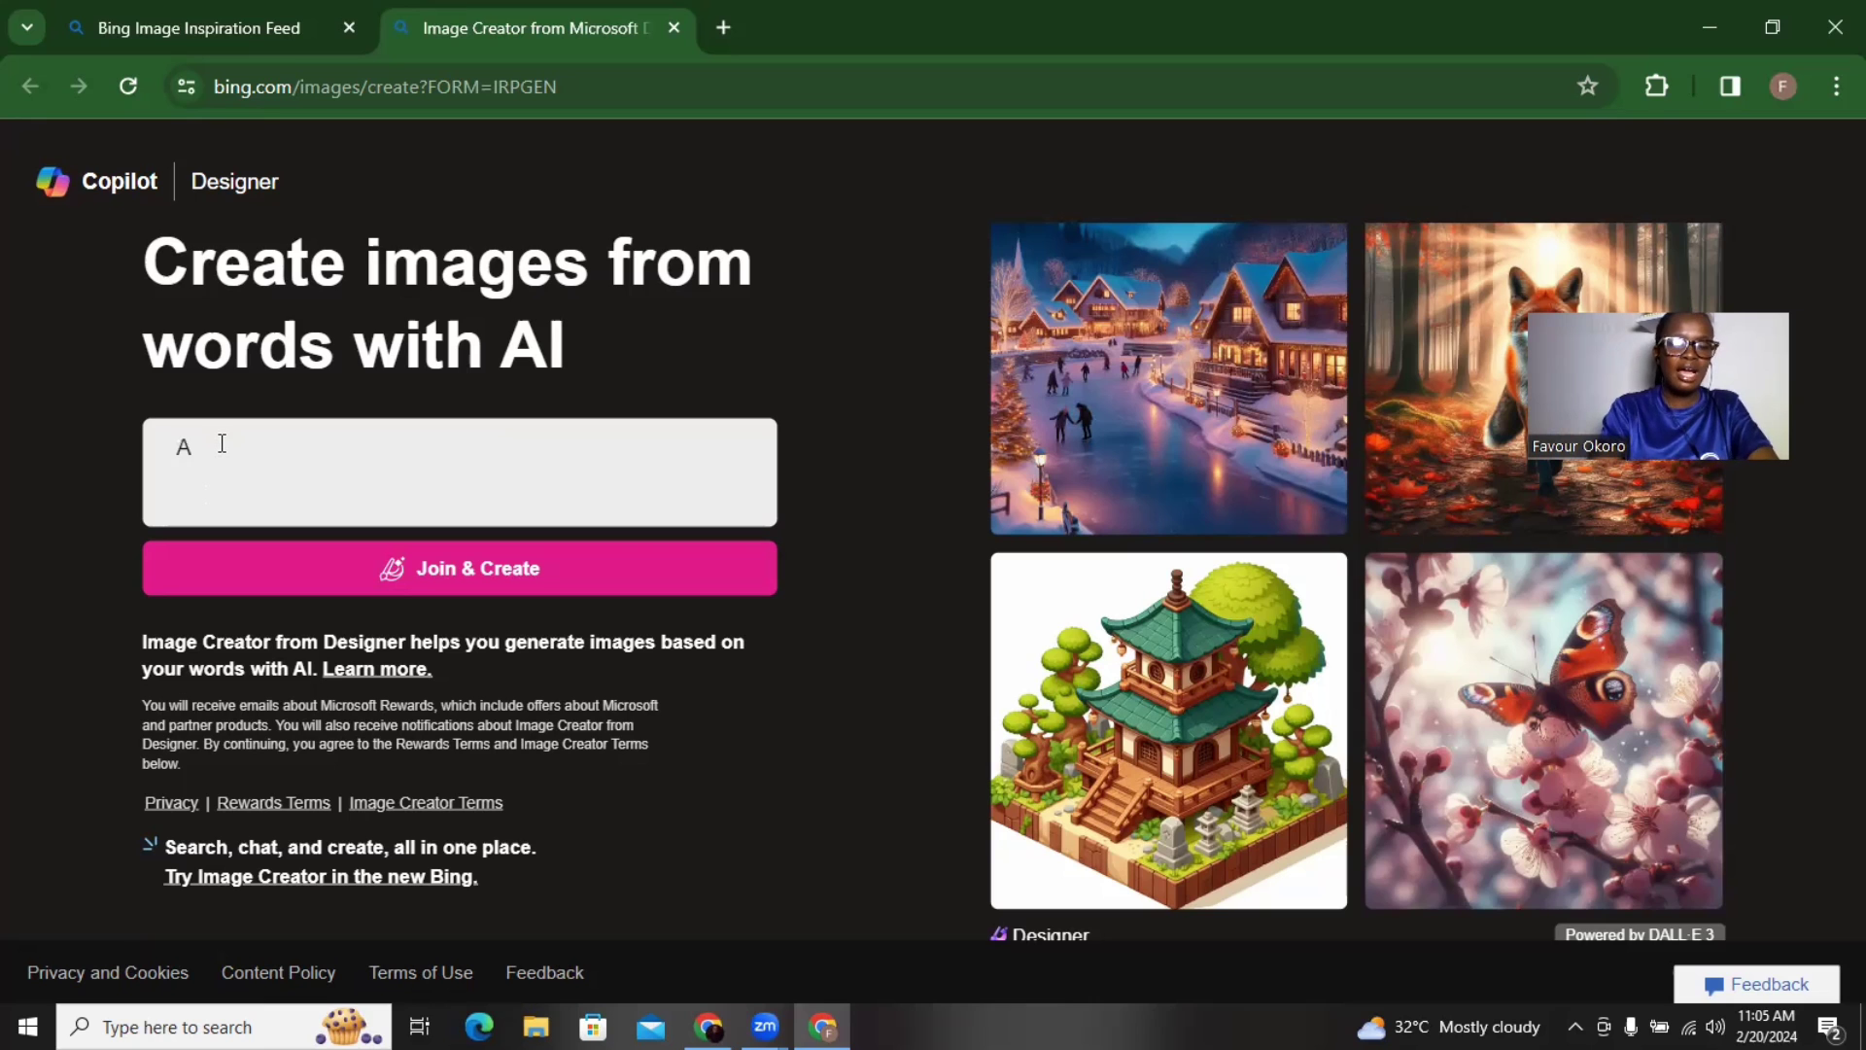
text( p)
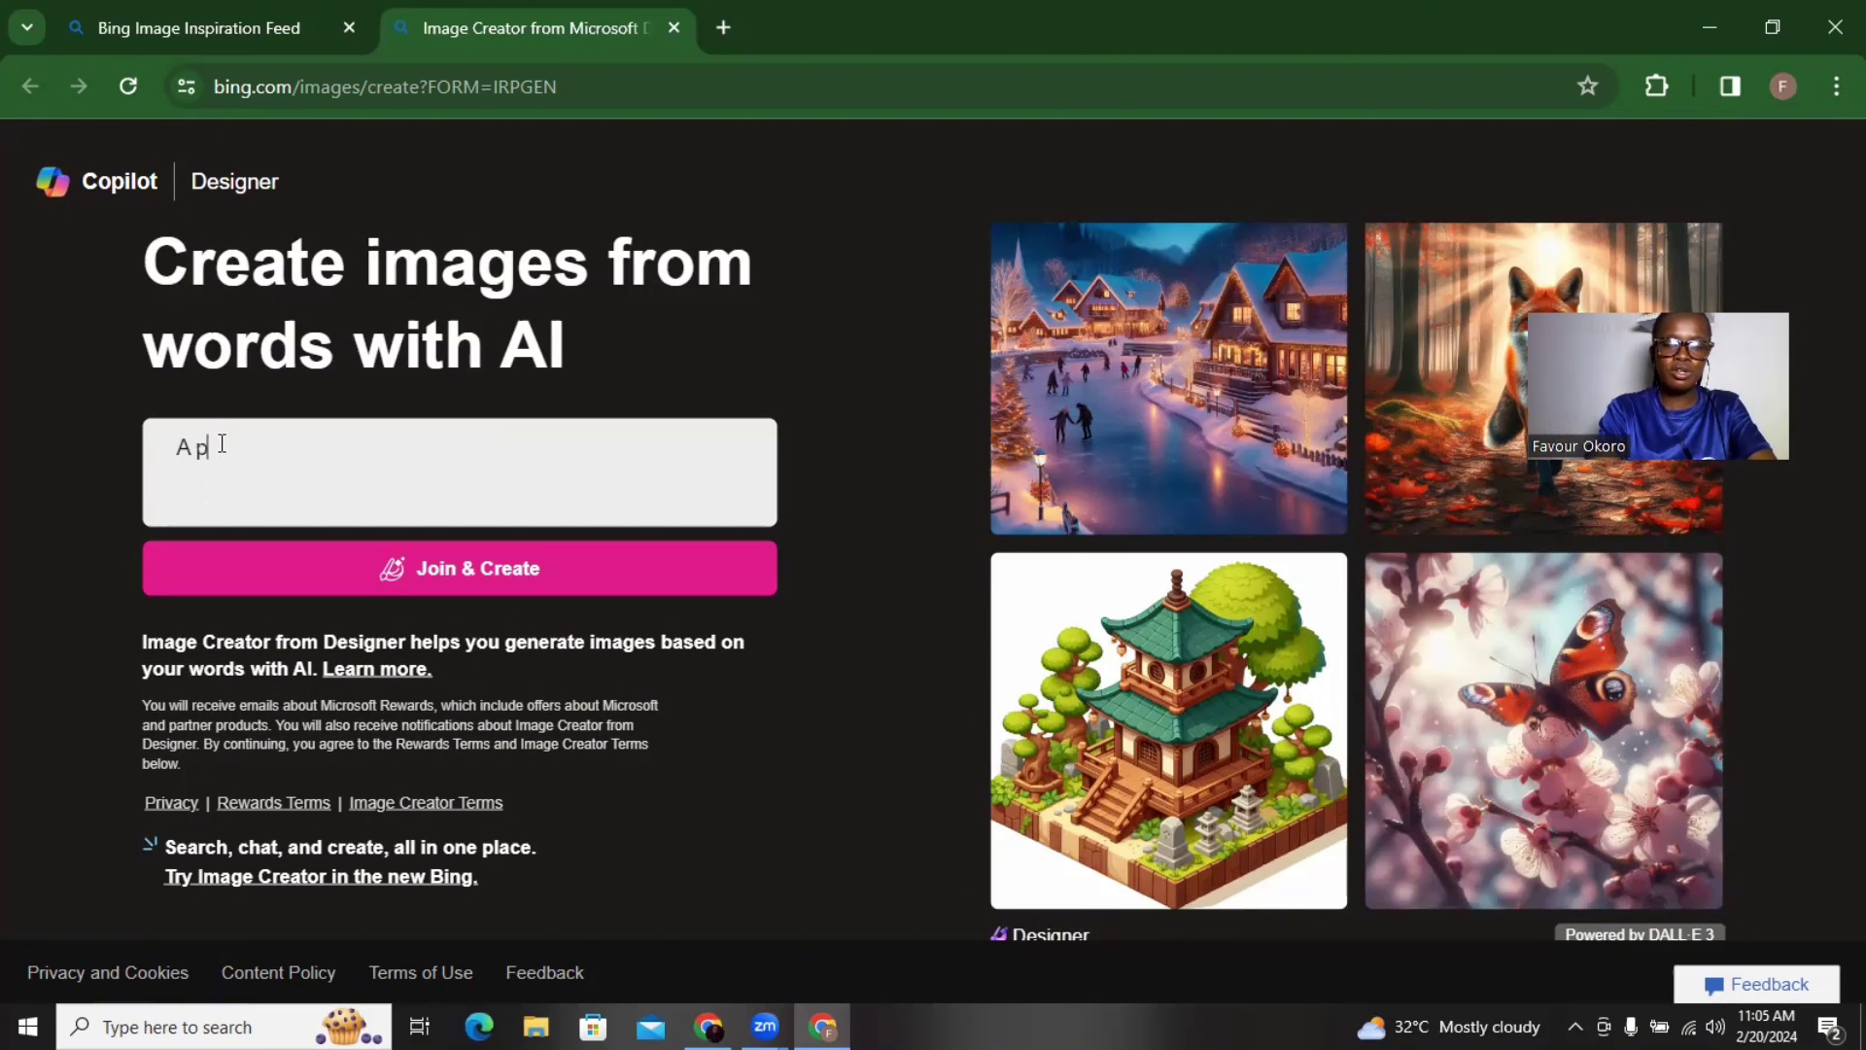
text(icture of a young)
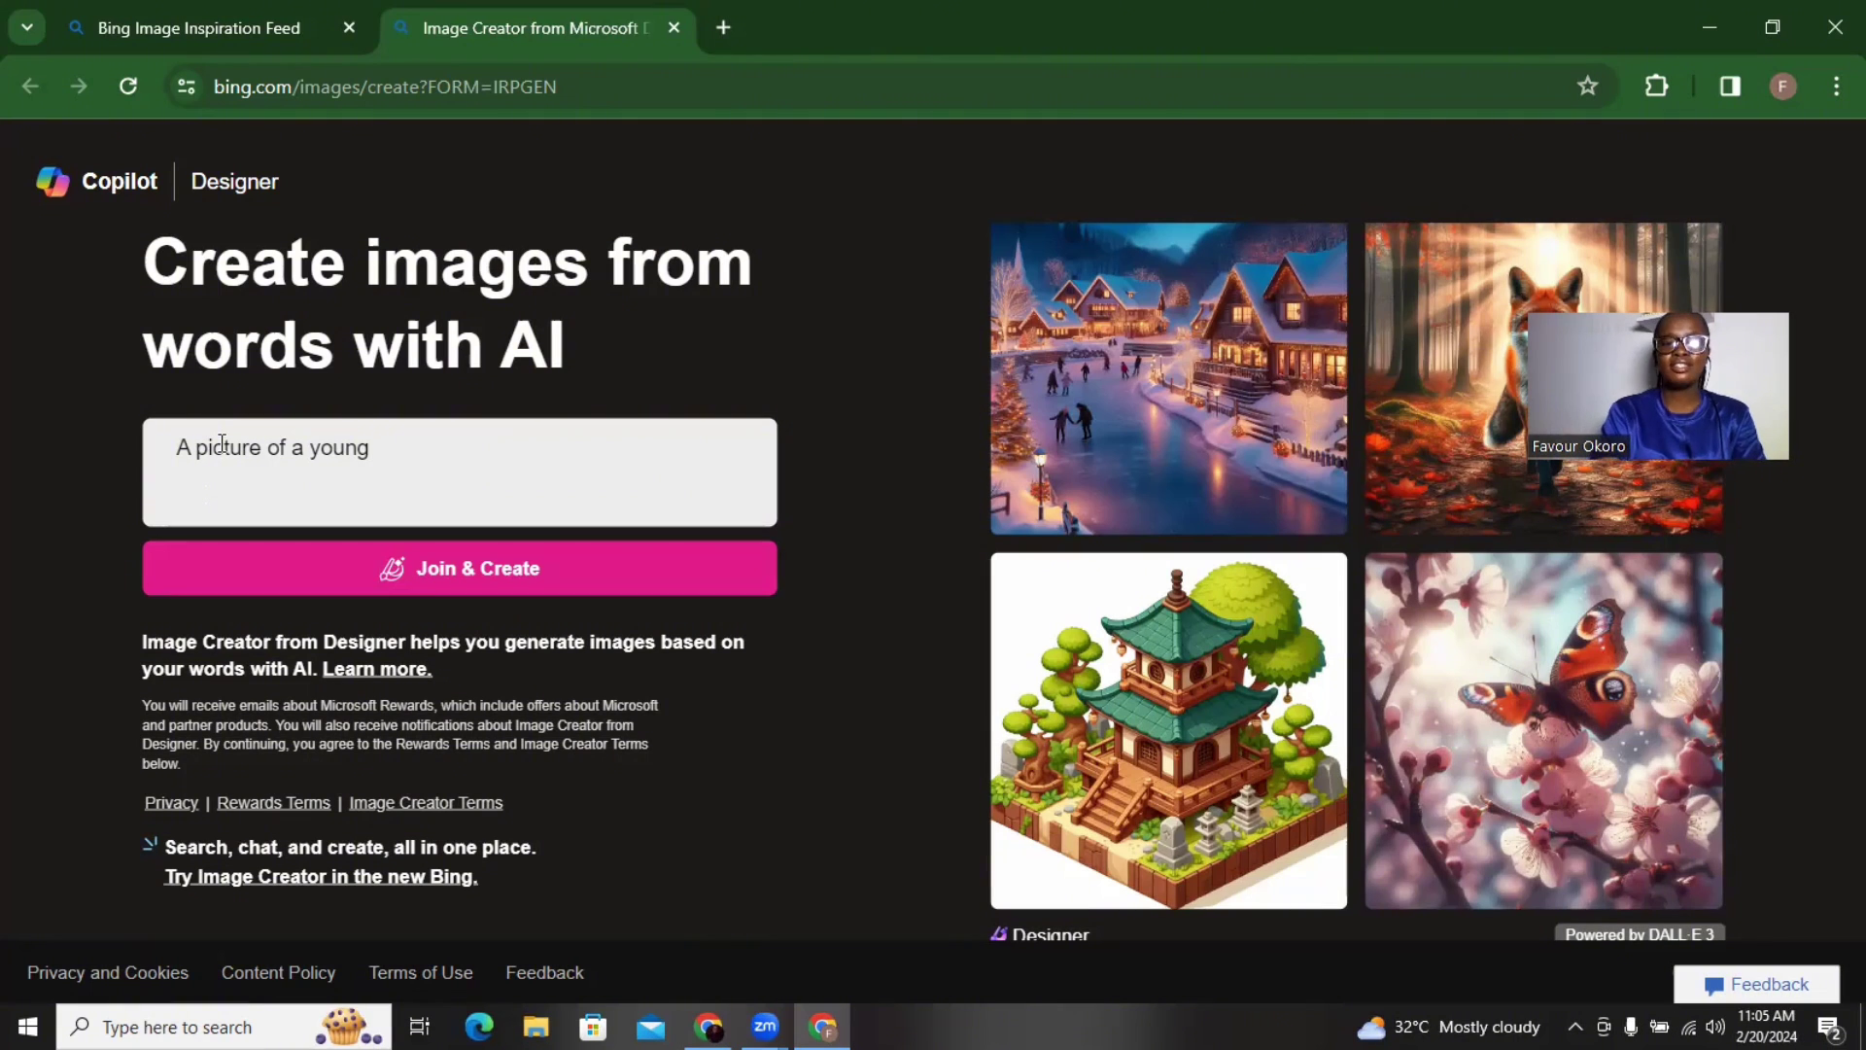
text(Nige)
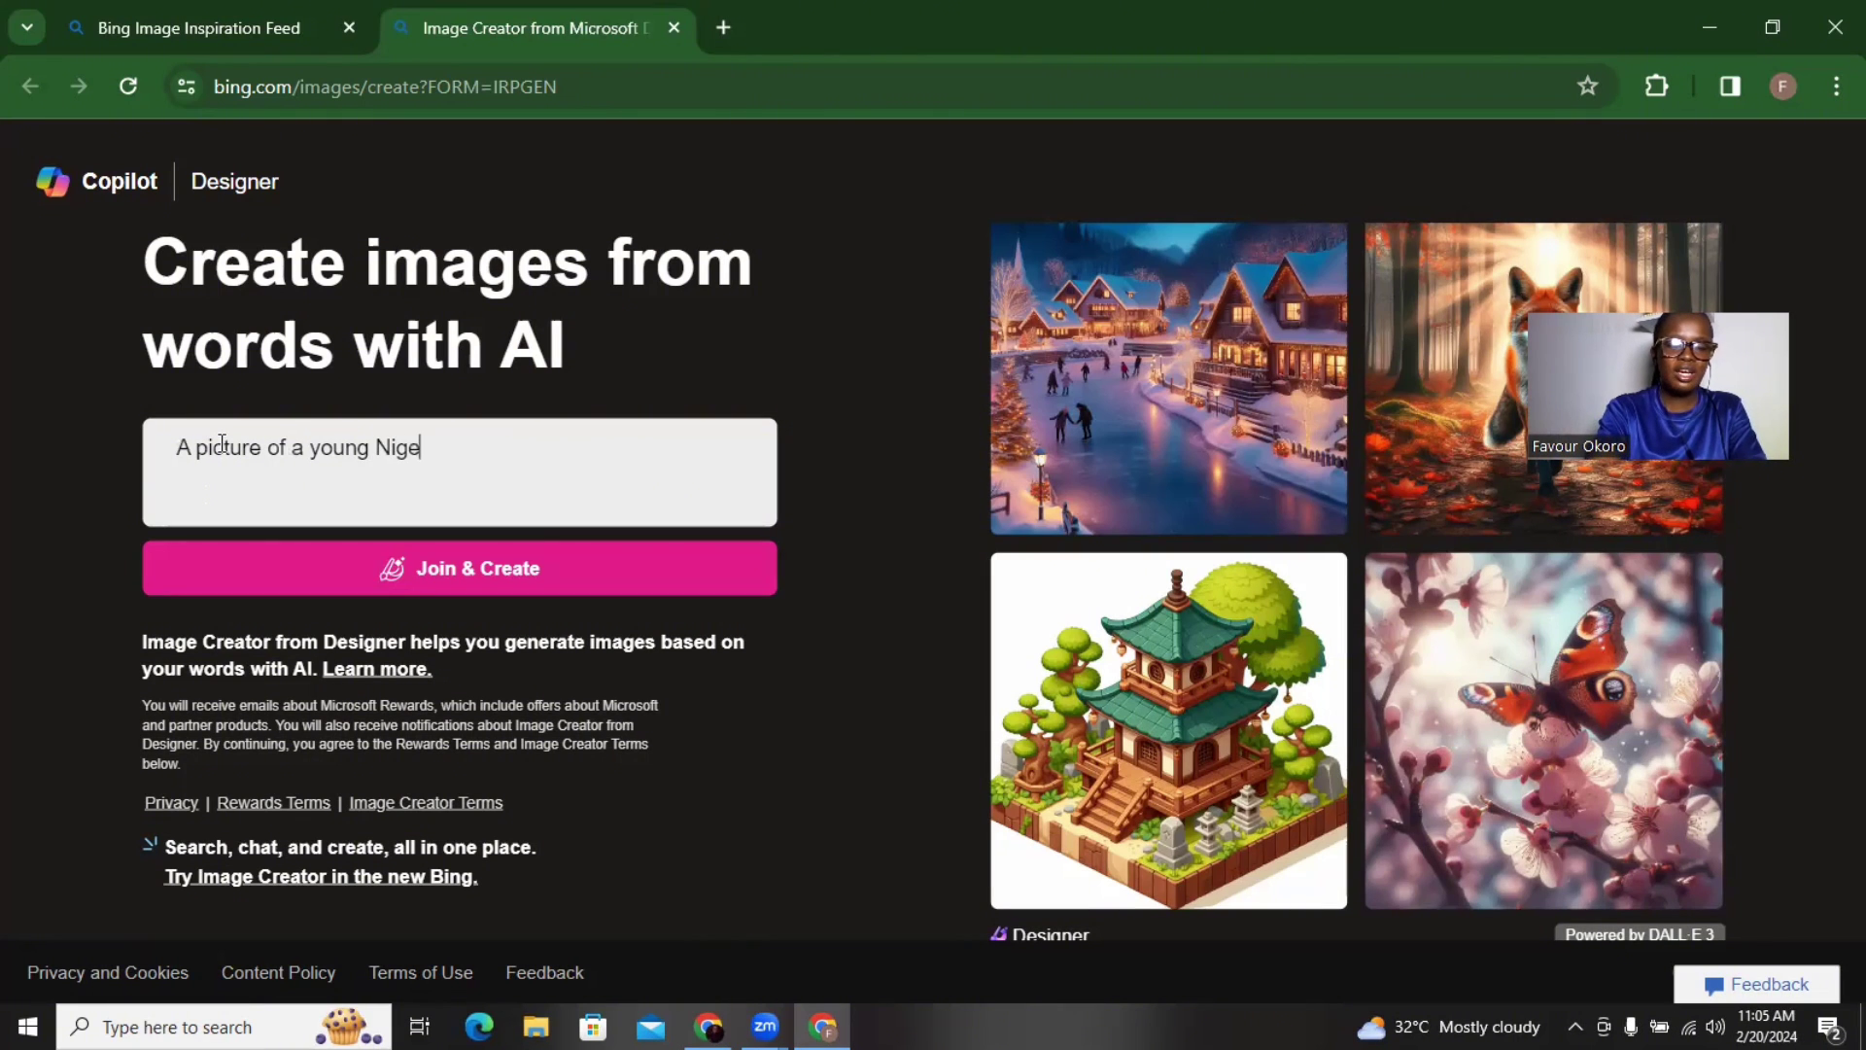
text(rian dan ds)
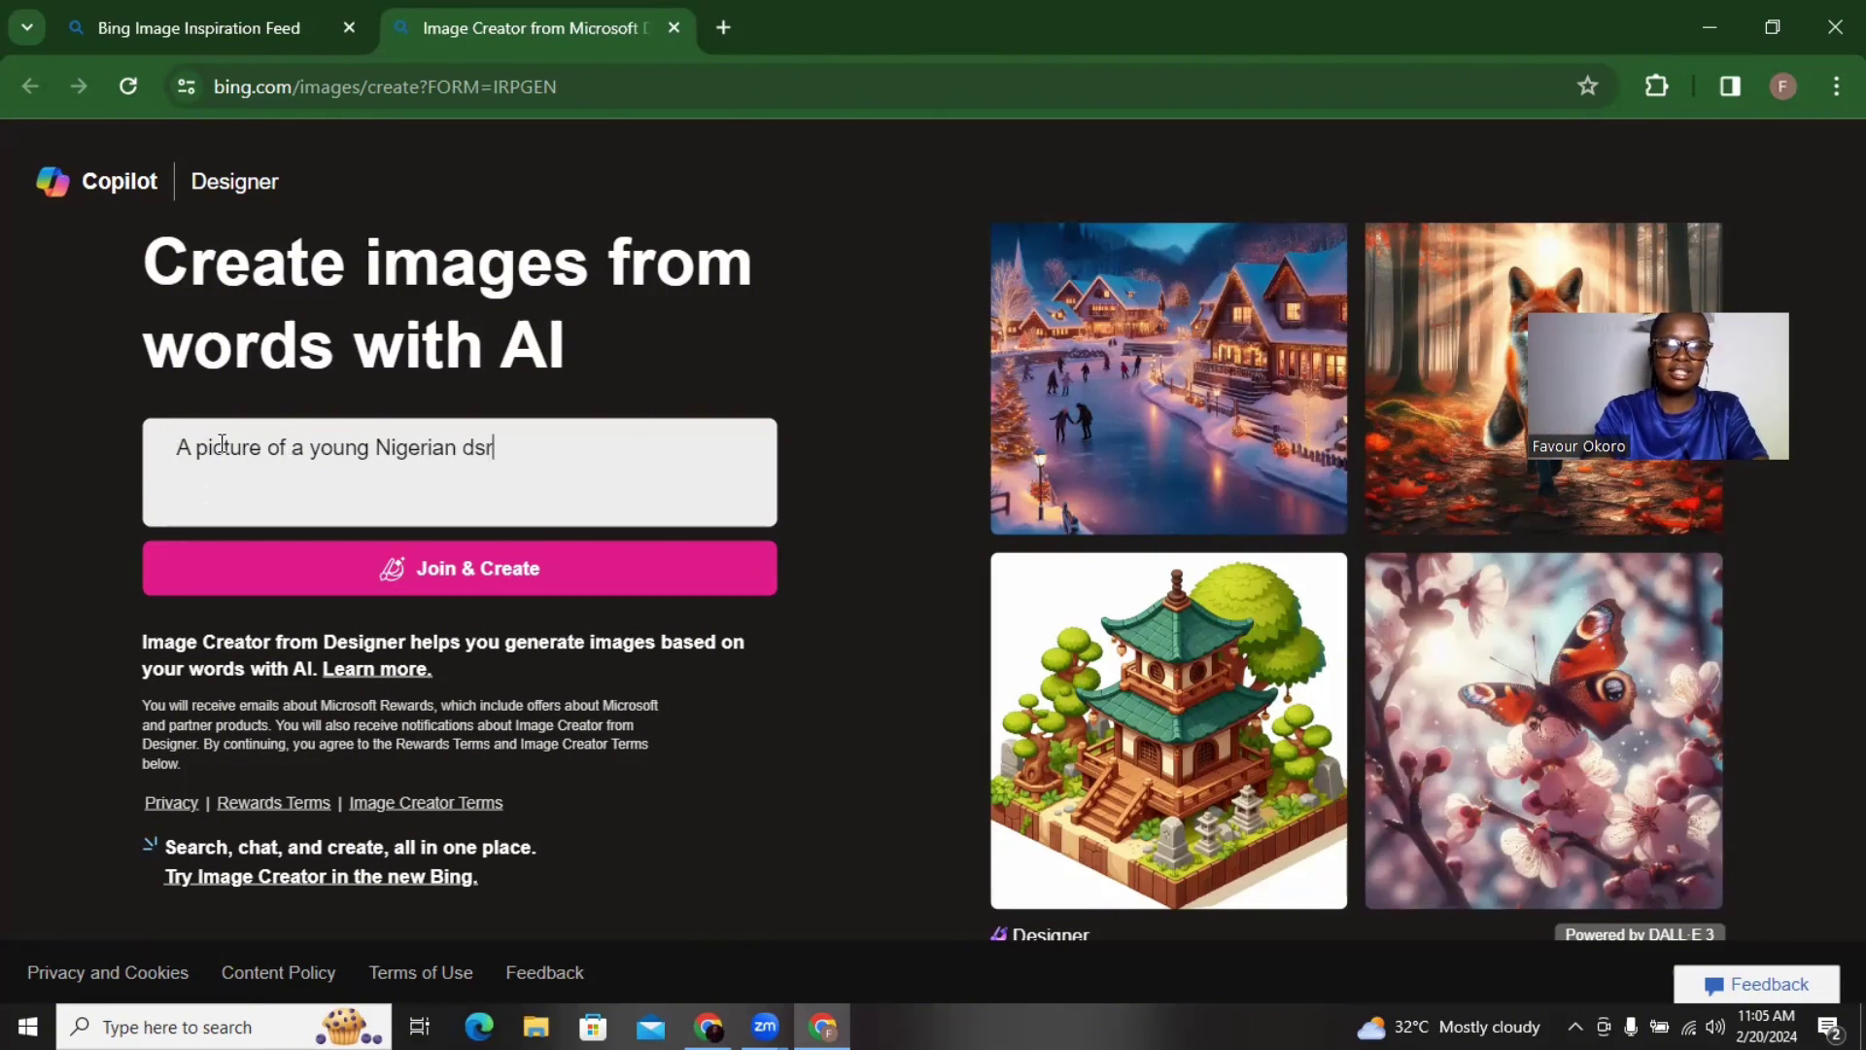
text(rk)
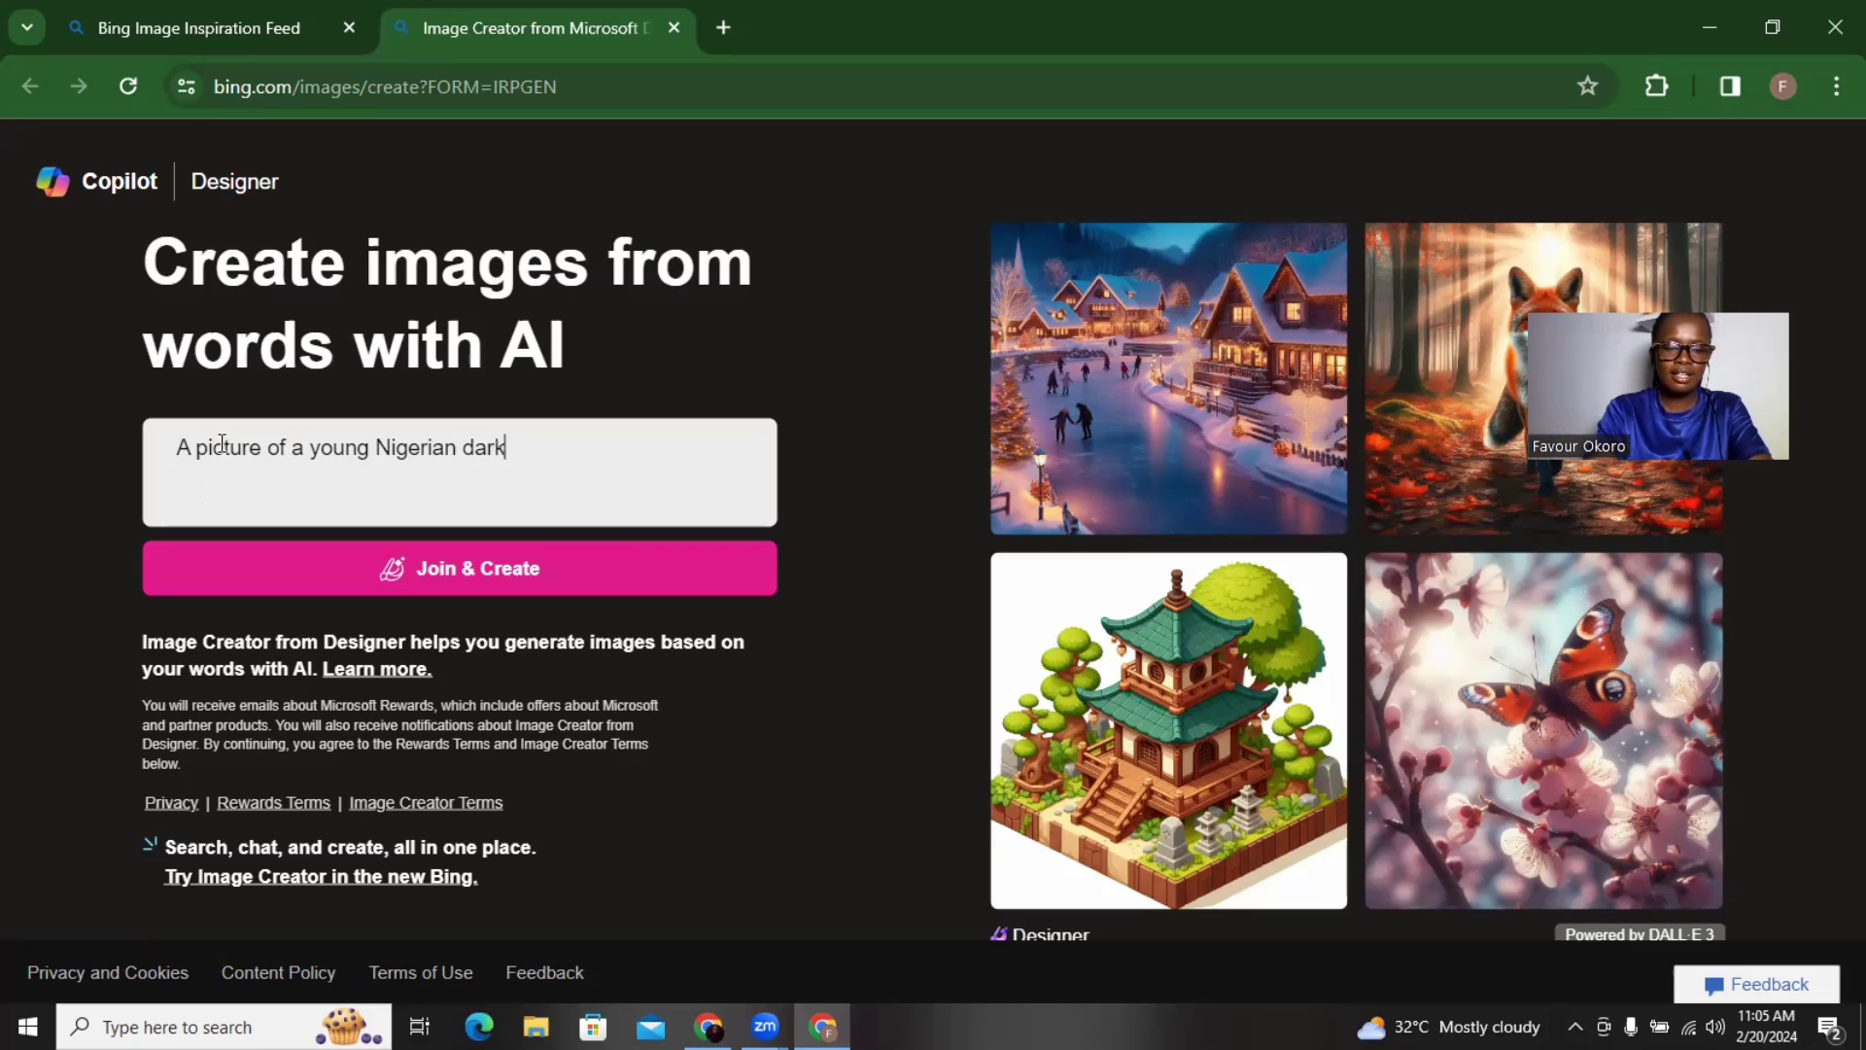
text( skinned lady on)
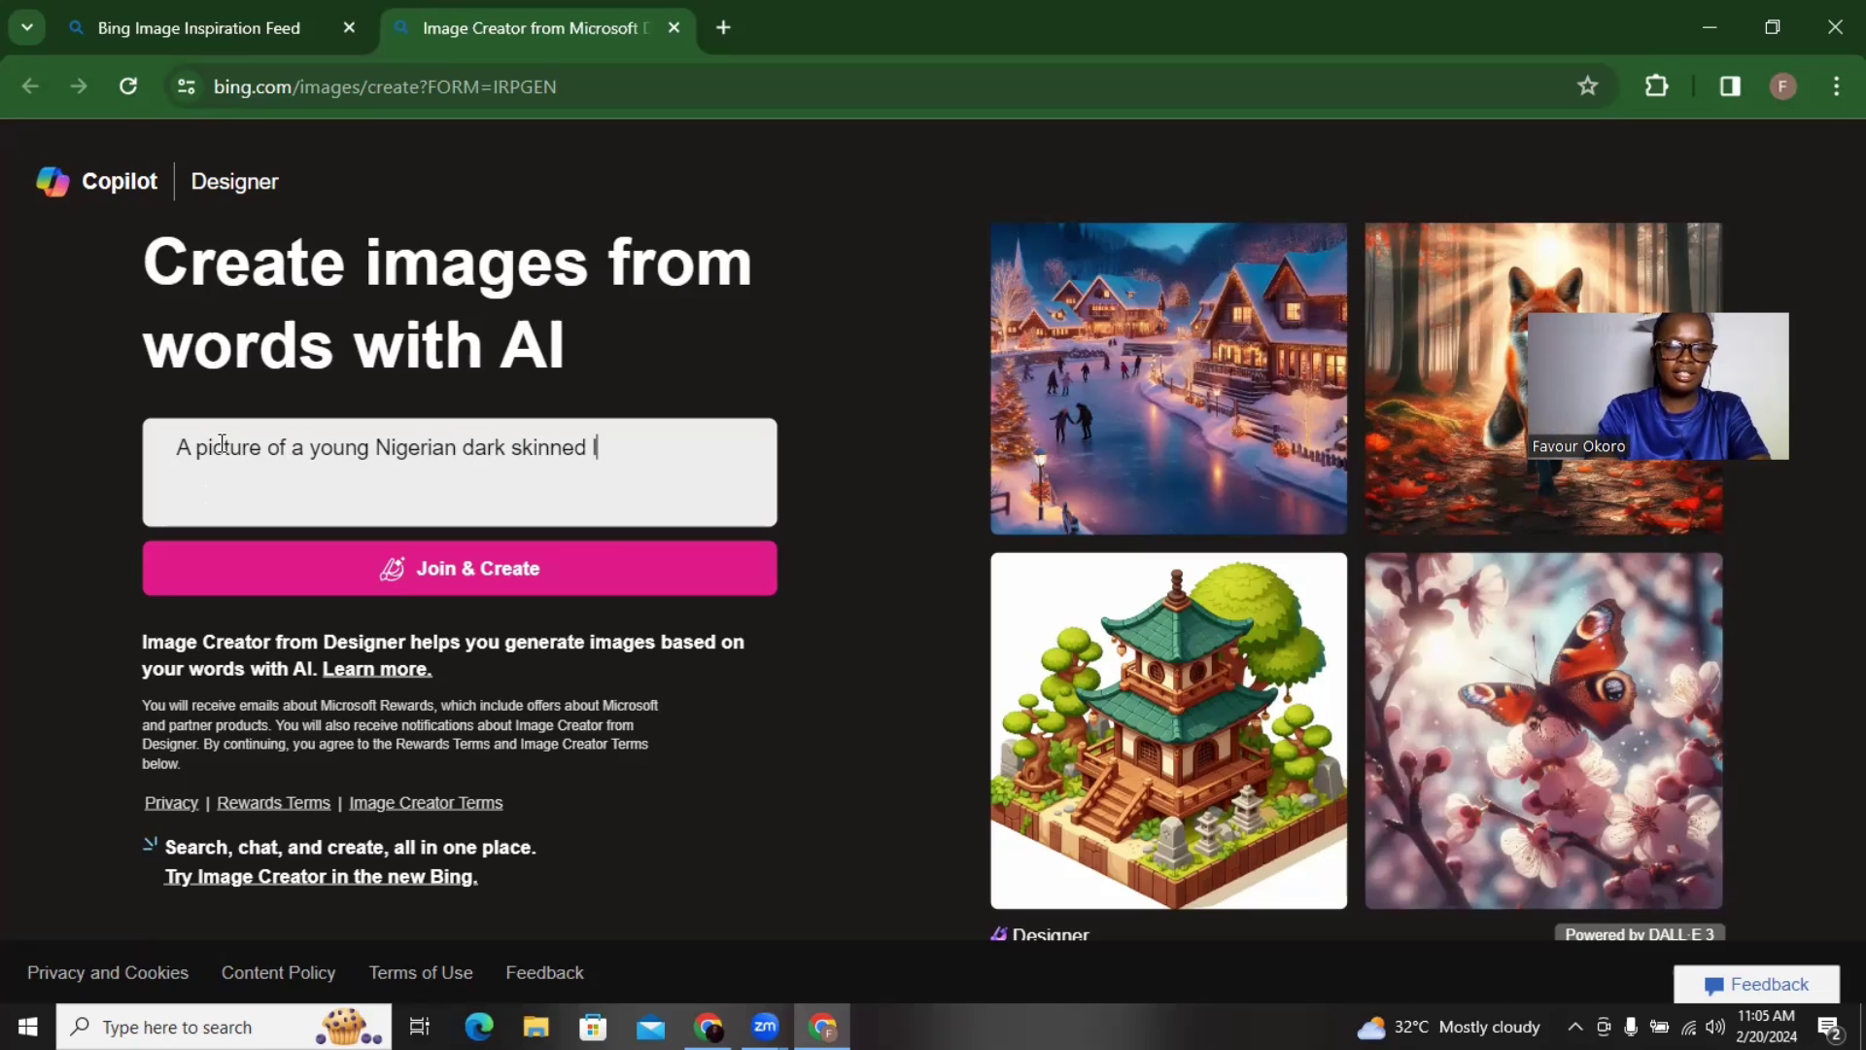
text( he)
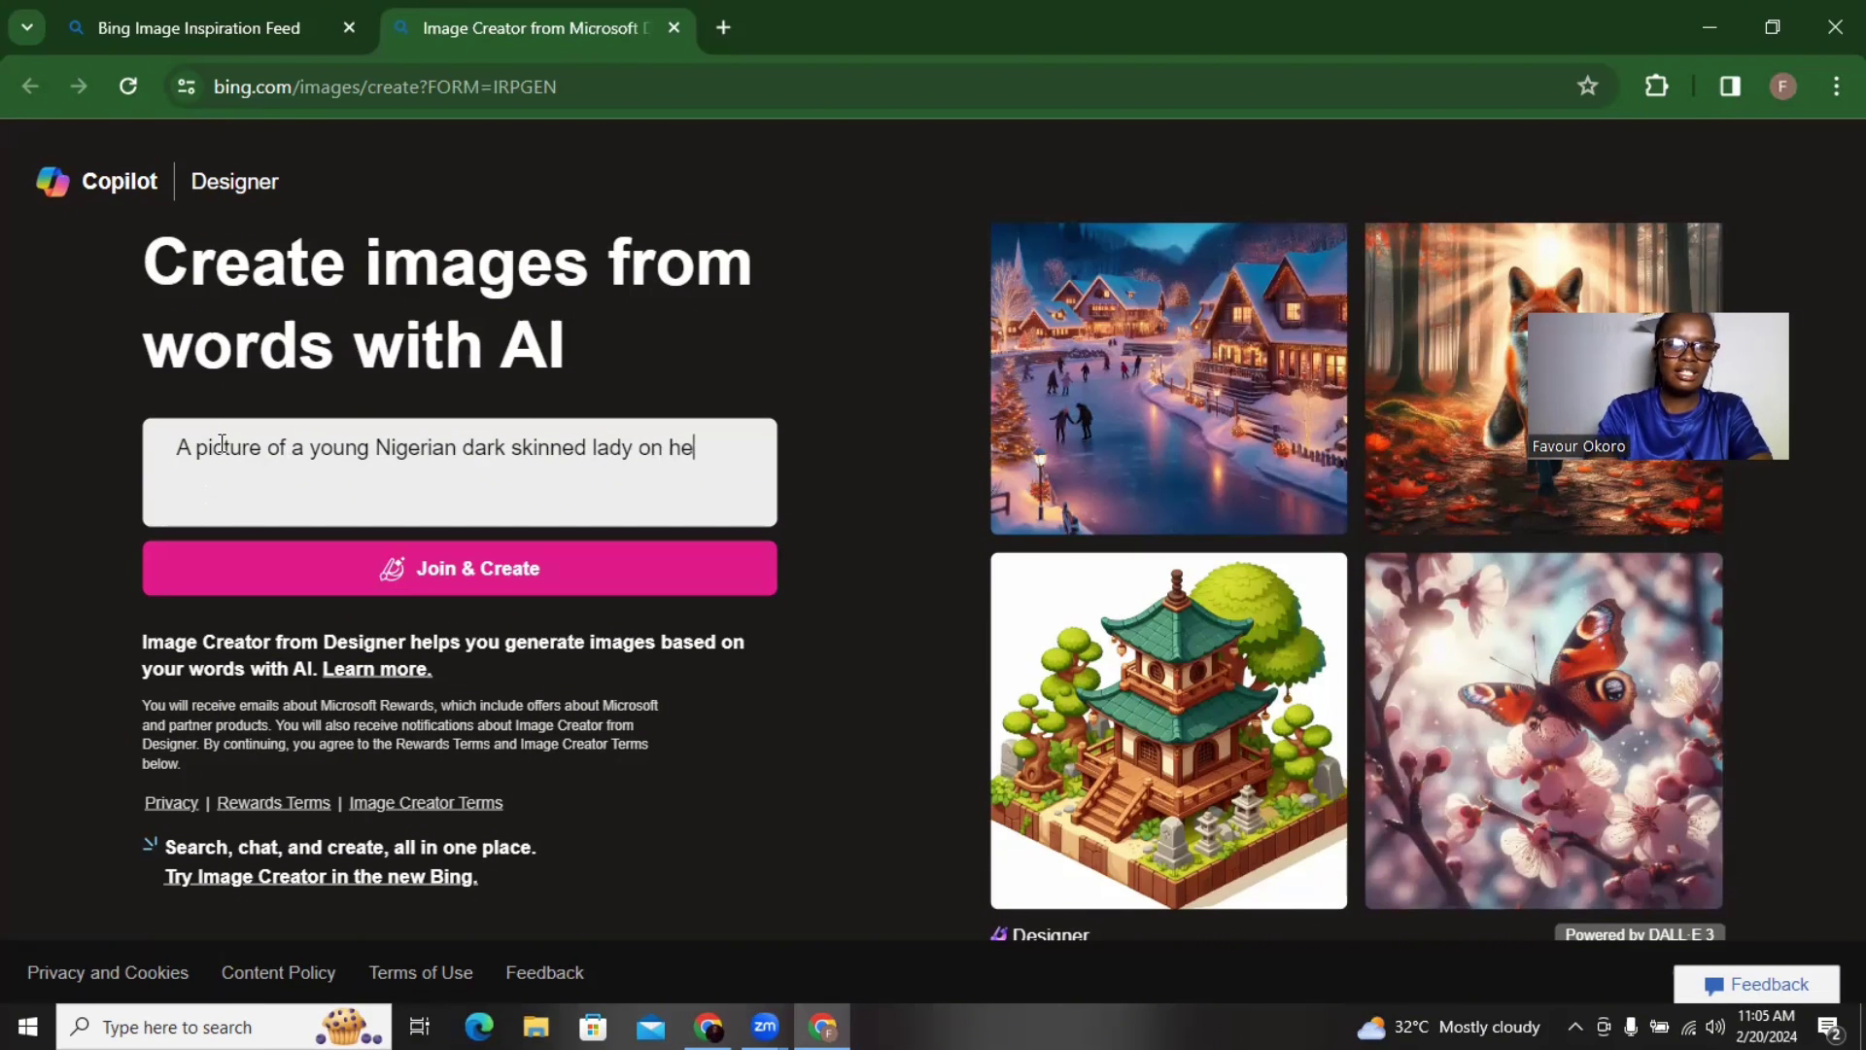
text(r knees)
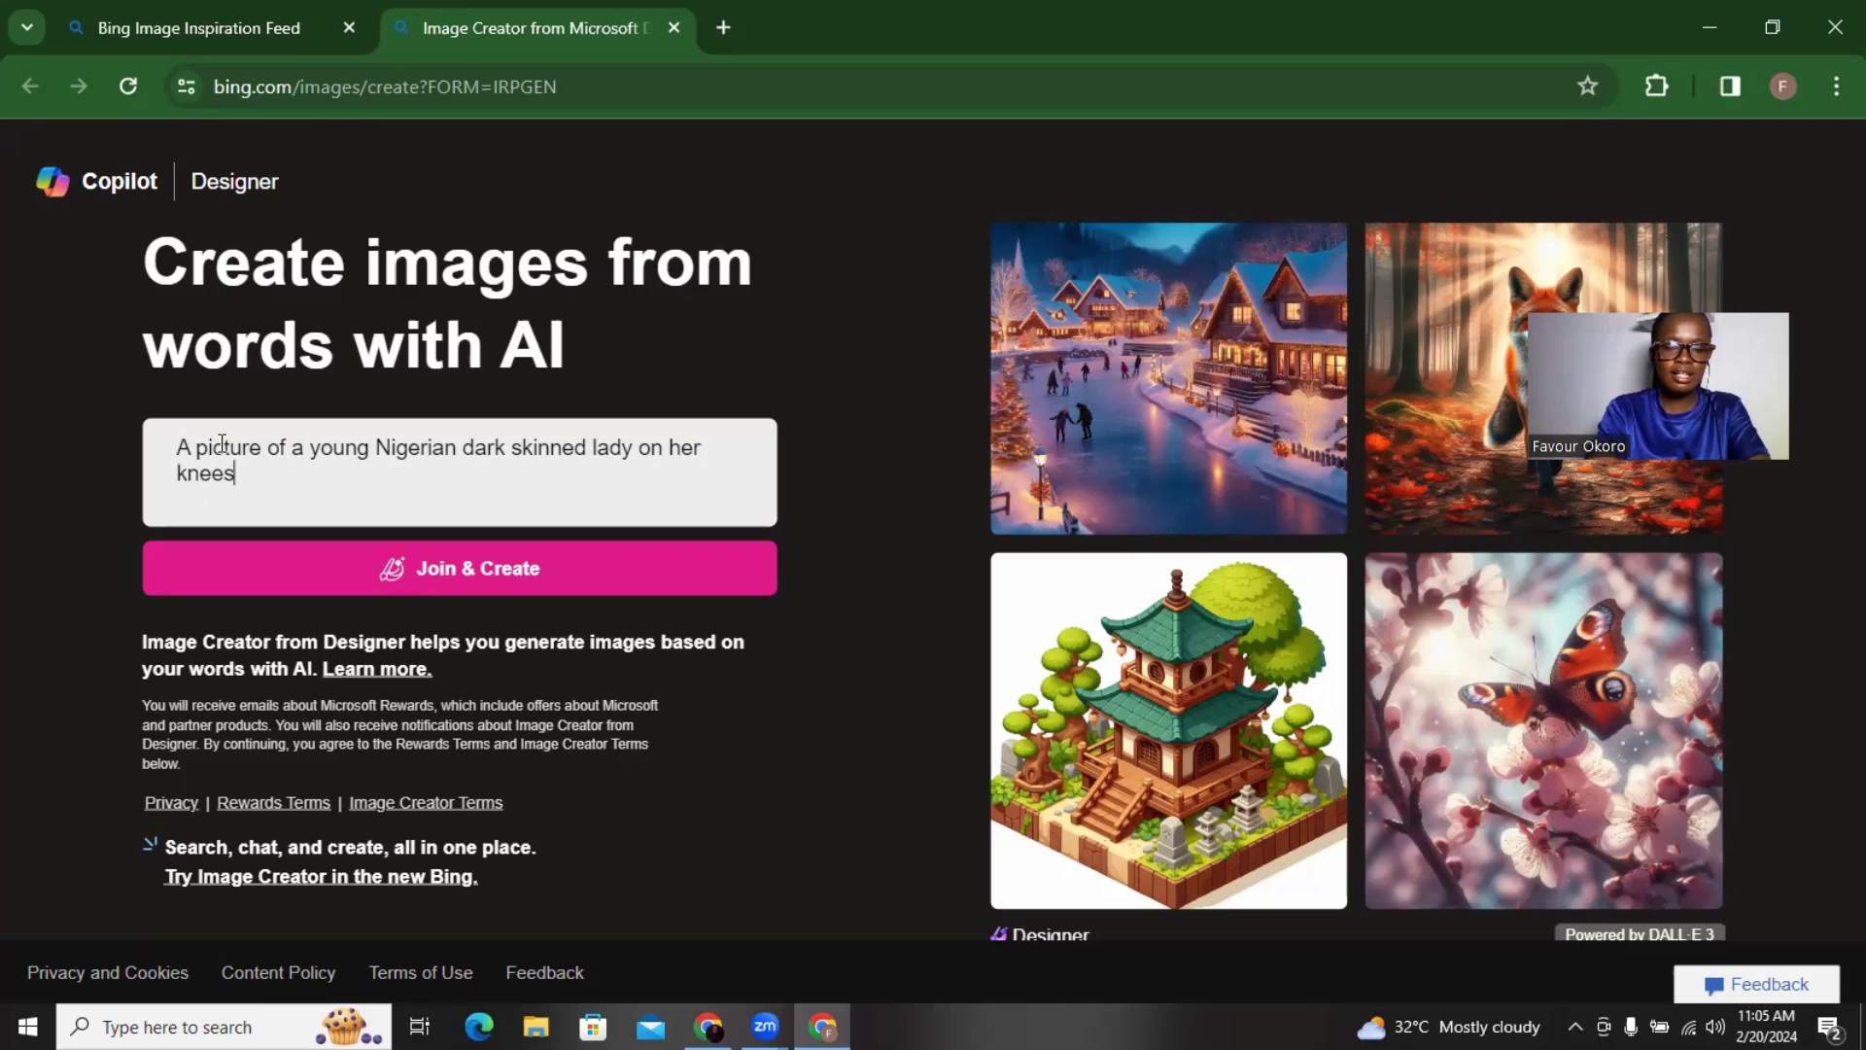
text(. )
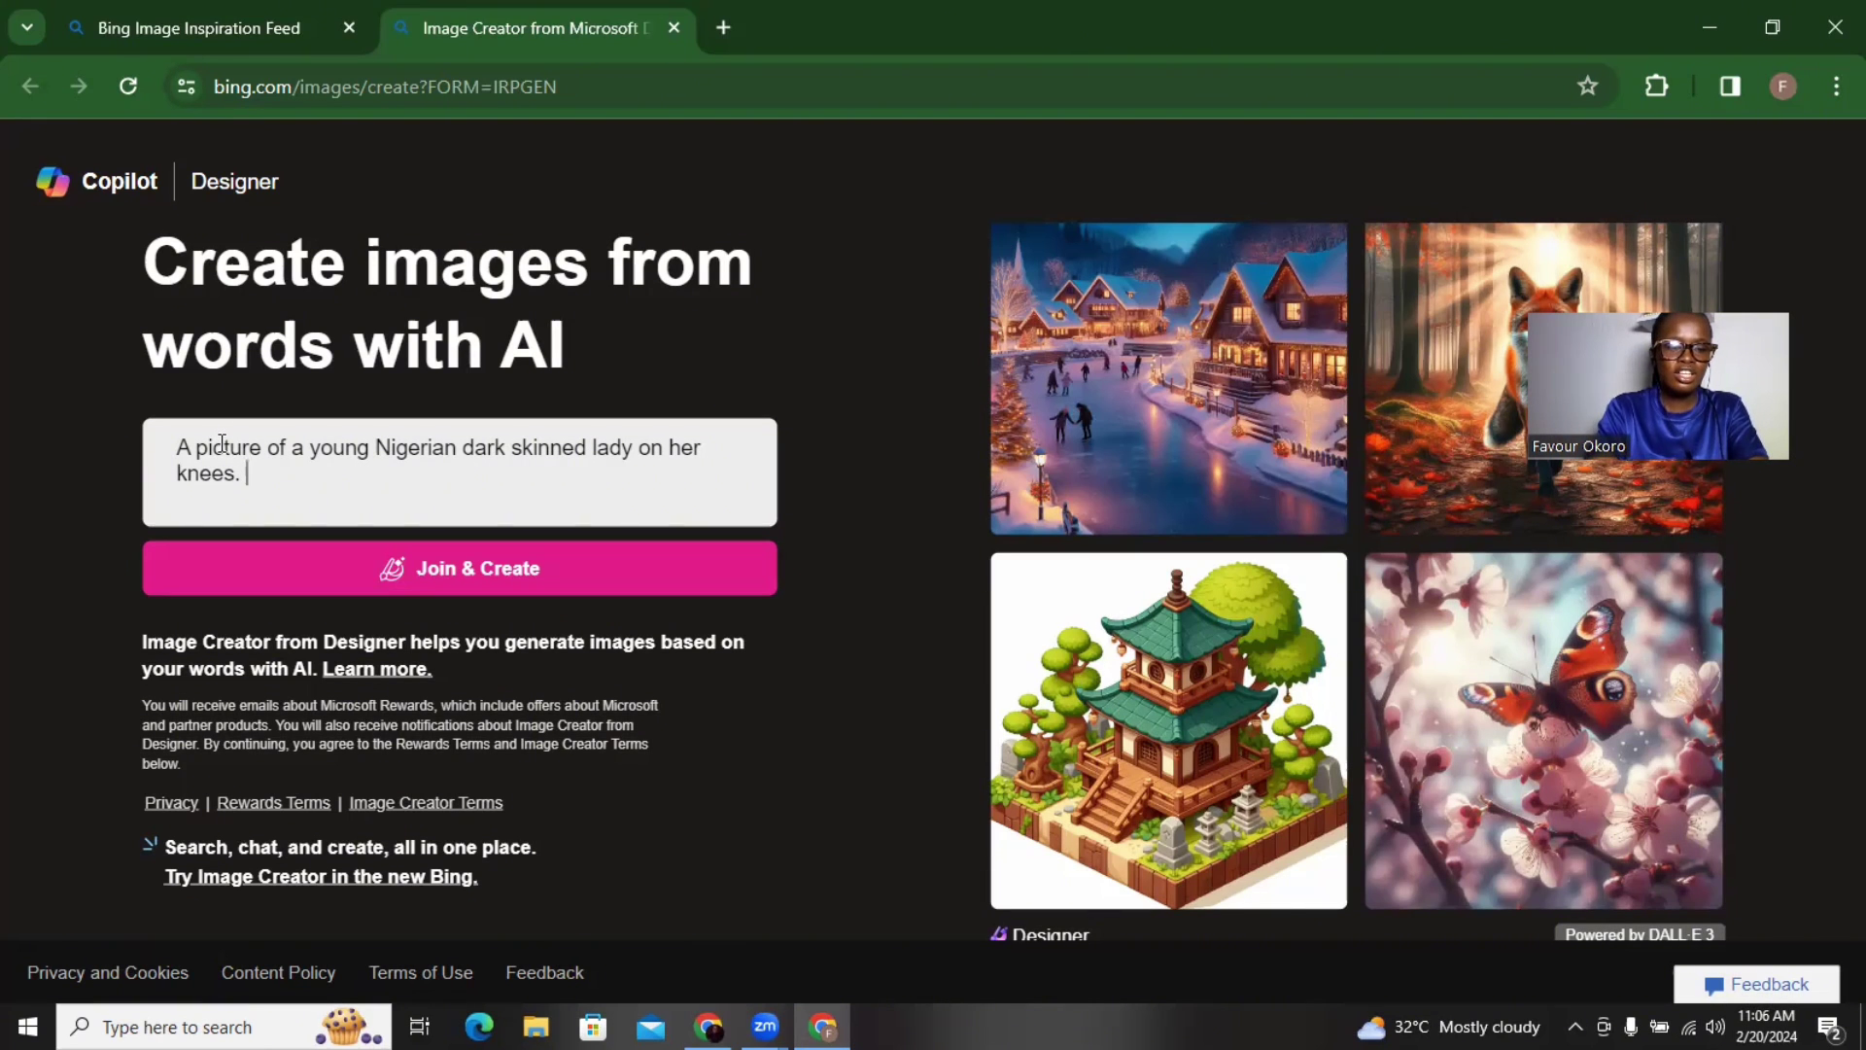
text(She is )
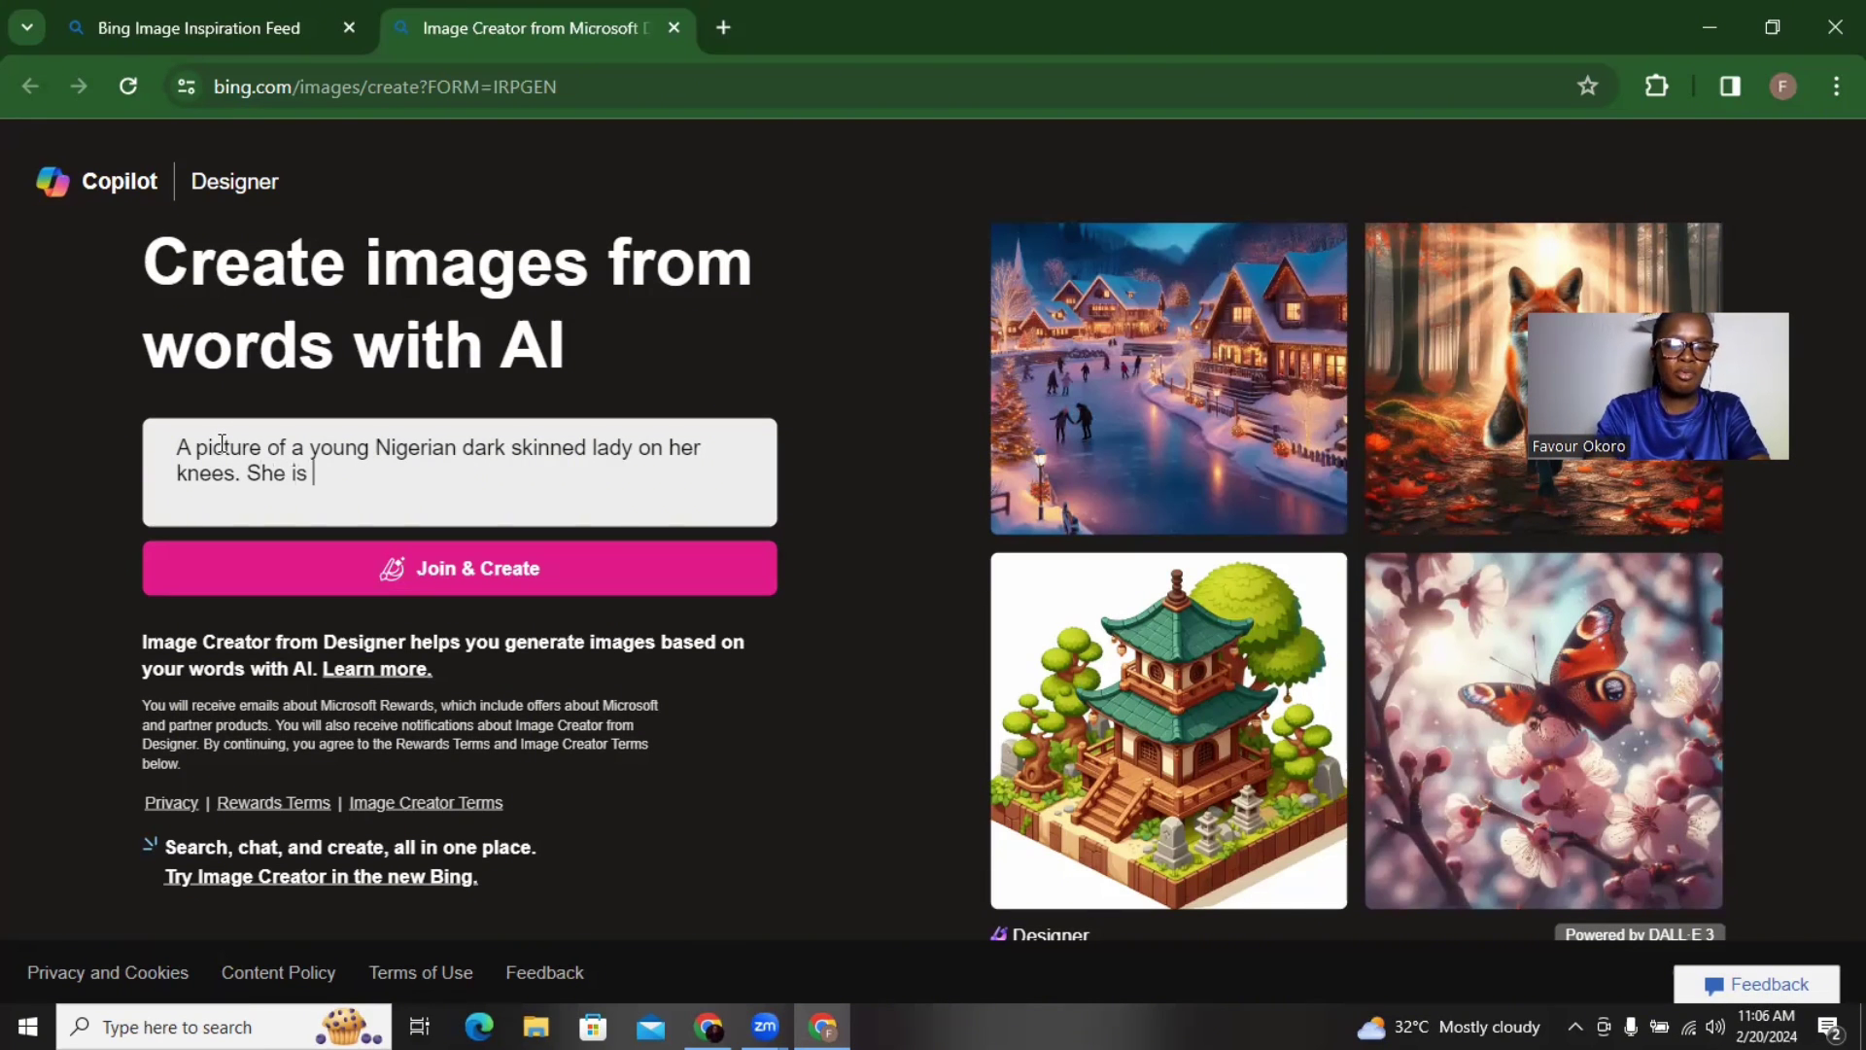
text(praying)
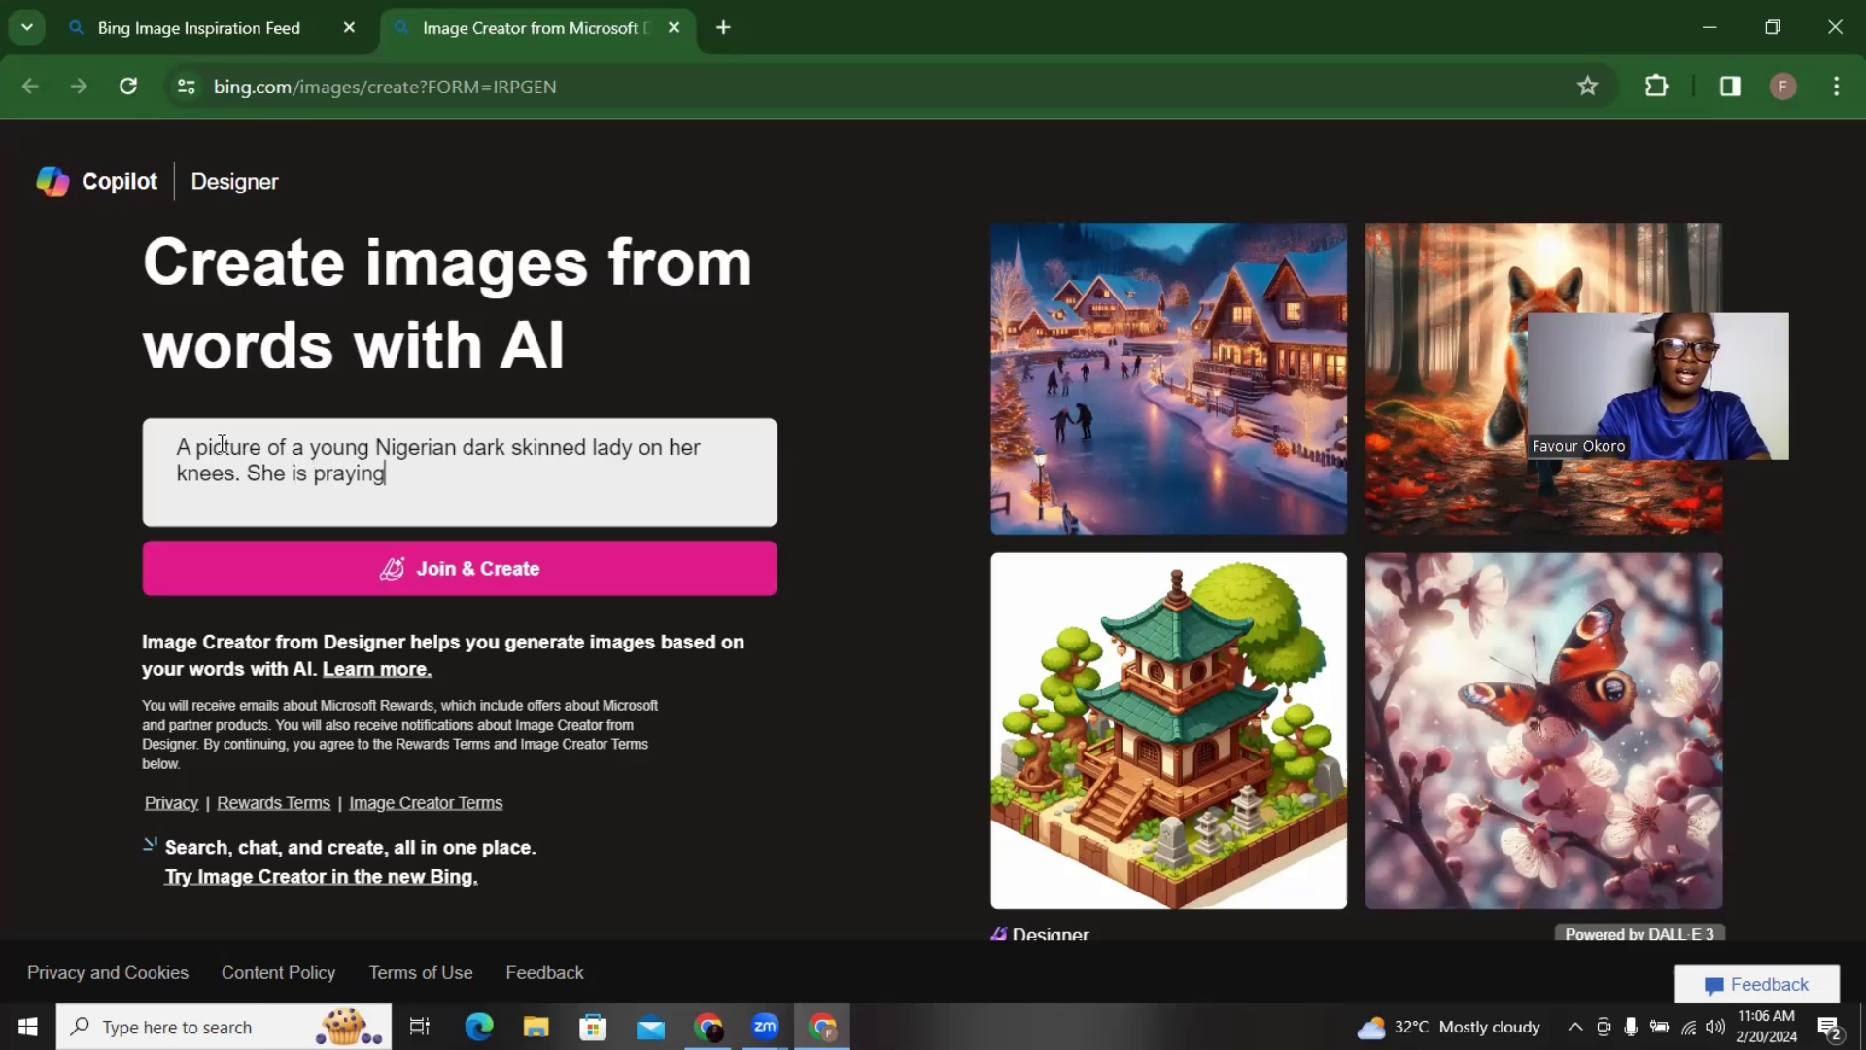
text( and cry)
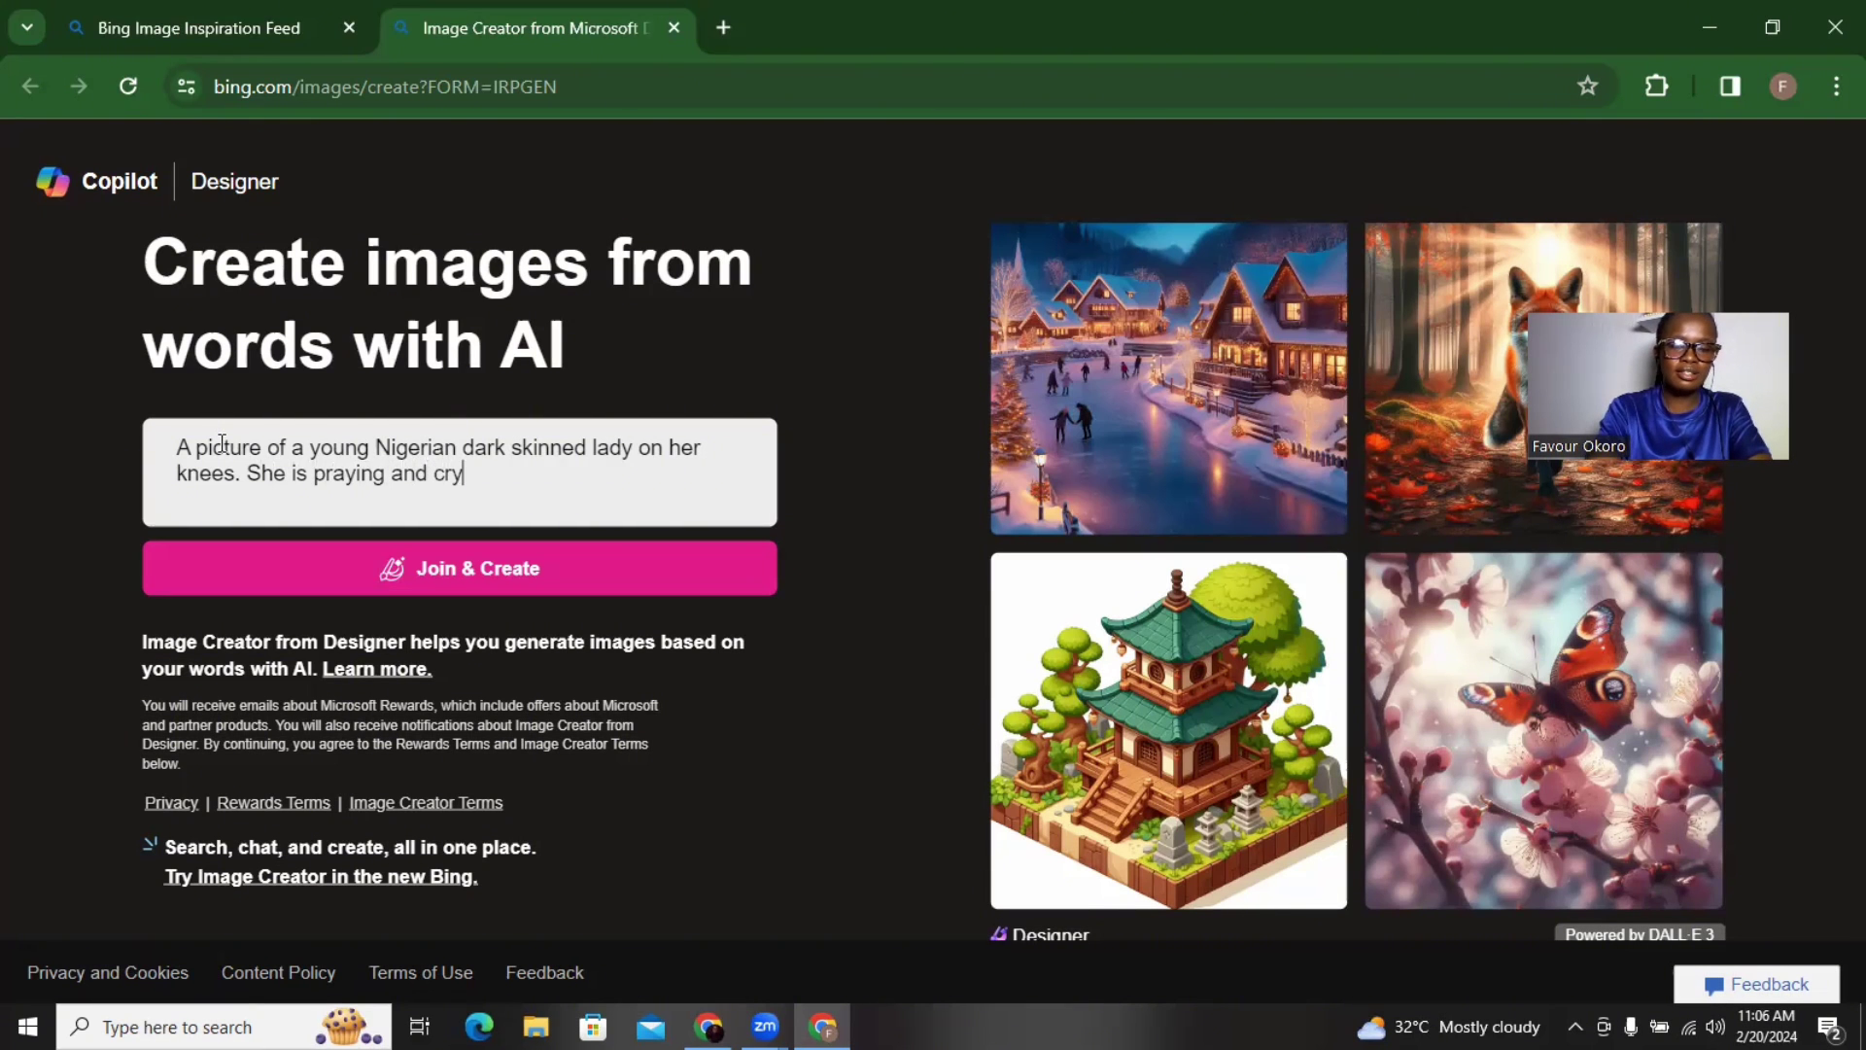
text(ing.)
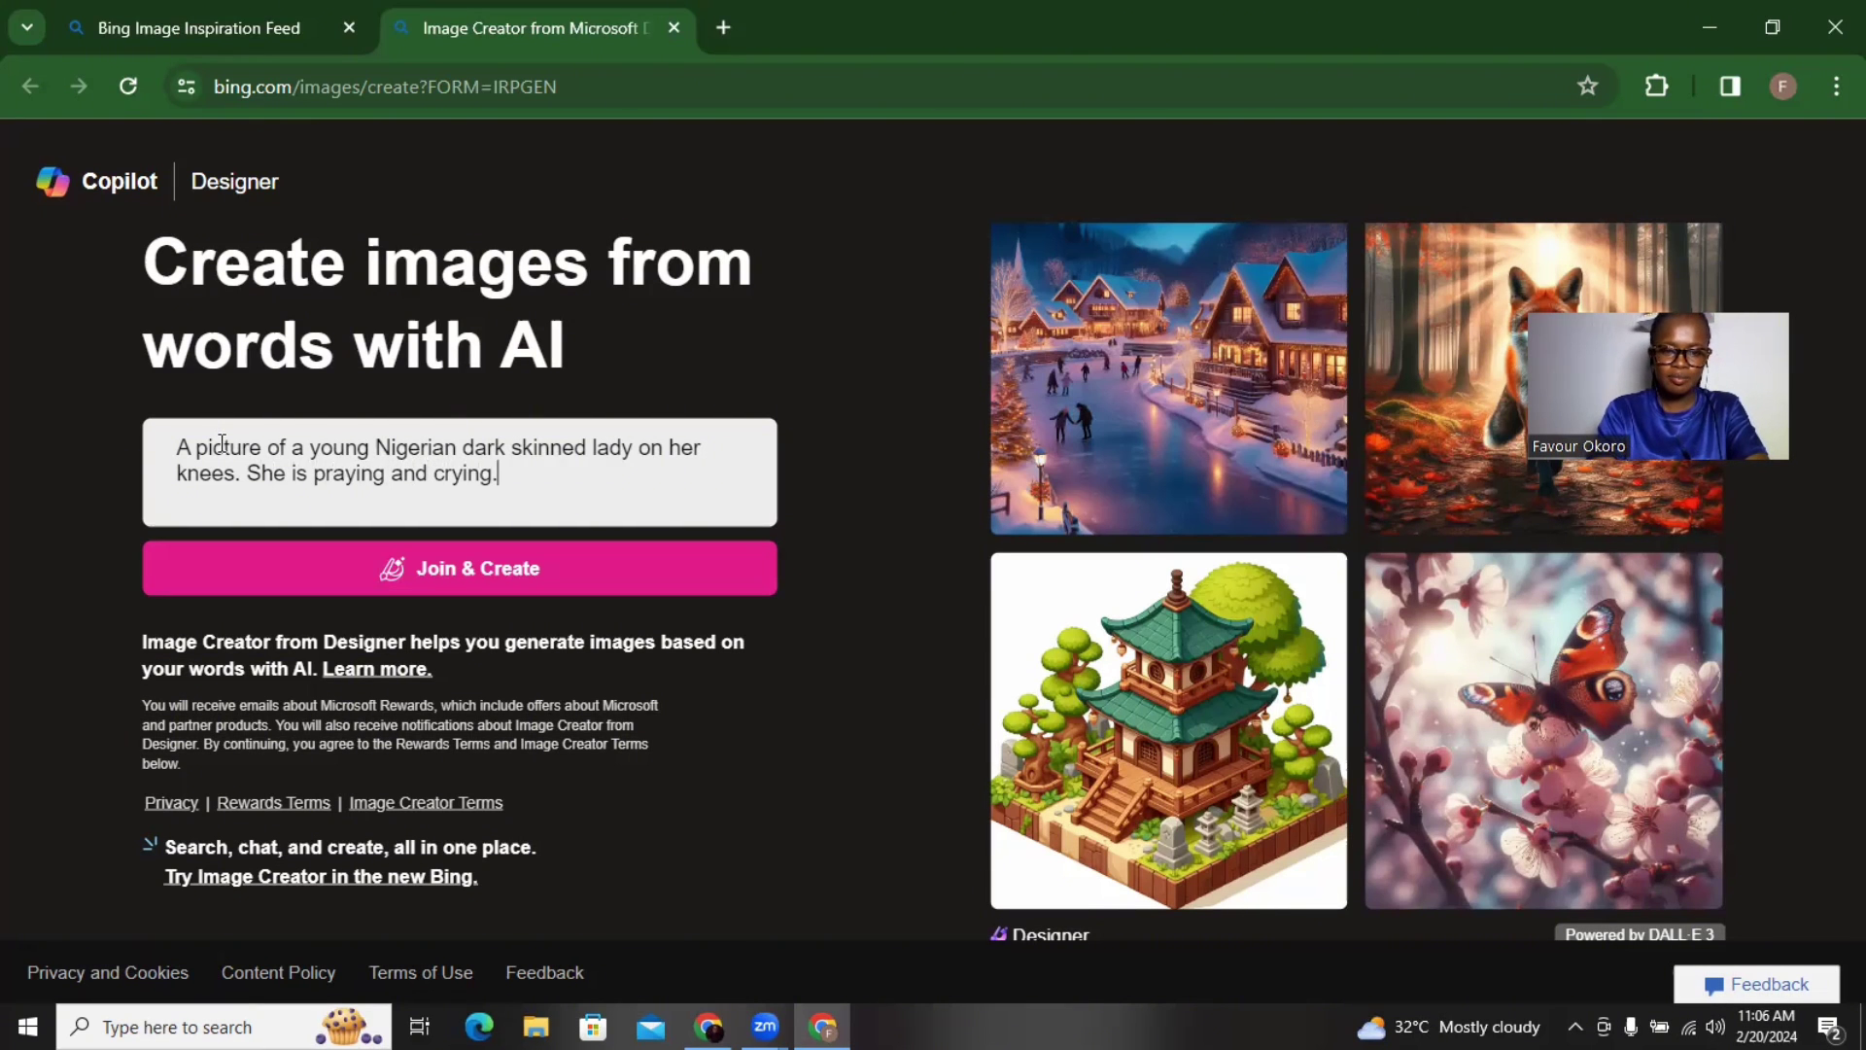
text( Her )
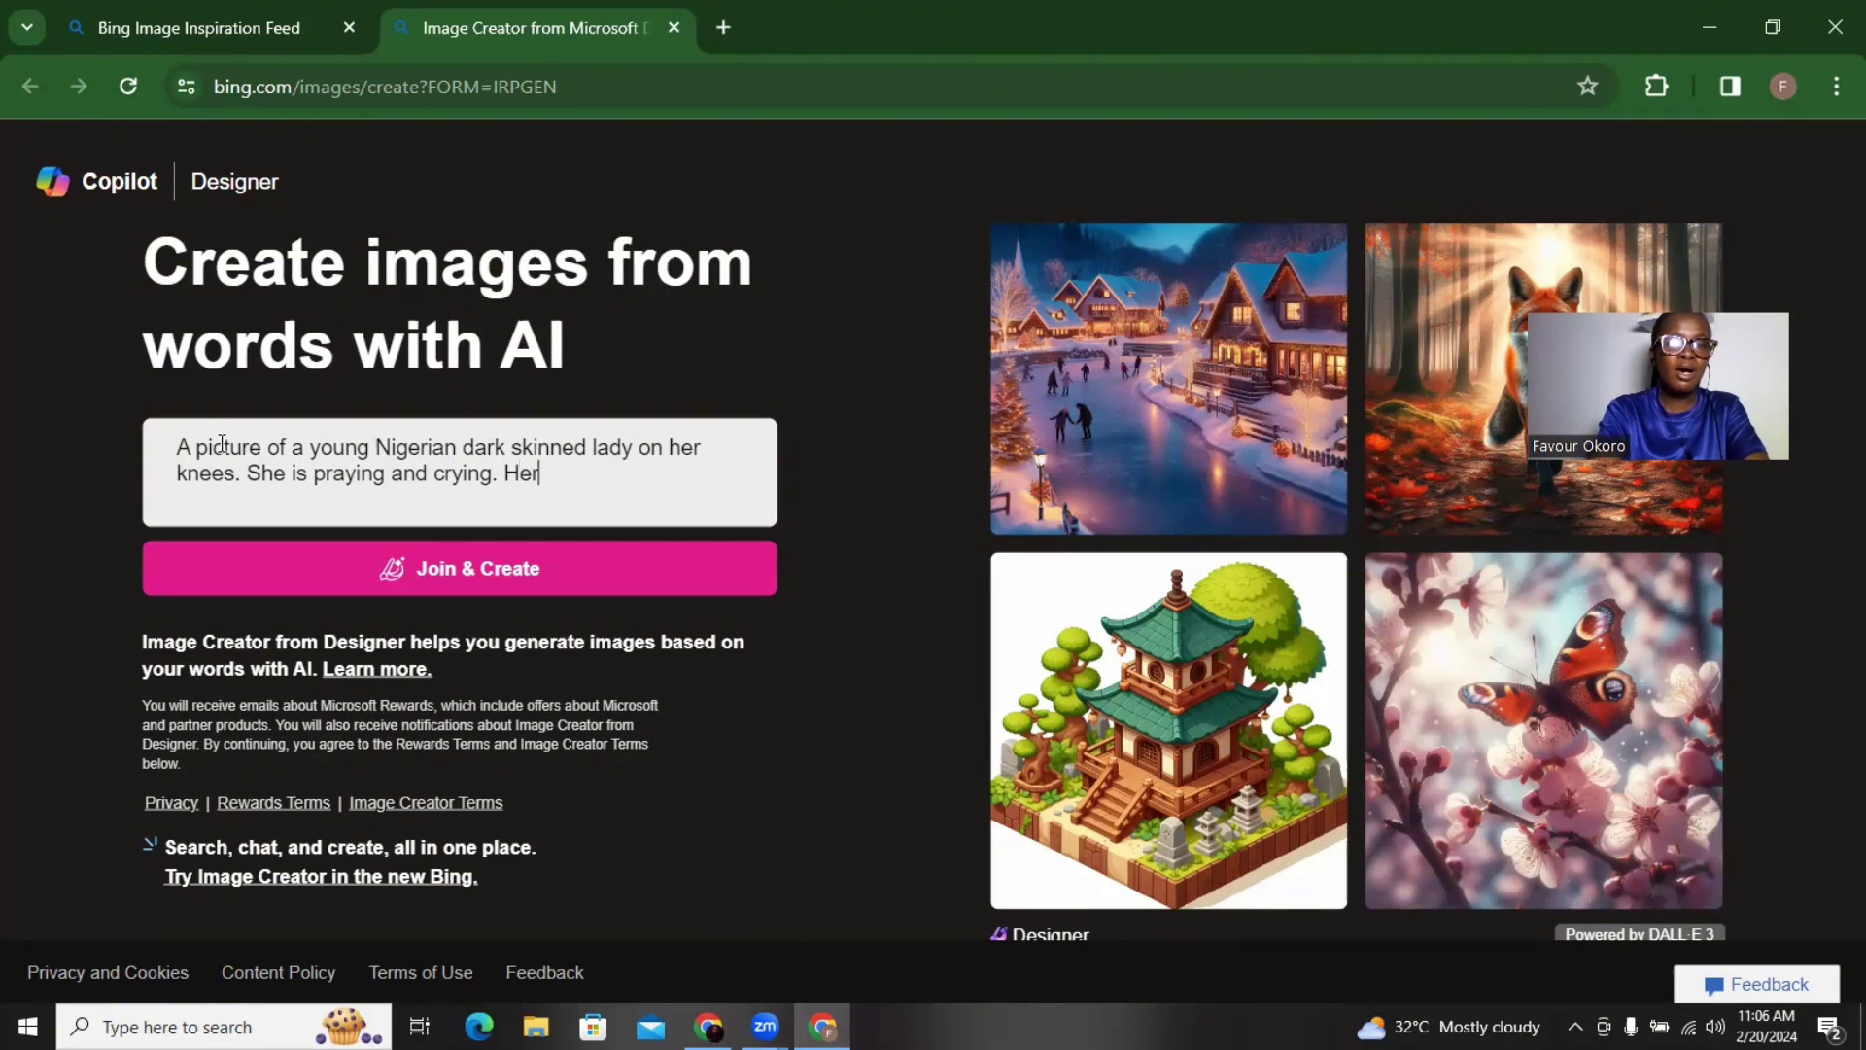
text(mo)
text(h )
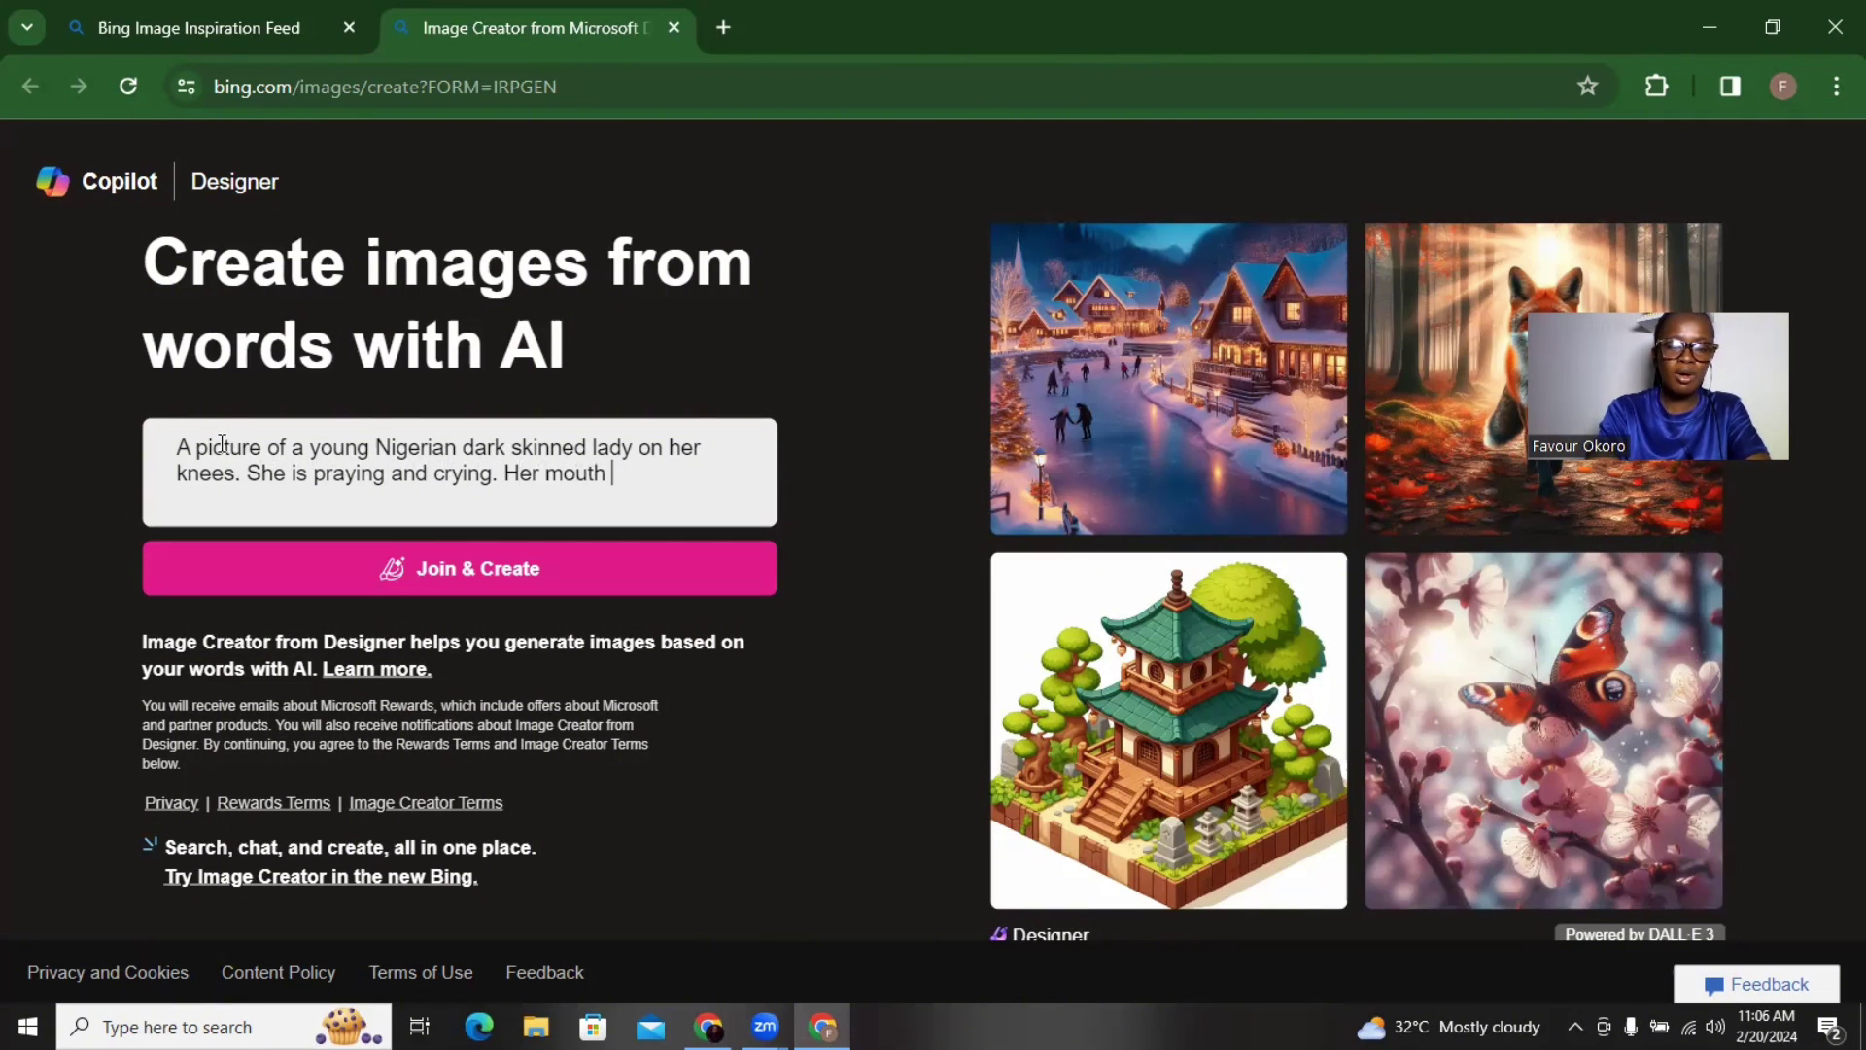
text(is open )
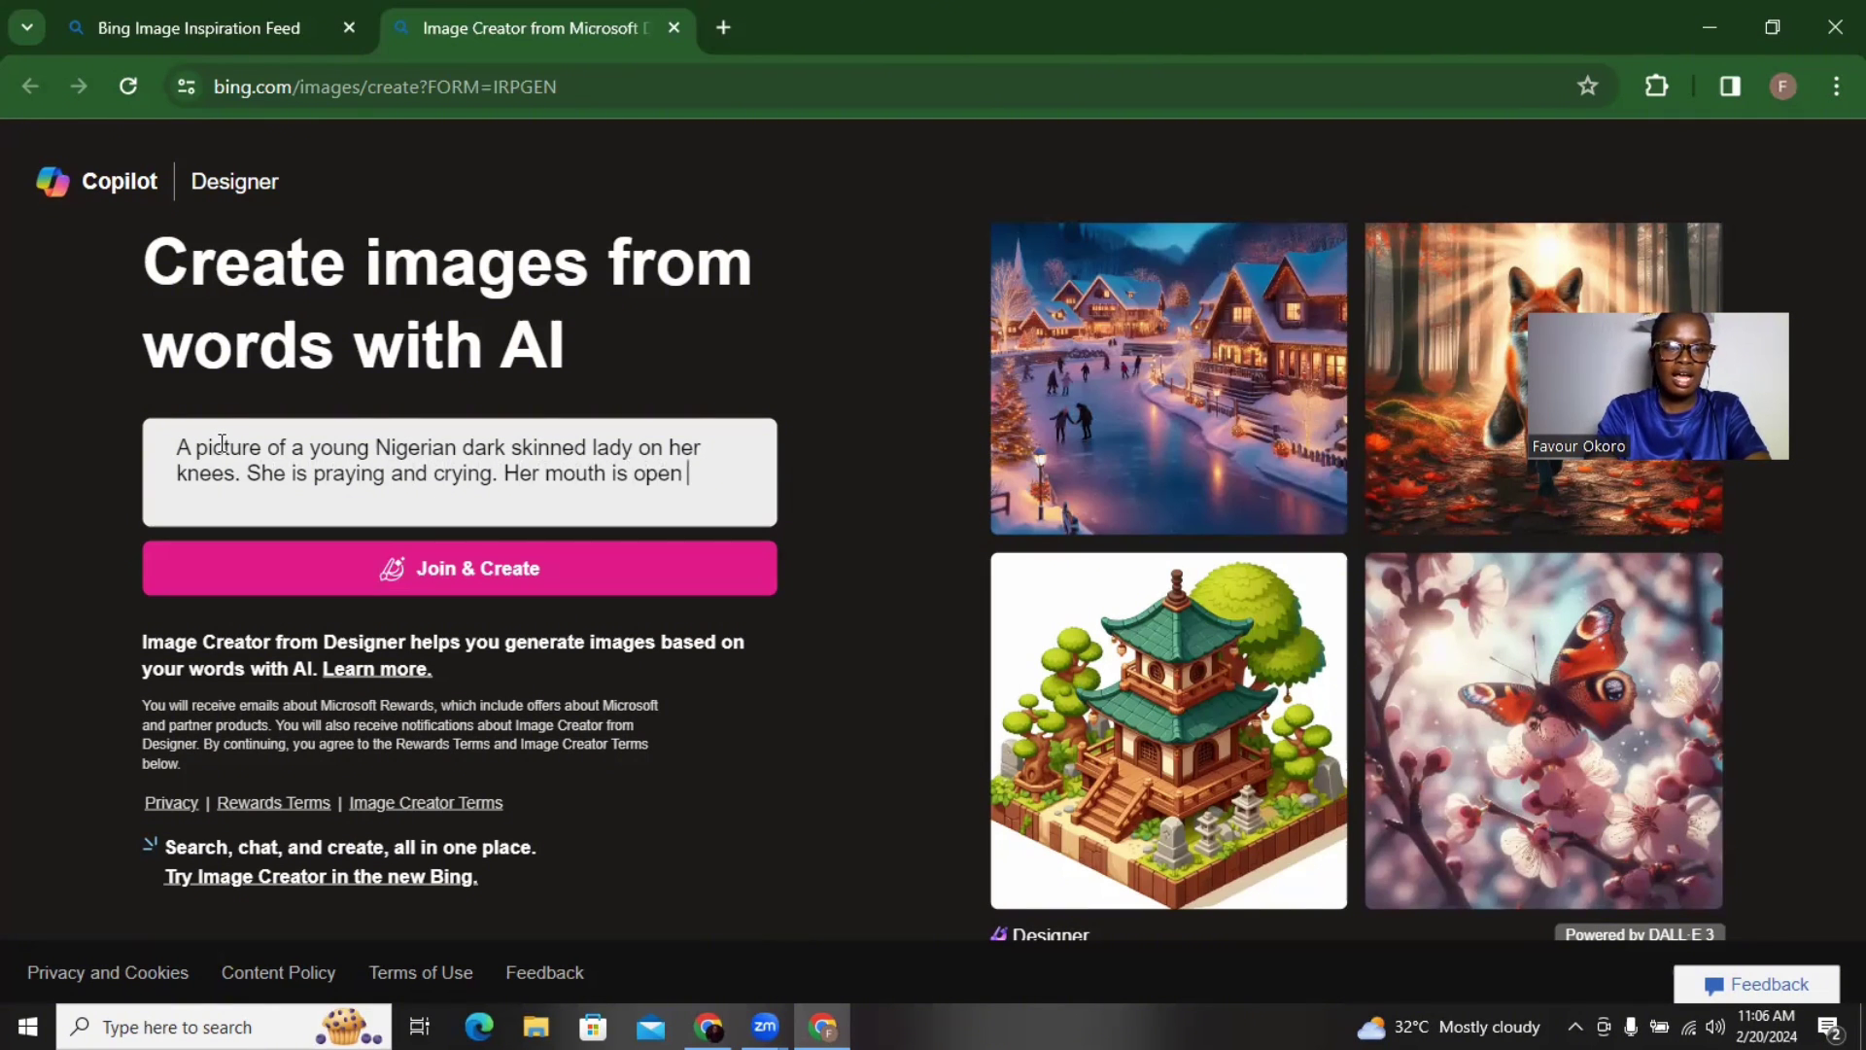
text(as she prays)
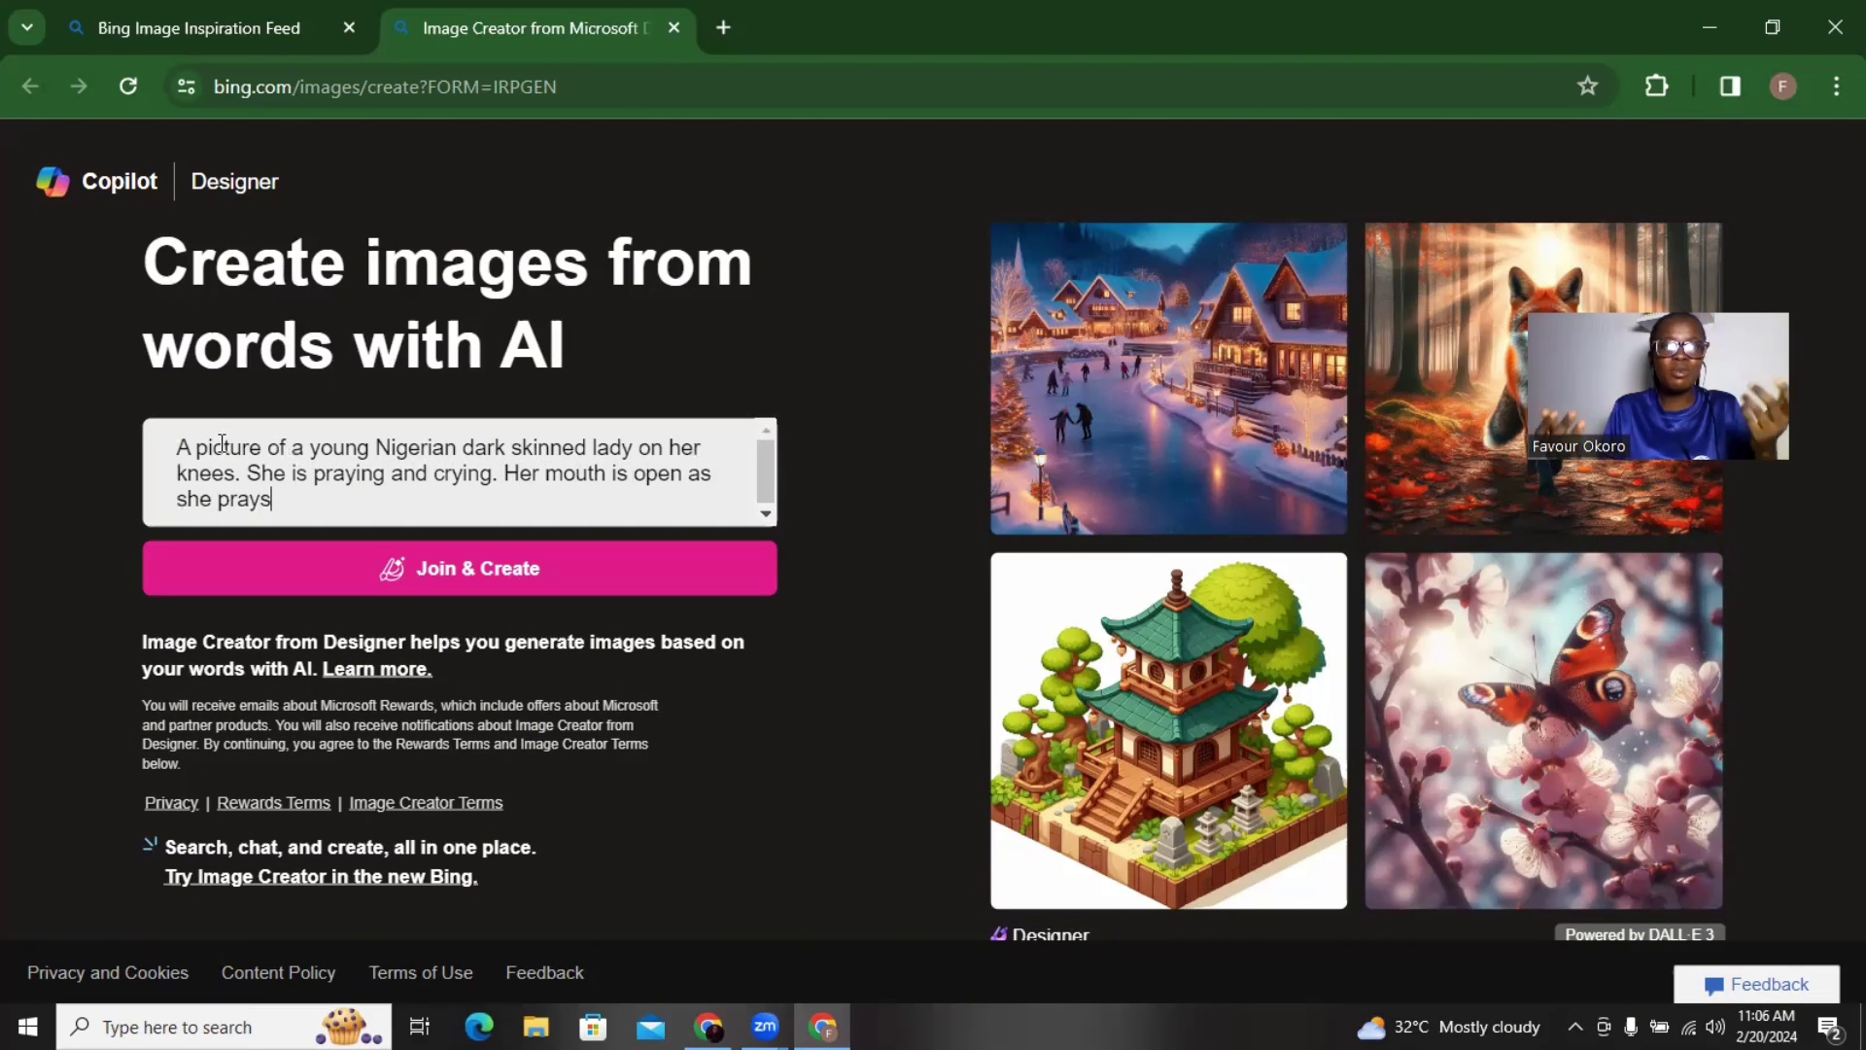
text(. S)
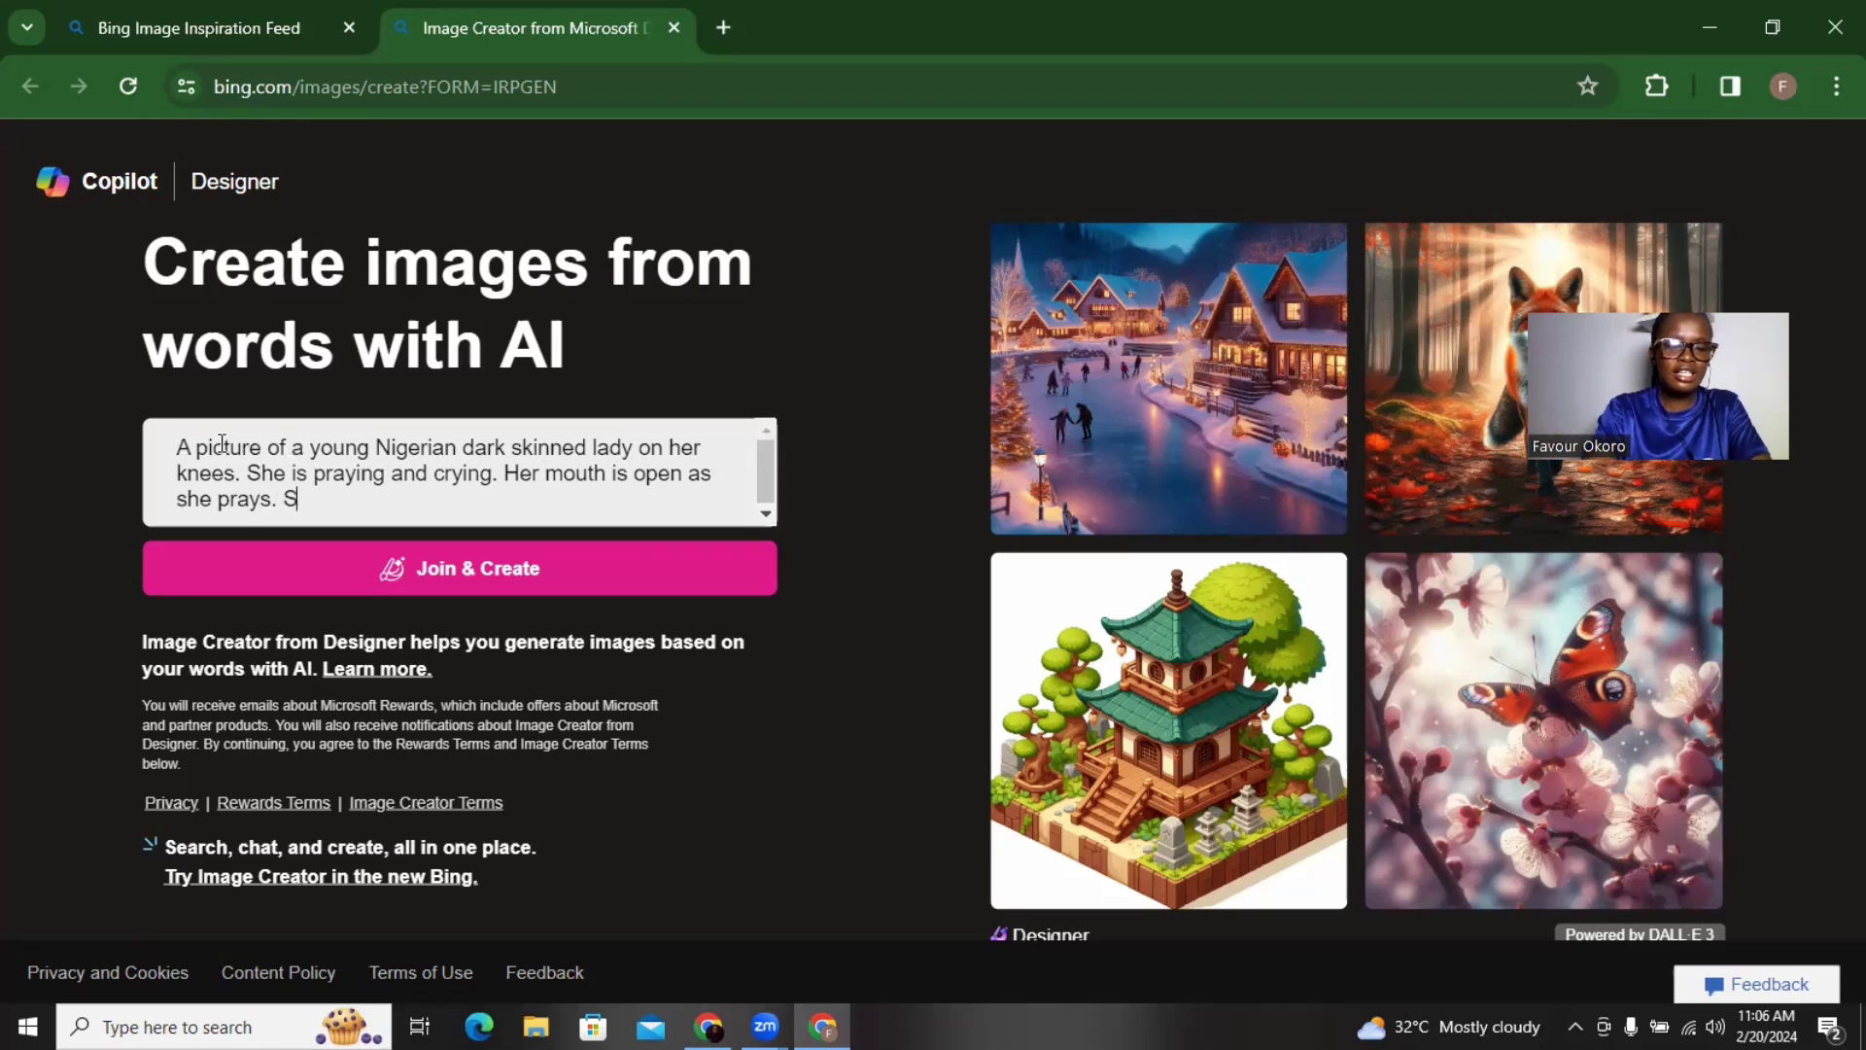
text(he is in )
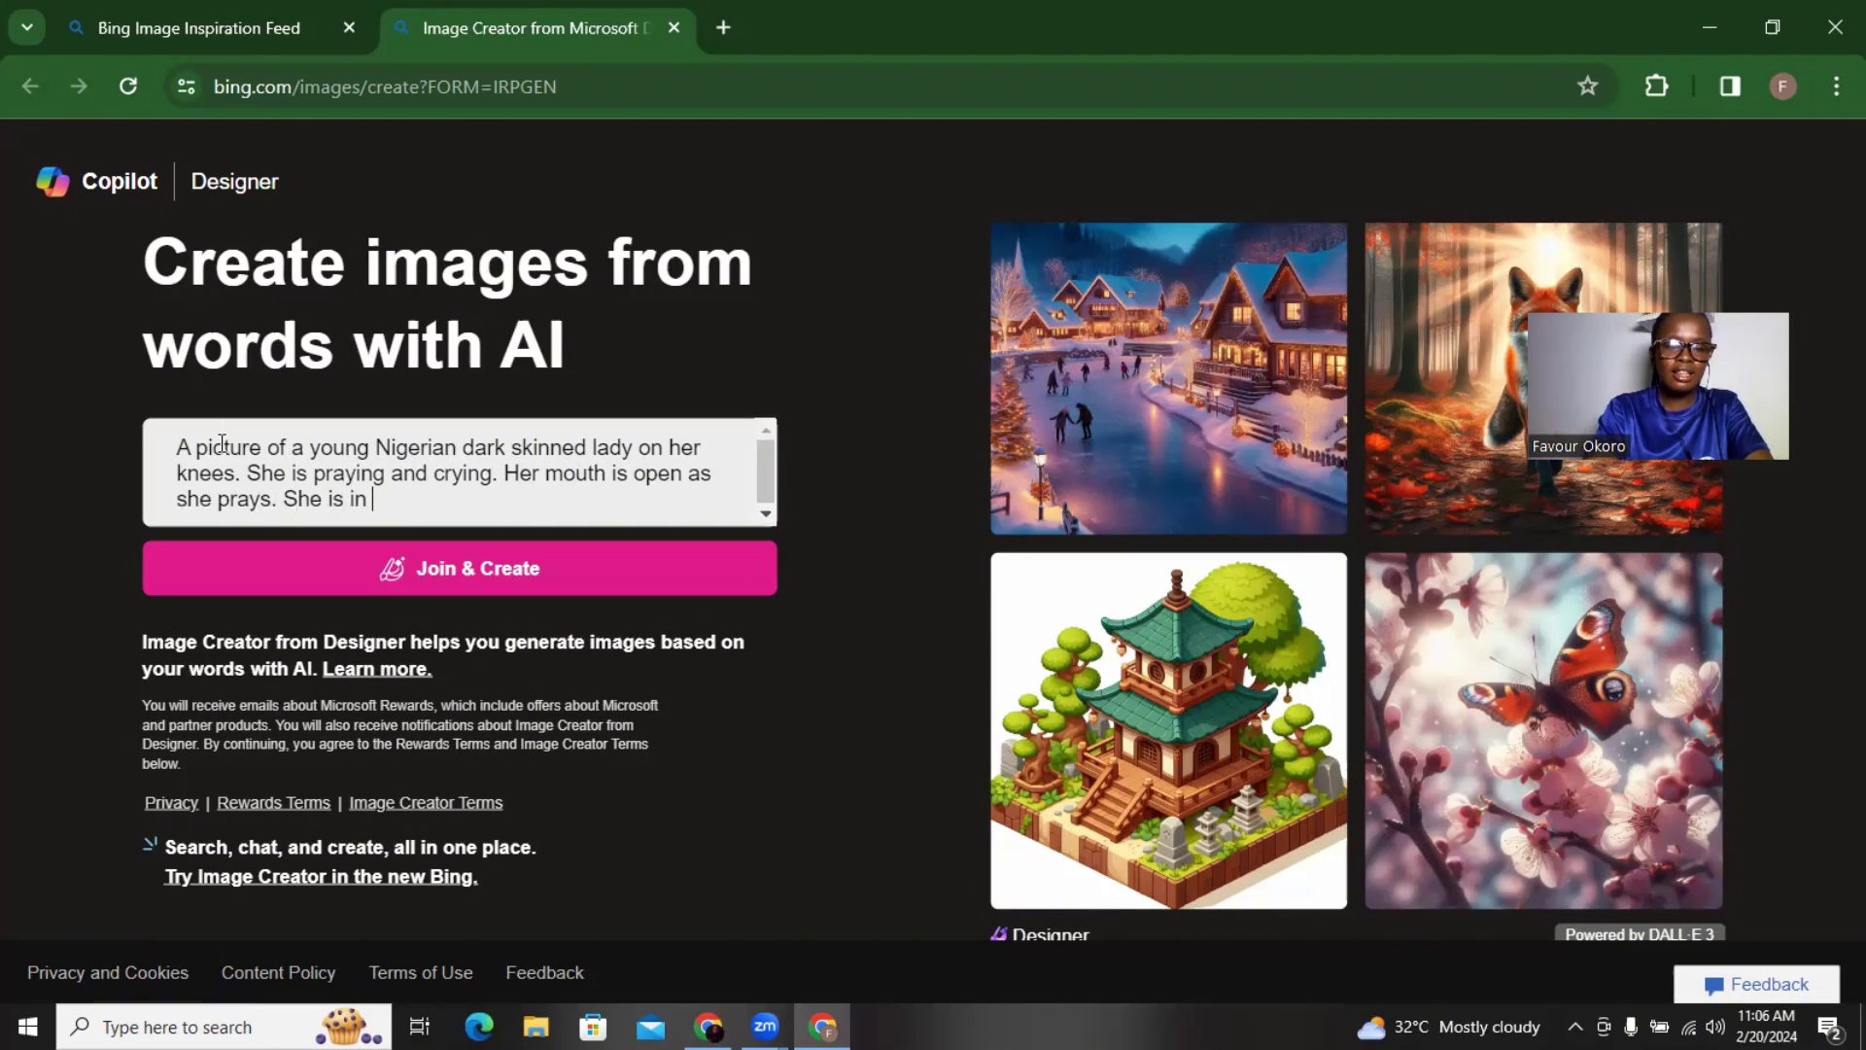
text(thh)
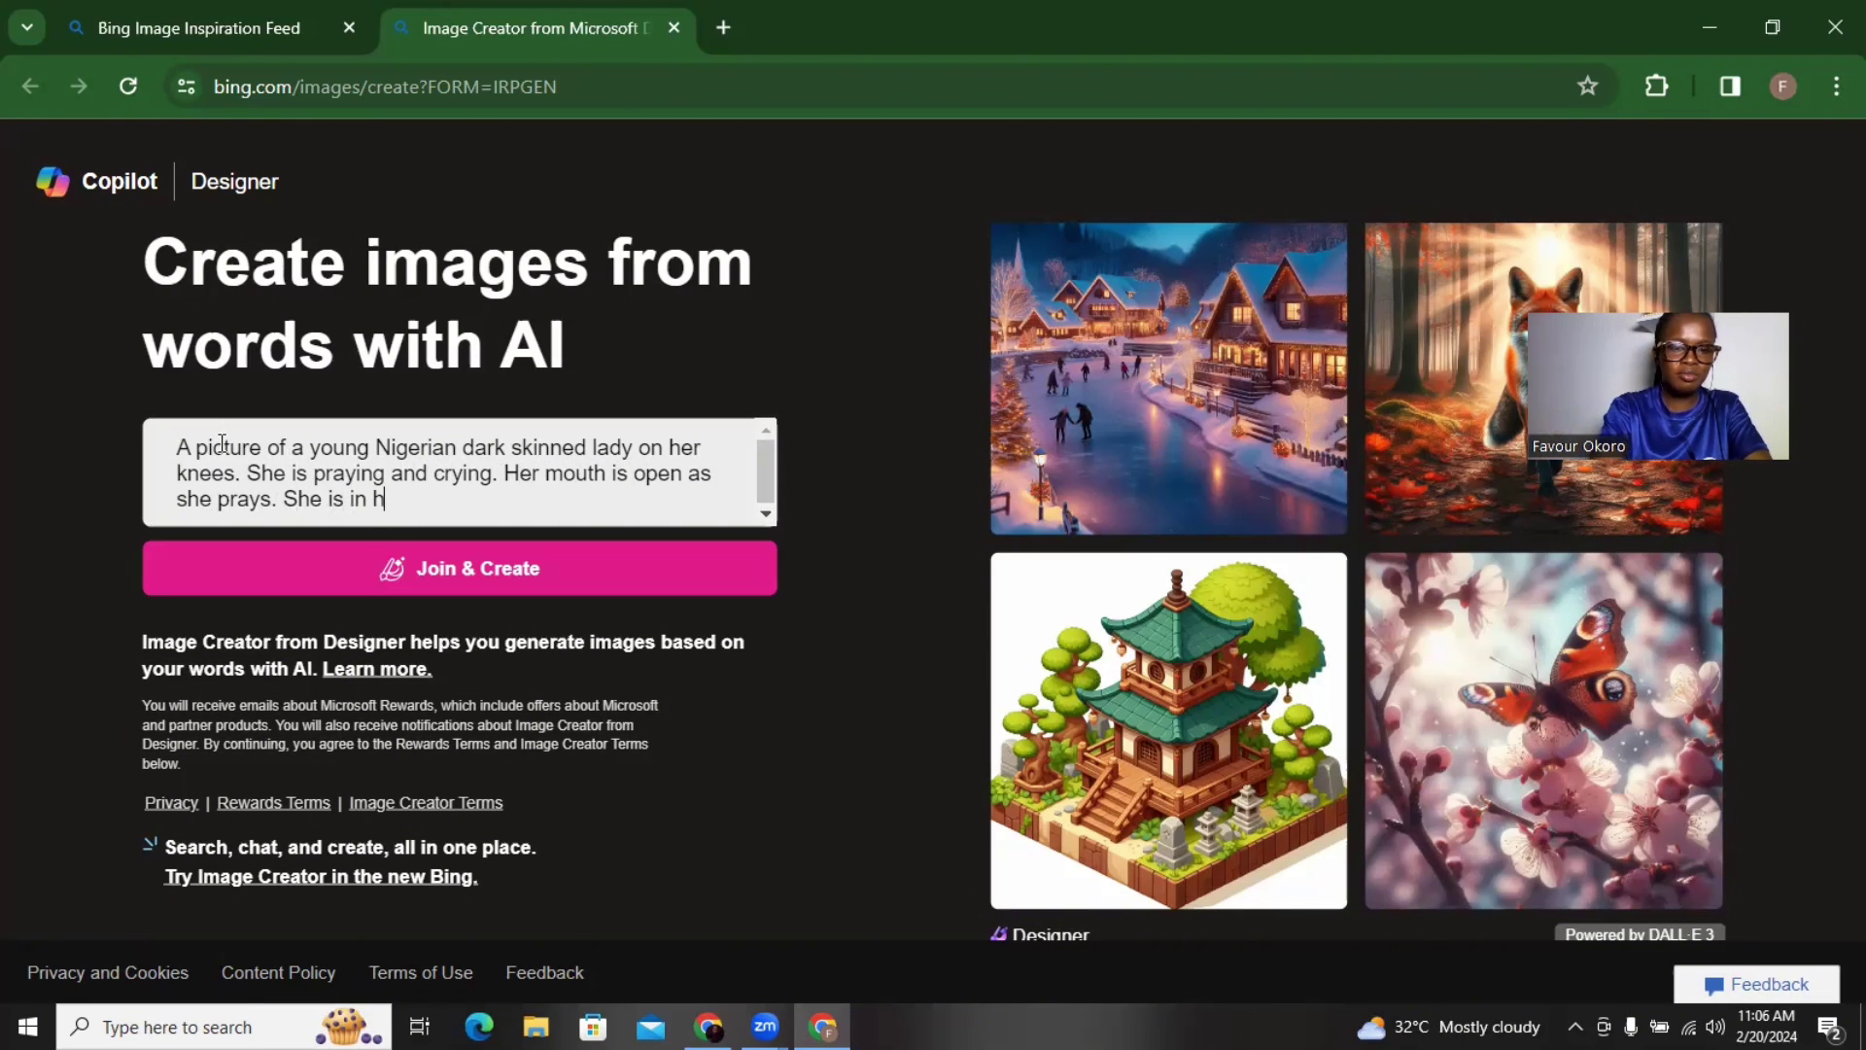
text(er mode)
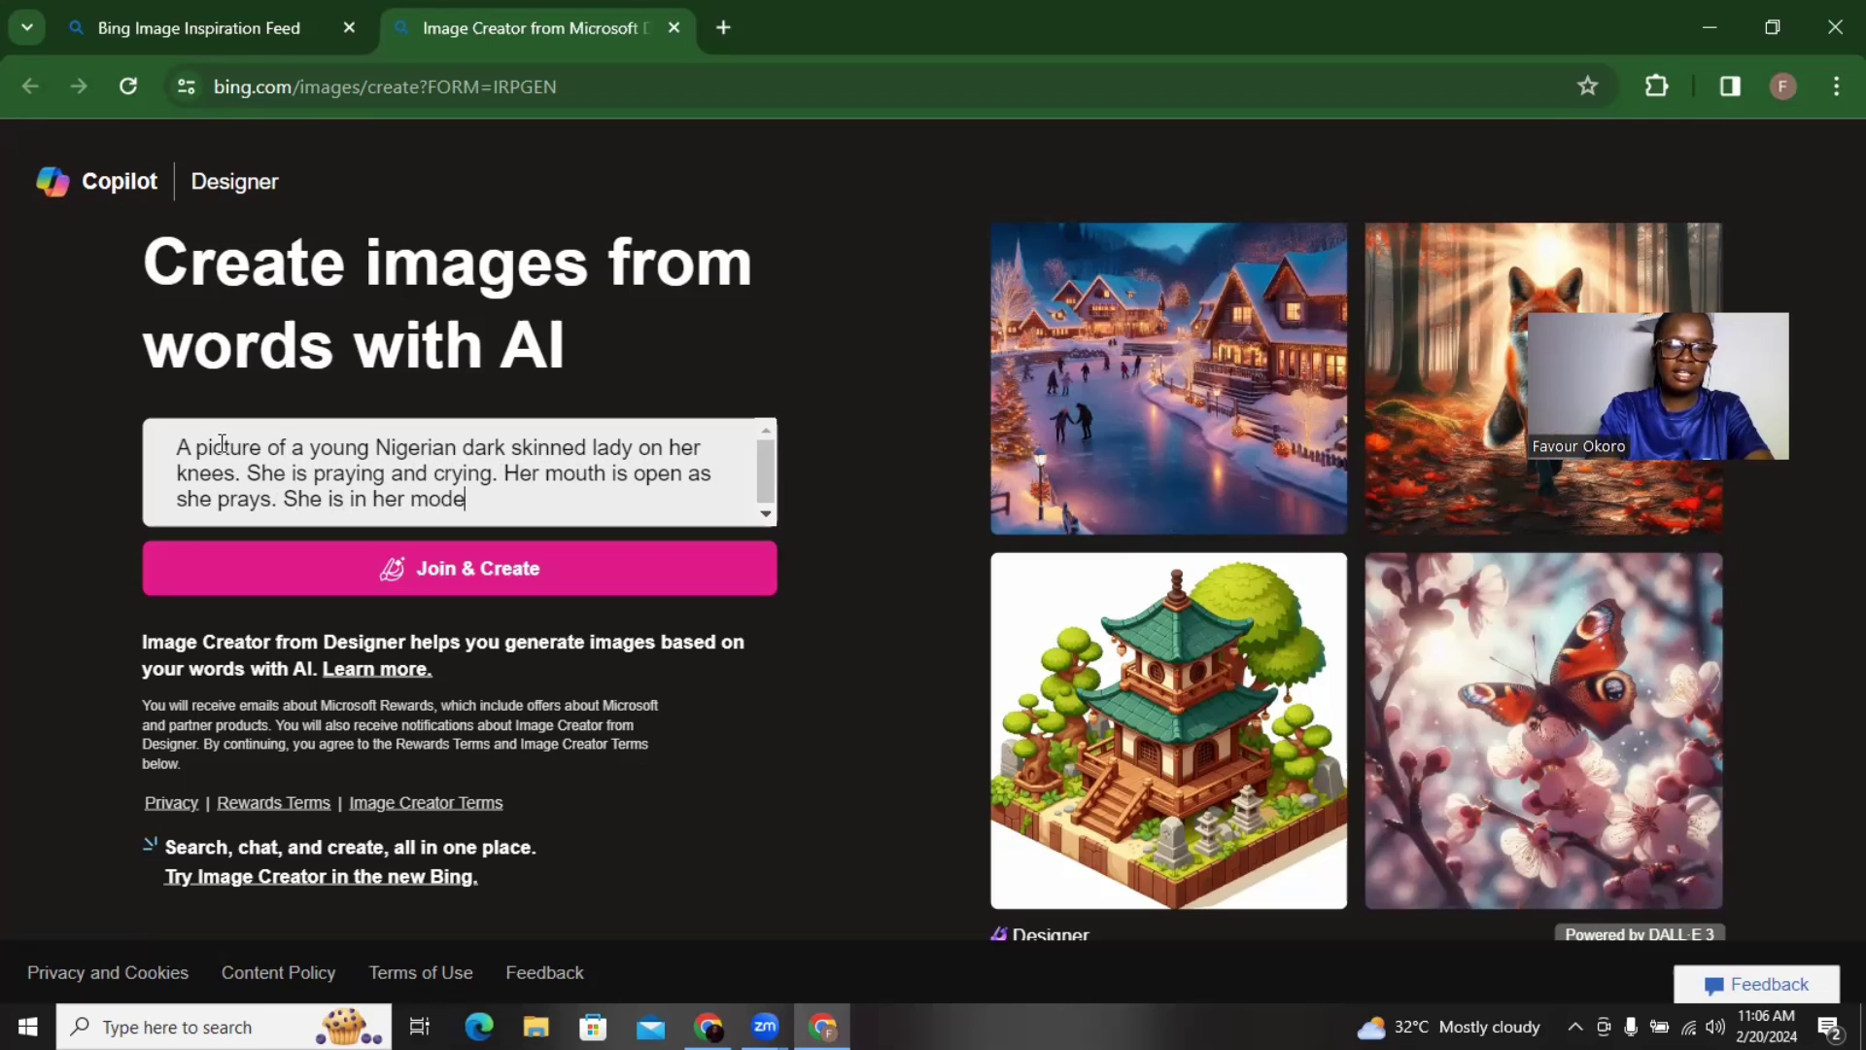
text(rn bedroom)
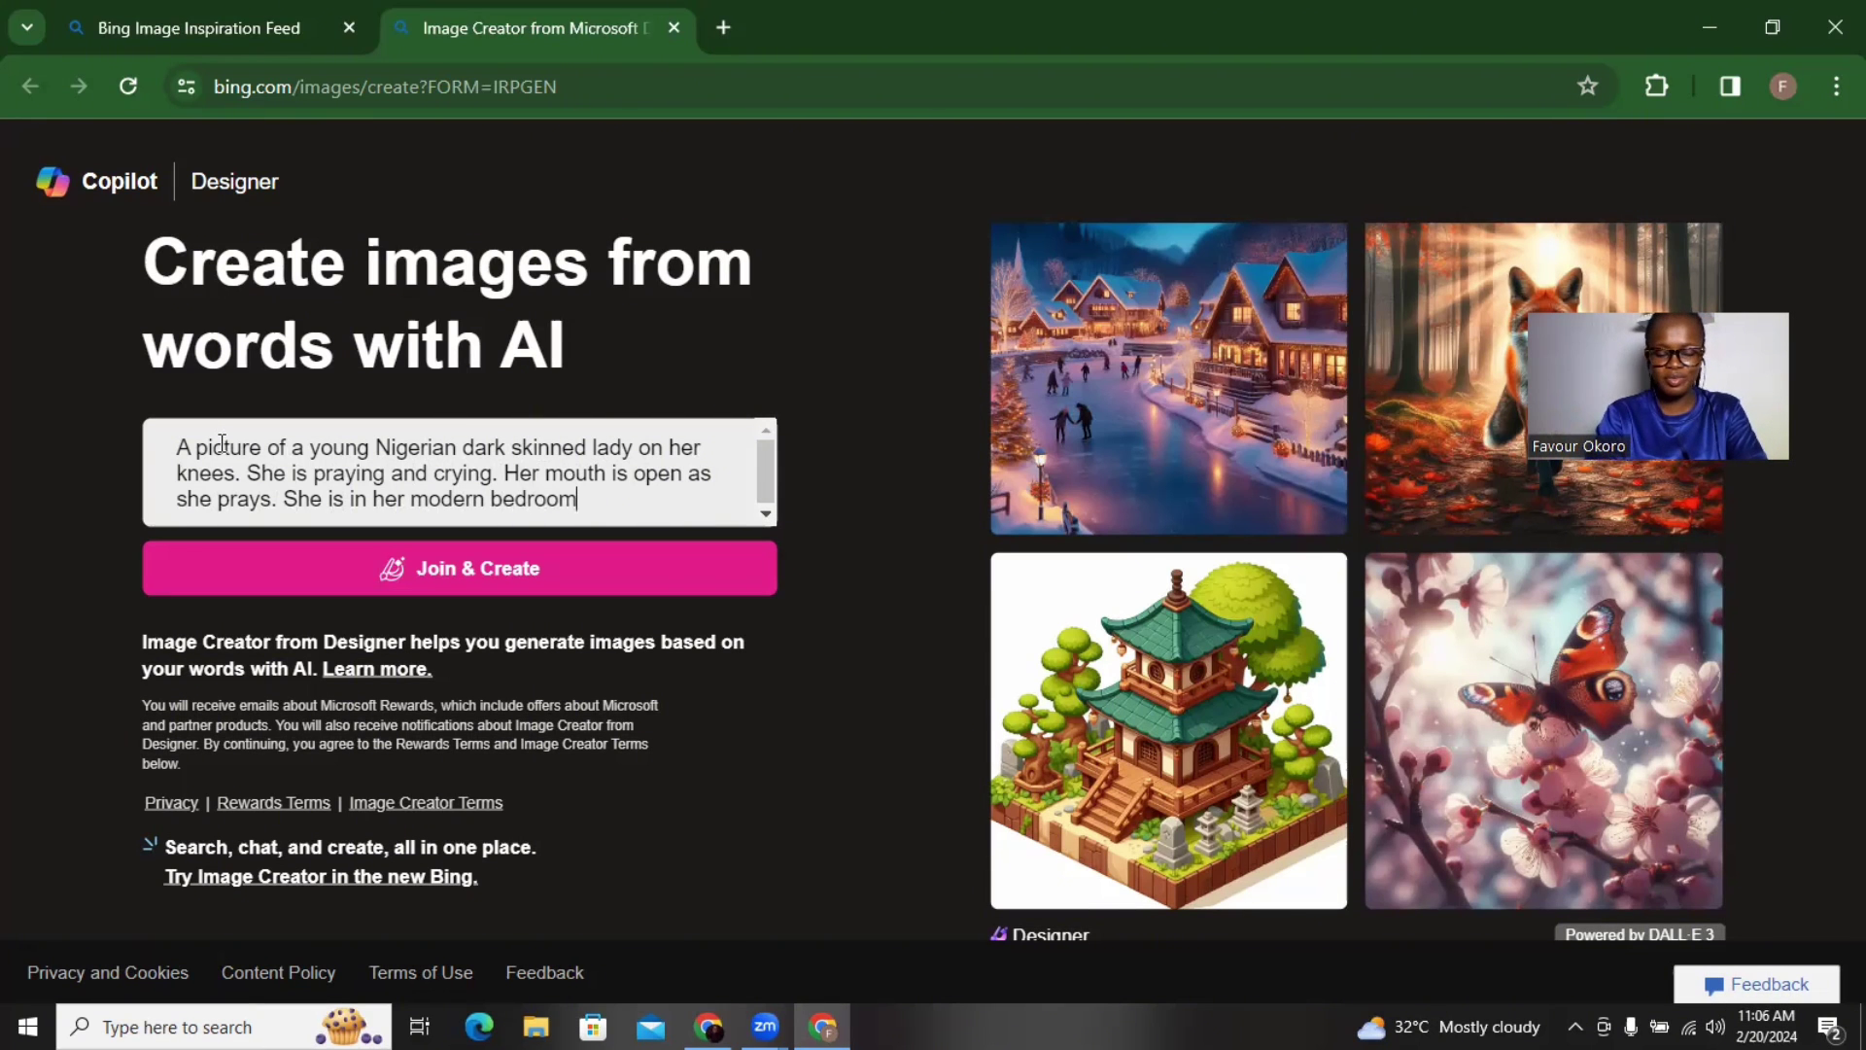
text(, wearing)
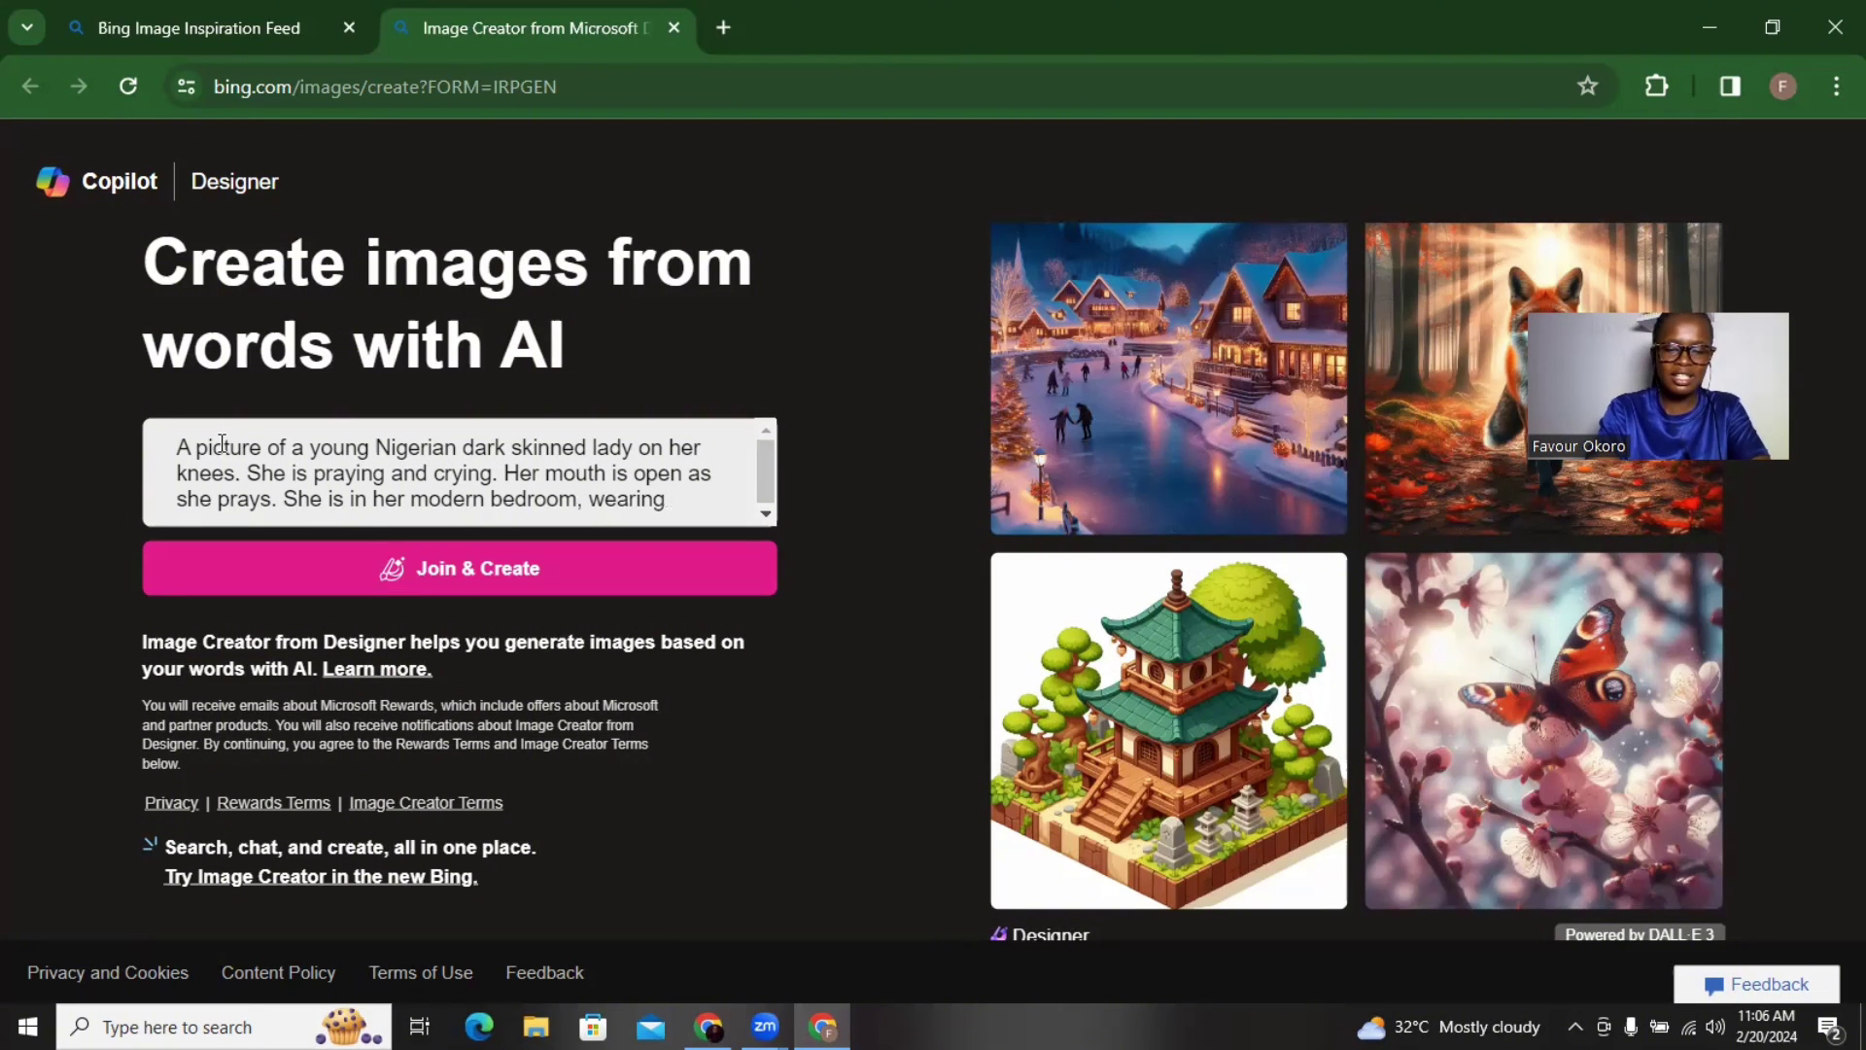
text( pyjamas)
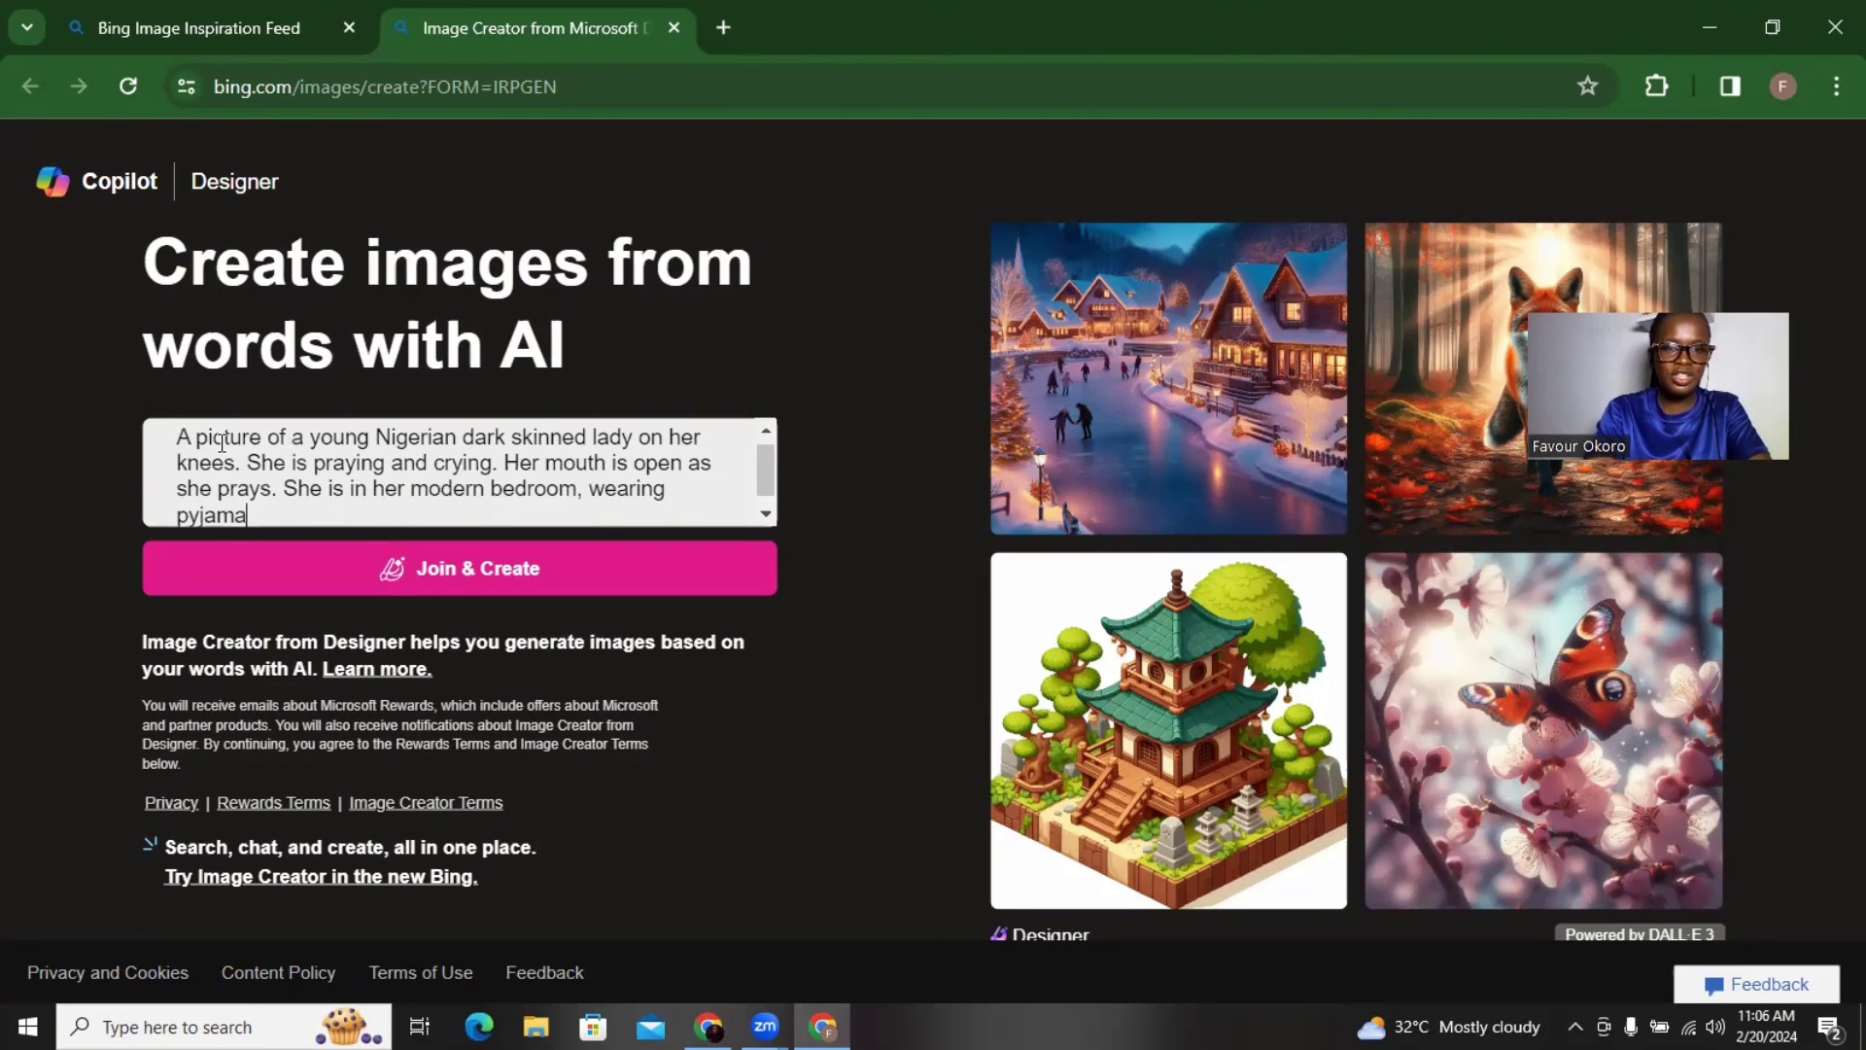
key(BackSpace)
key(BackSpace)
key(BackSpace)
key(BackSpace)
key(BackSpace)
key(BackSpace)
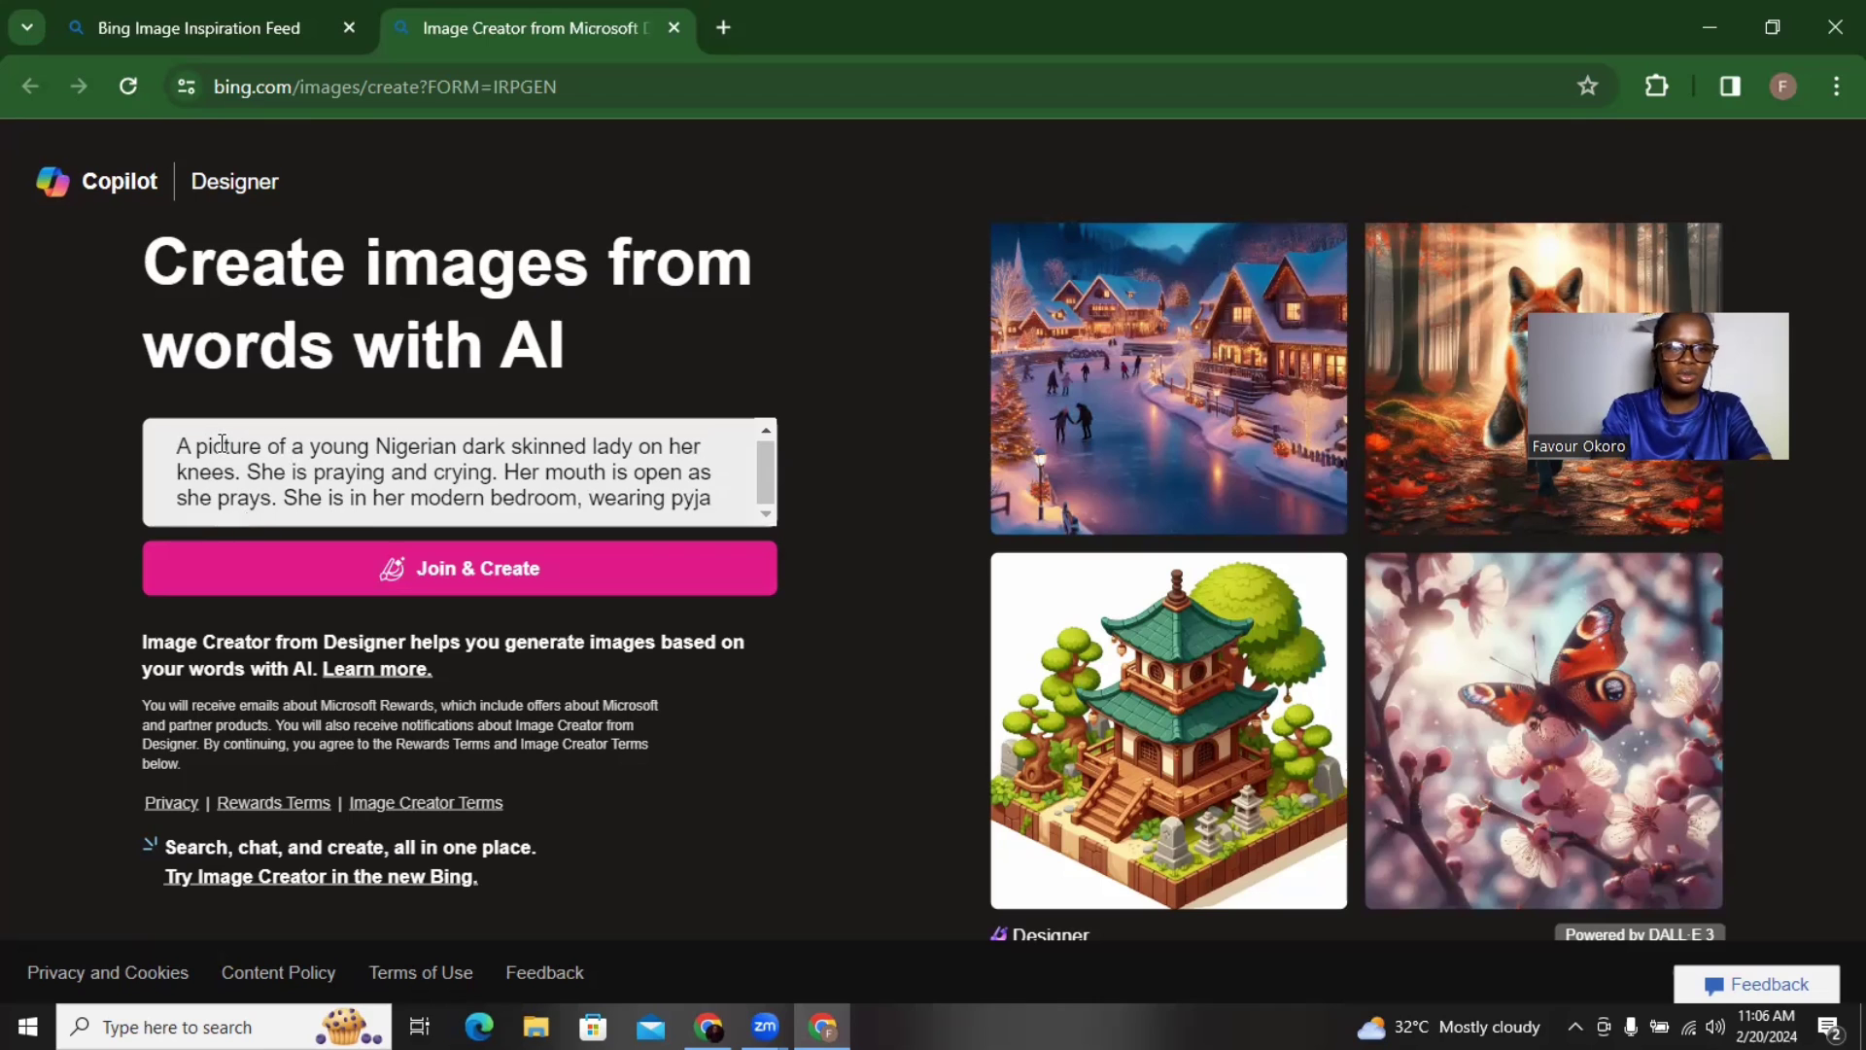
text(b)
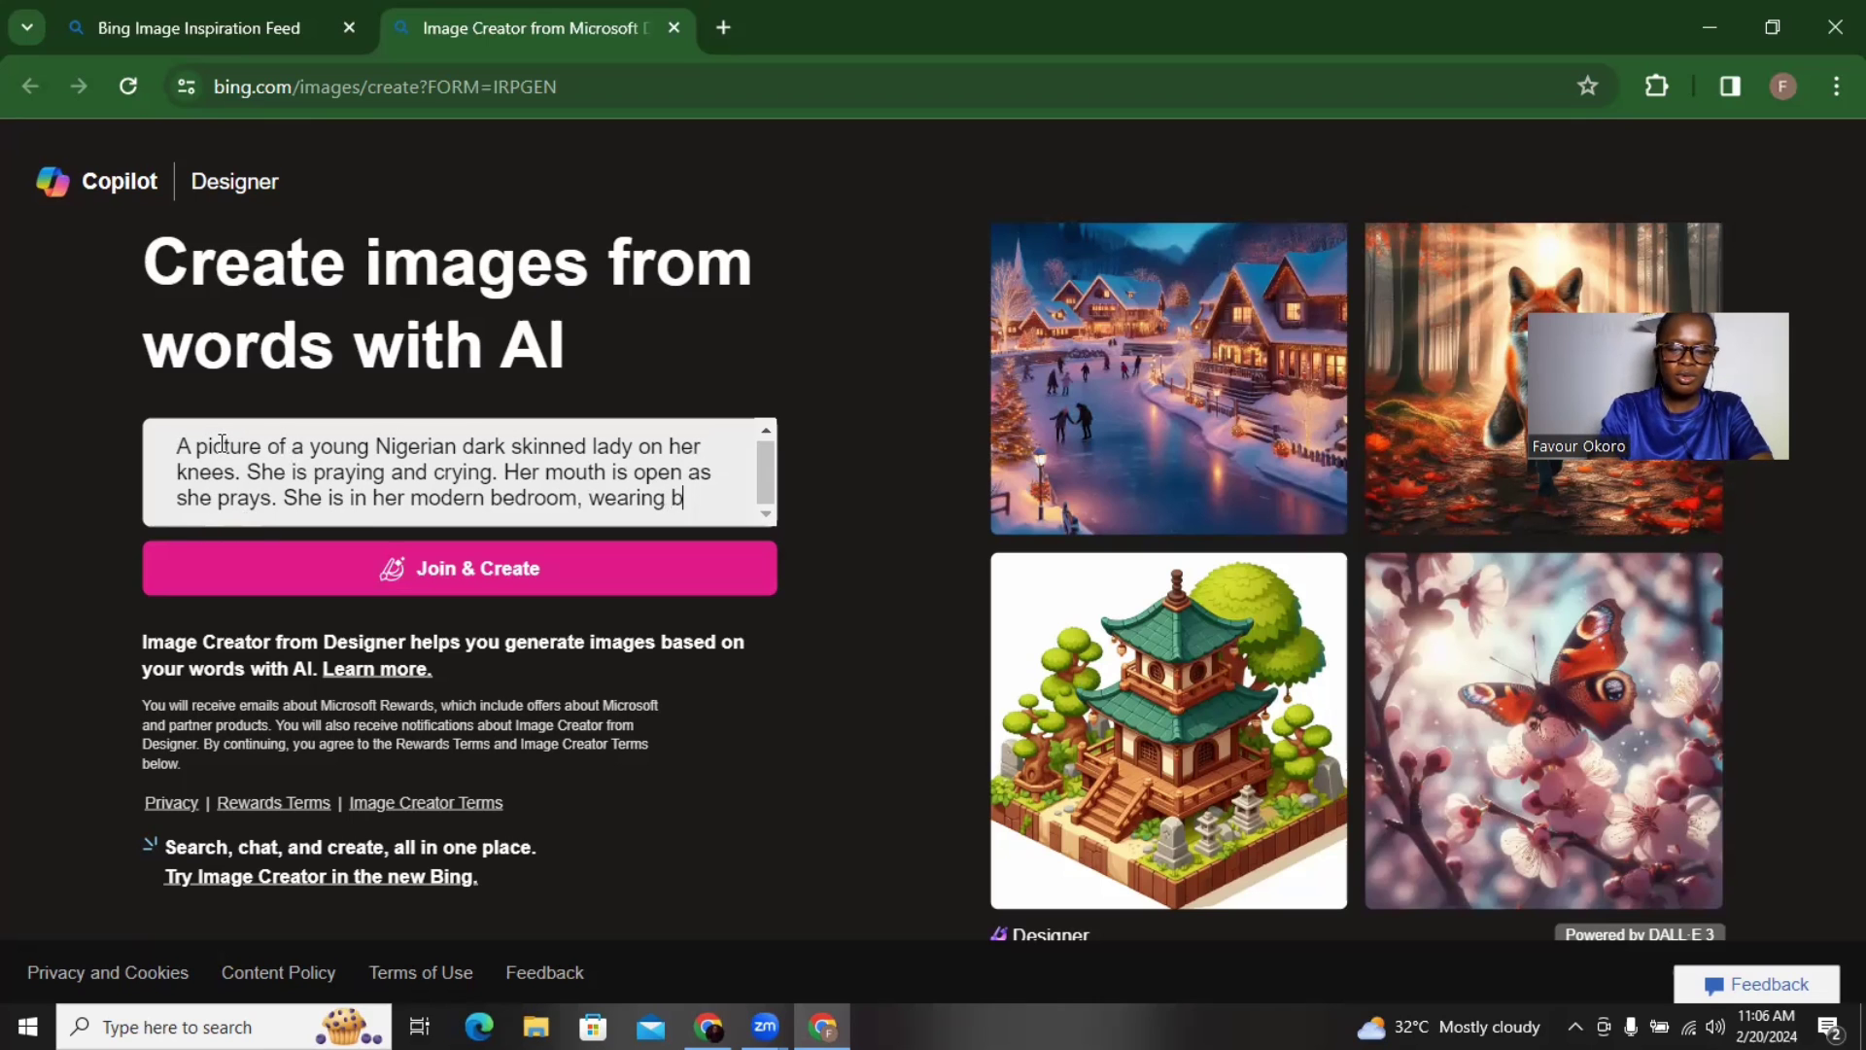
key(BackSpace)
text(pink pajamas.)
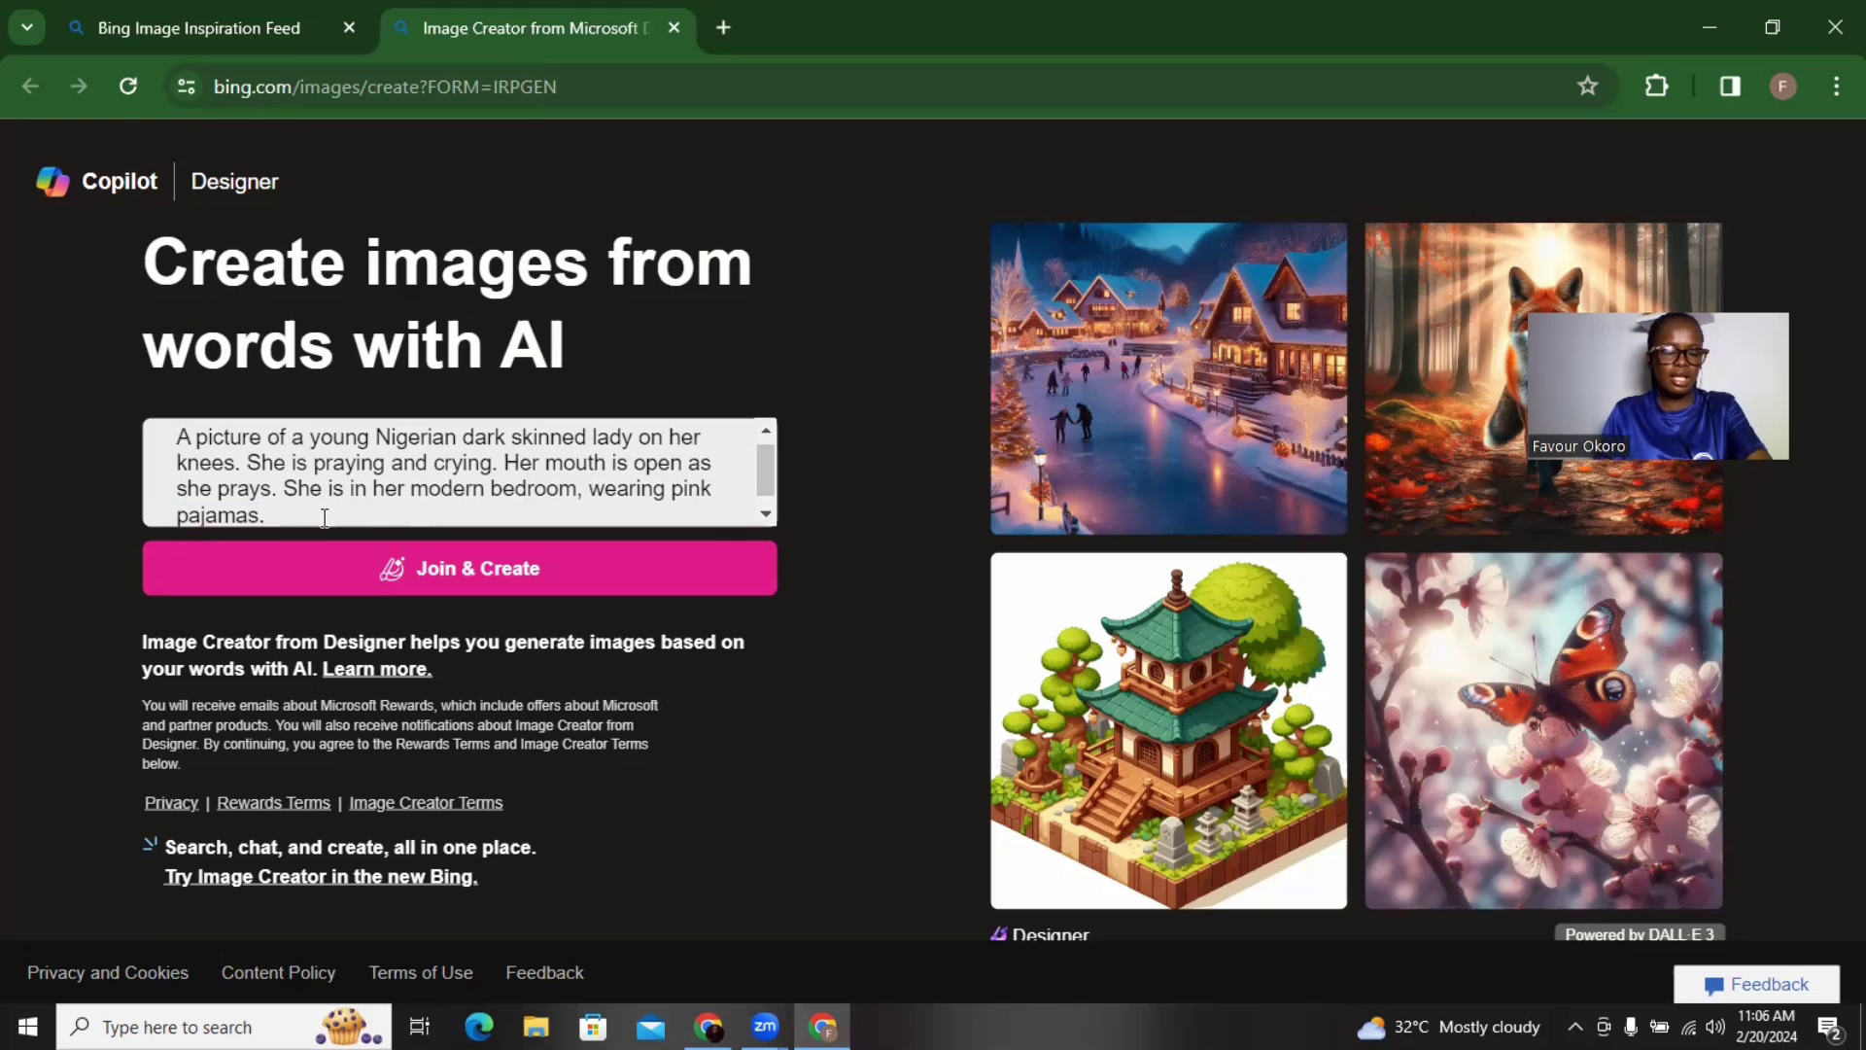
key(ctrl+a)
click(425, 521)
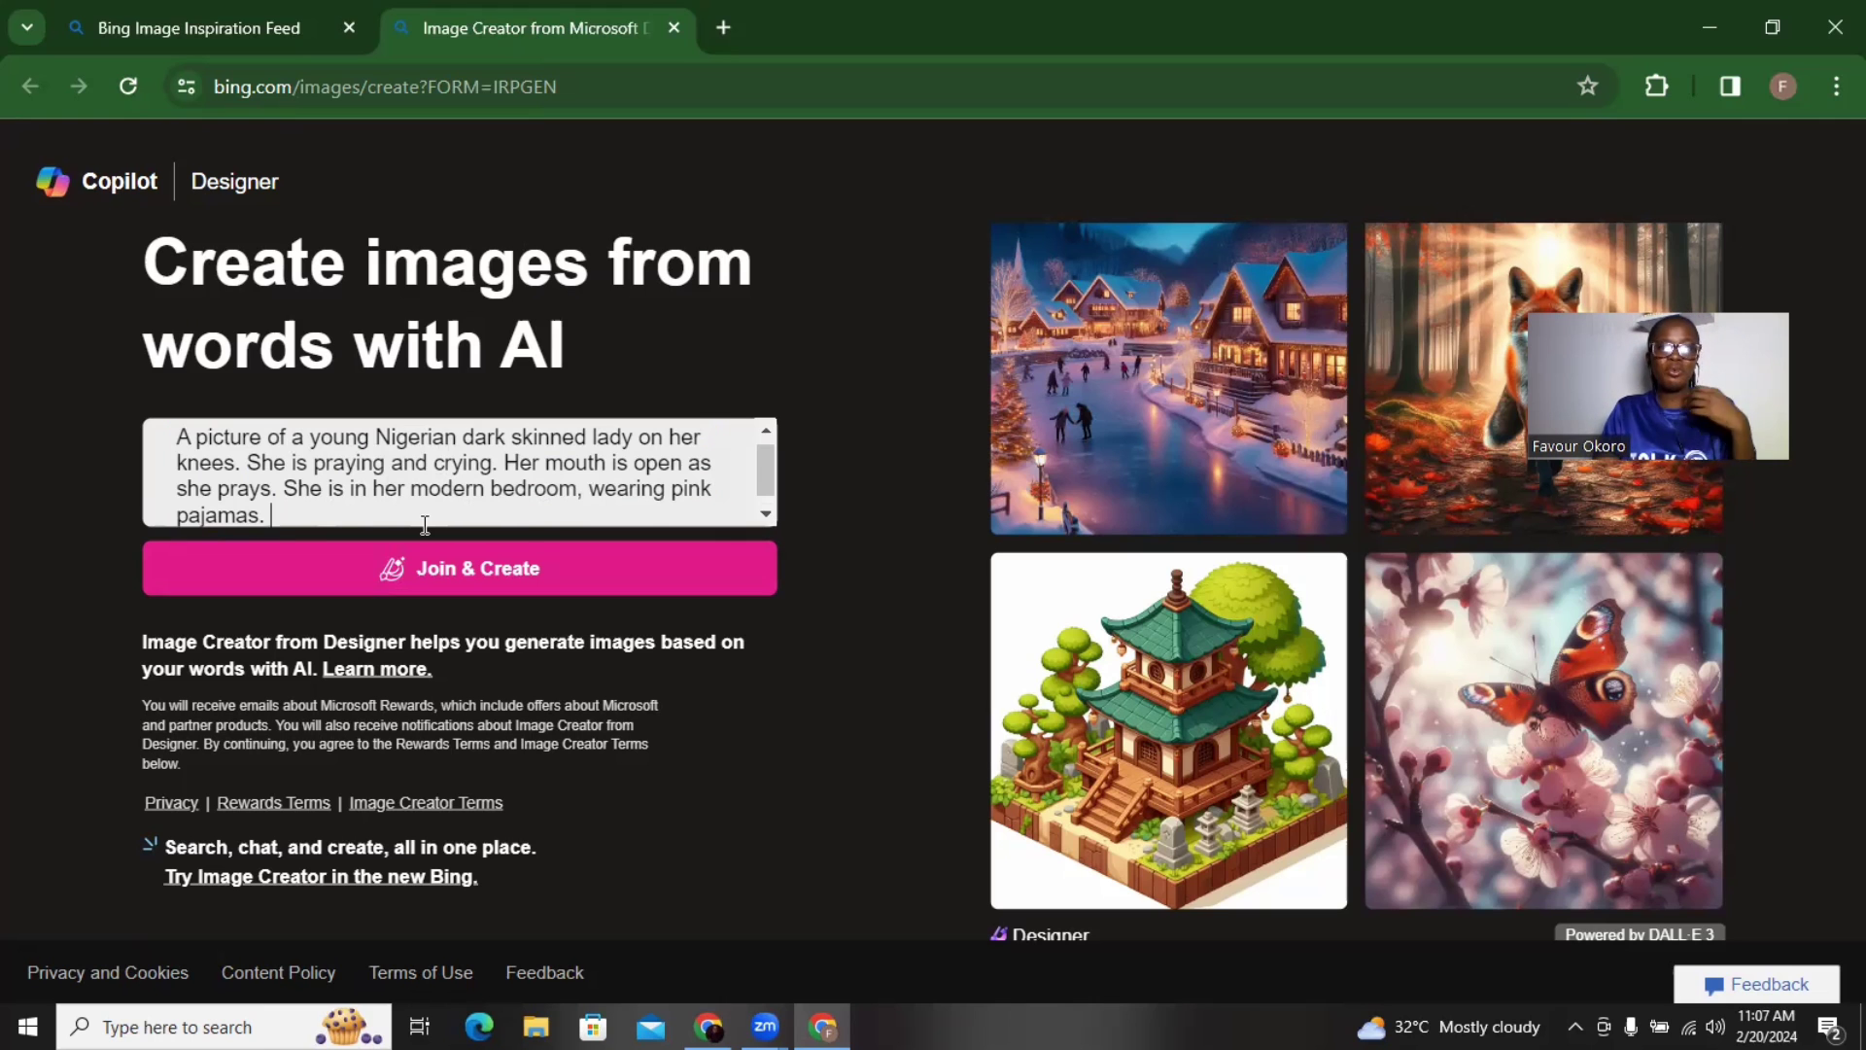
Step: Insert 'with a medium sized bed, lampstand and minimal decor' after 'bedroom'
click(583, 490)
text(with a)
text( medium s)
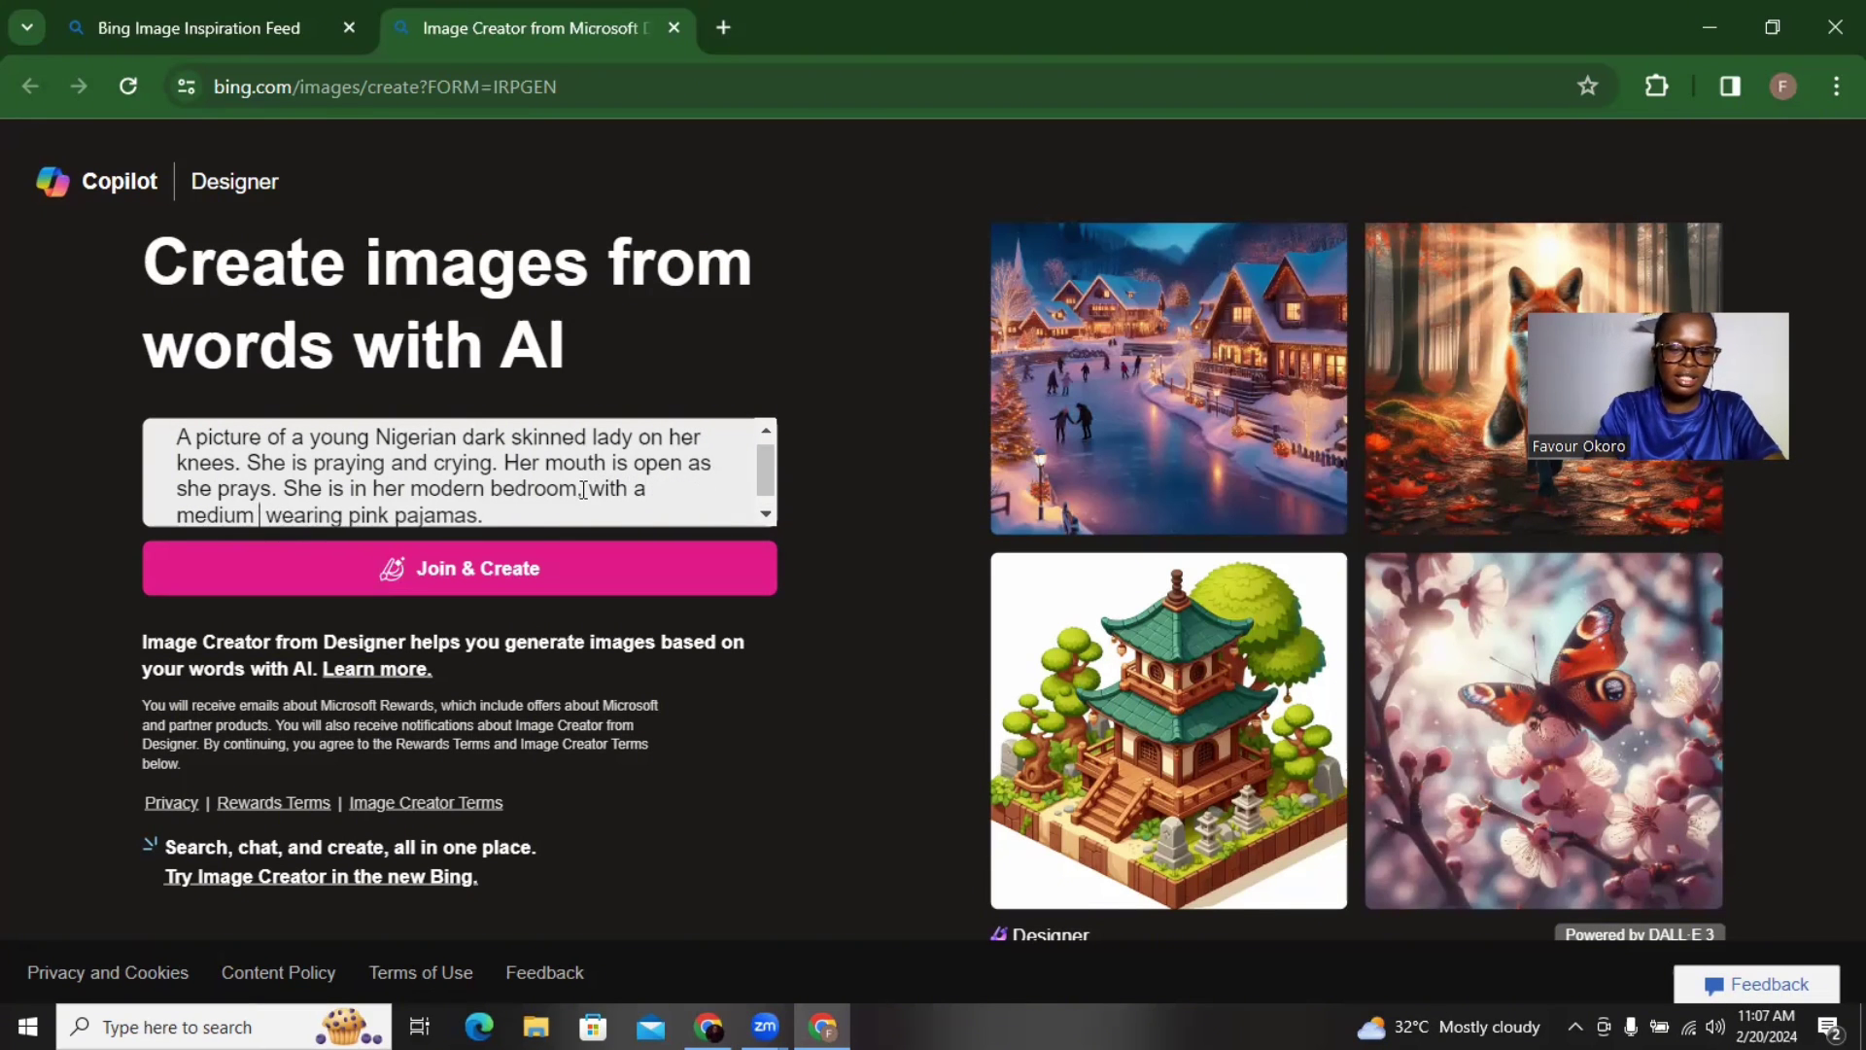
text(ized bed, lampstand and minimal decv)
key(BackSpace)
text(or.)
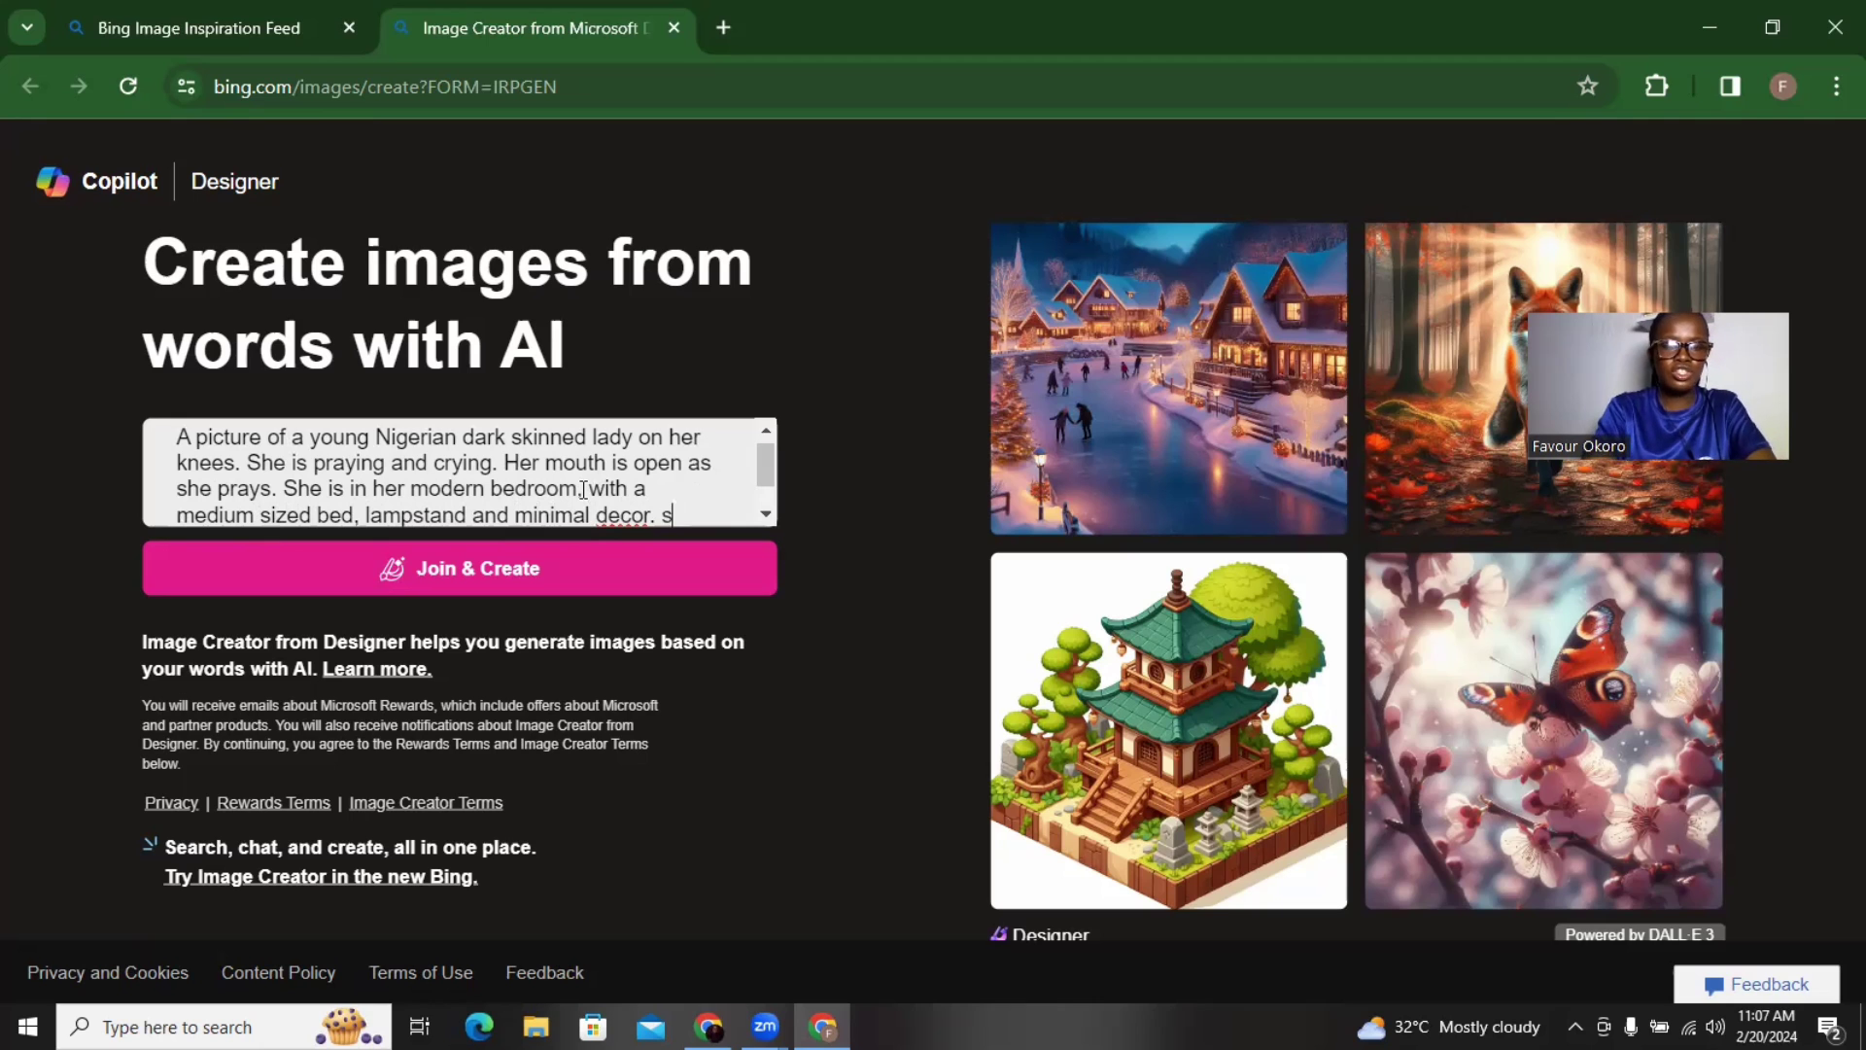
text( She is  wearing pink pajamas.)
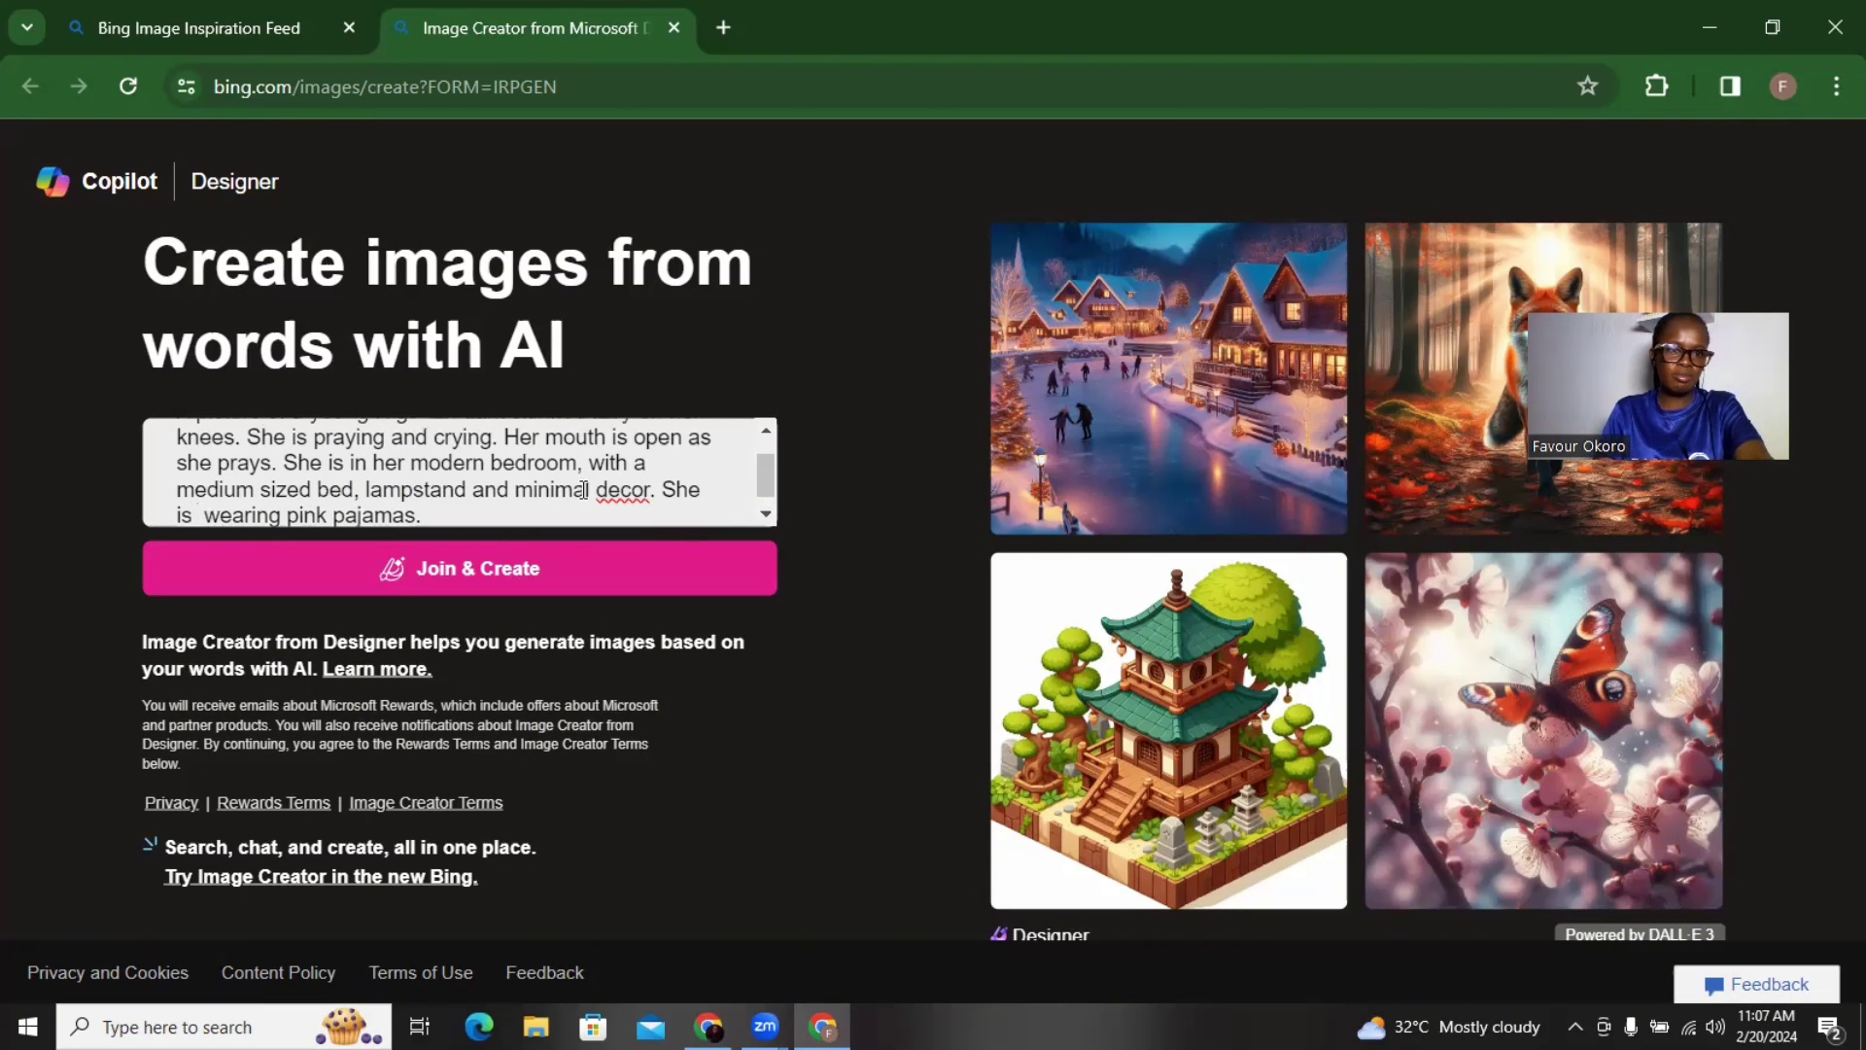
key(BackSpace)
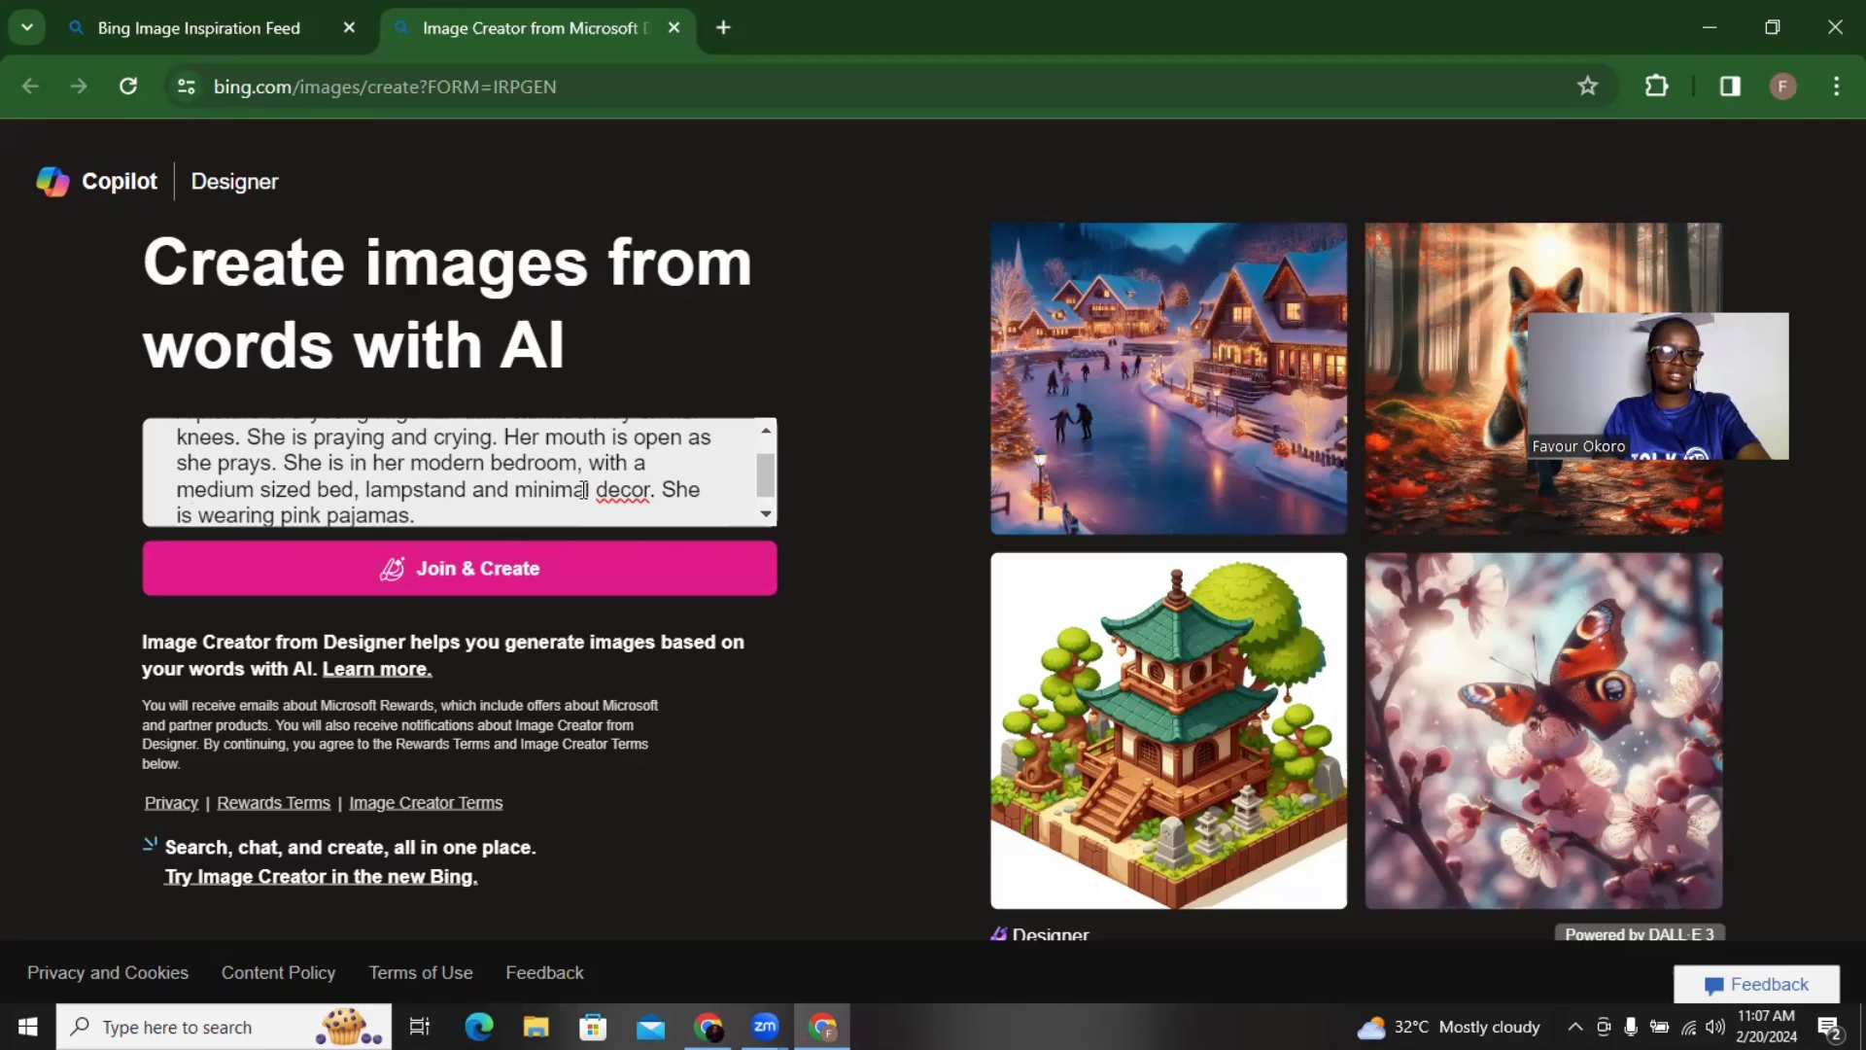
key(ctrl+a)
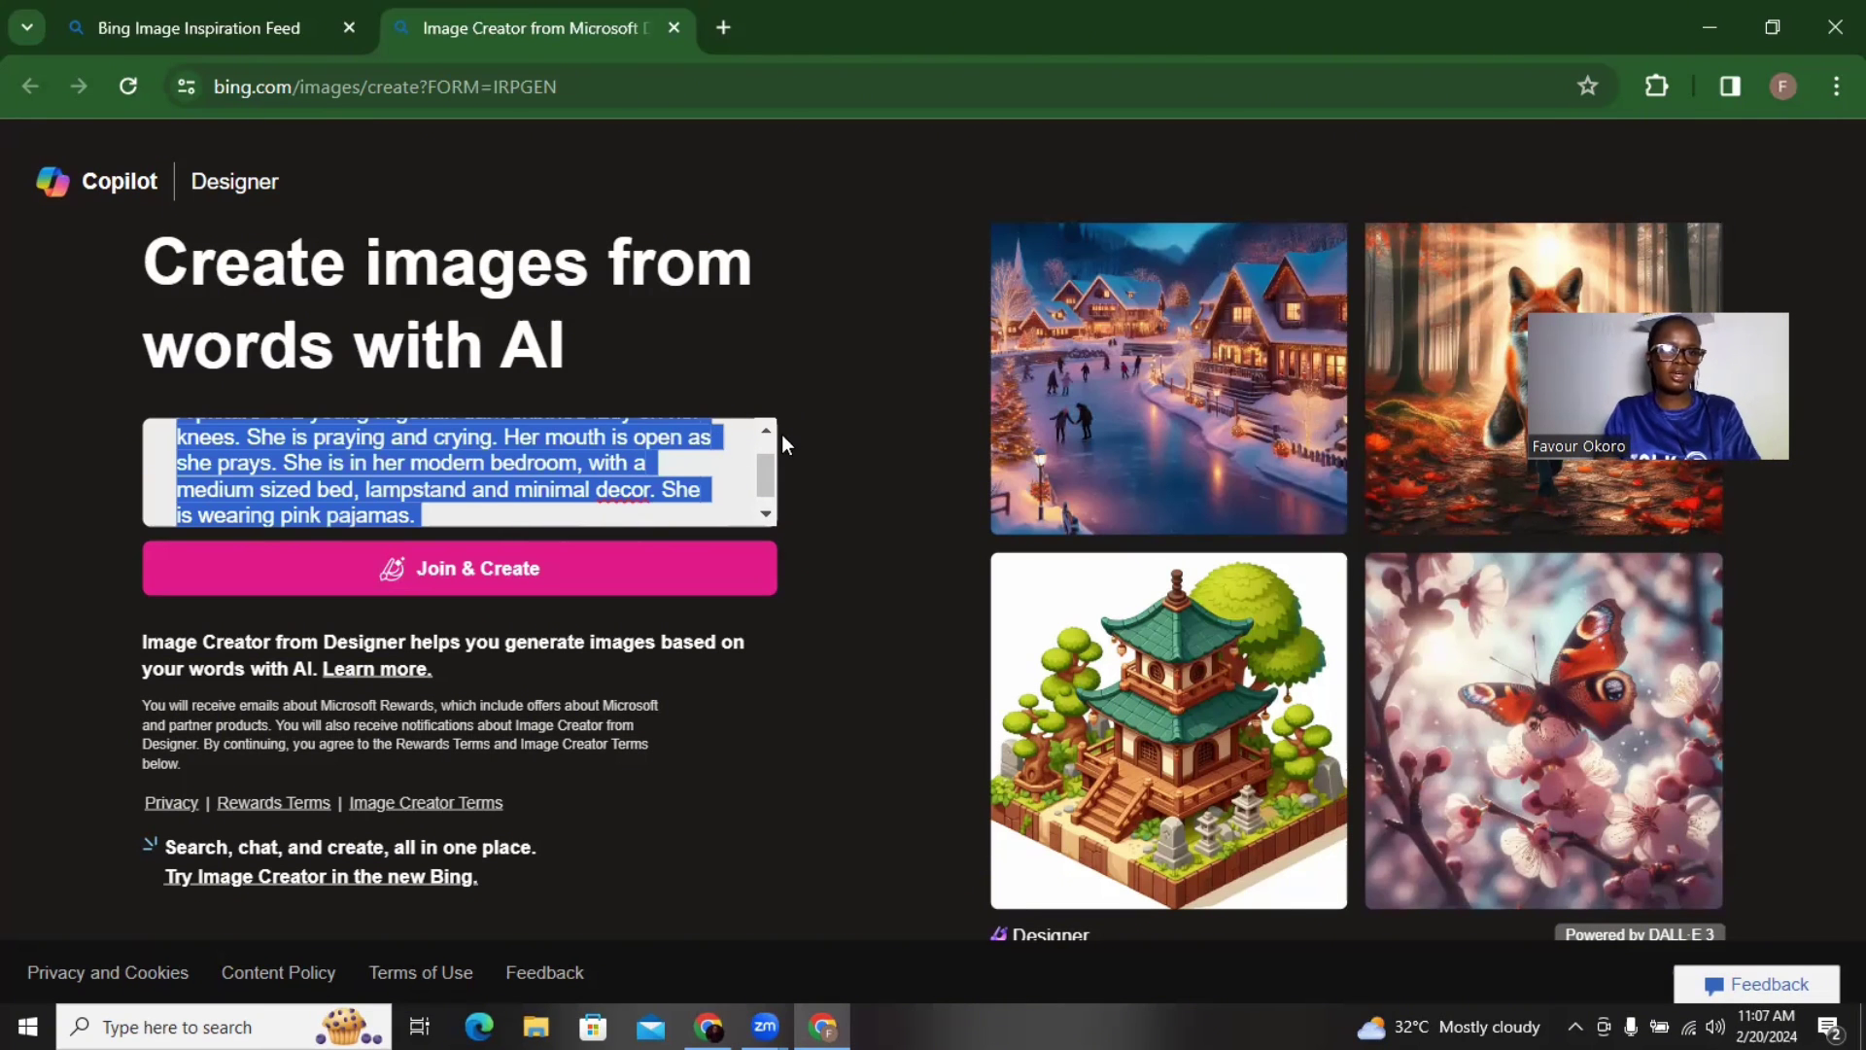
click(494, 507)
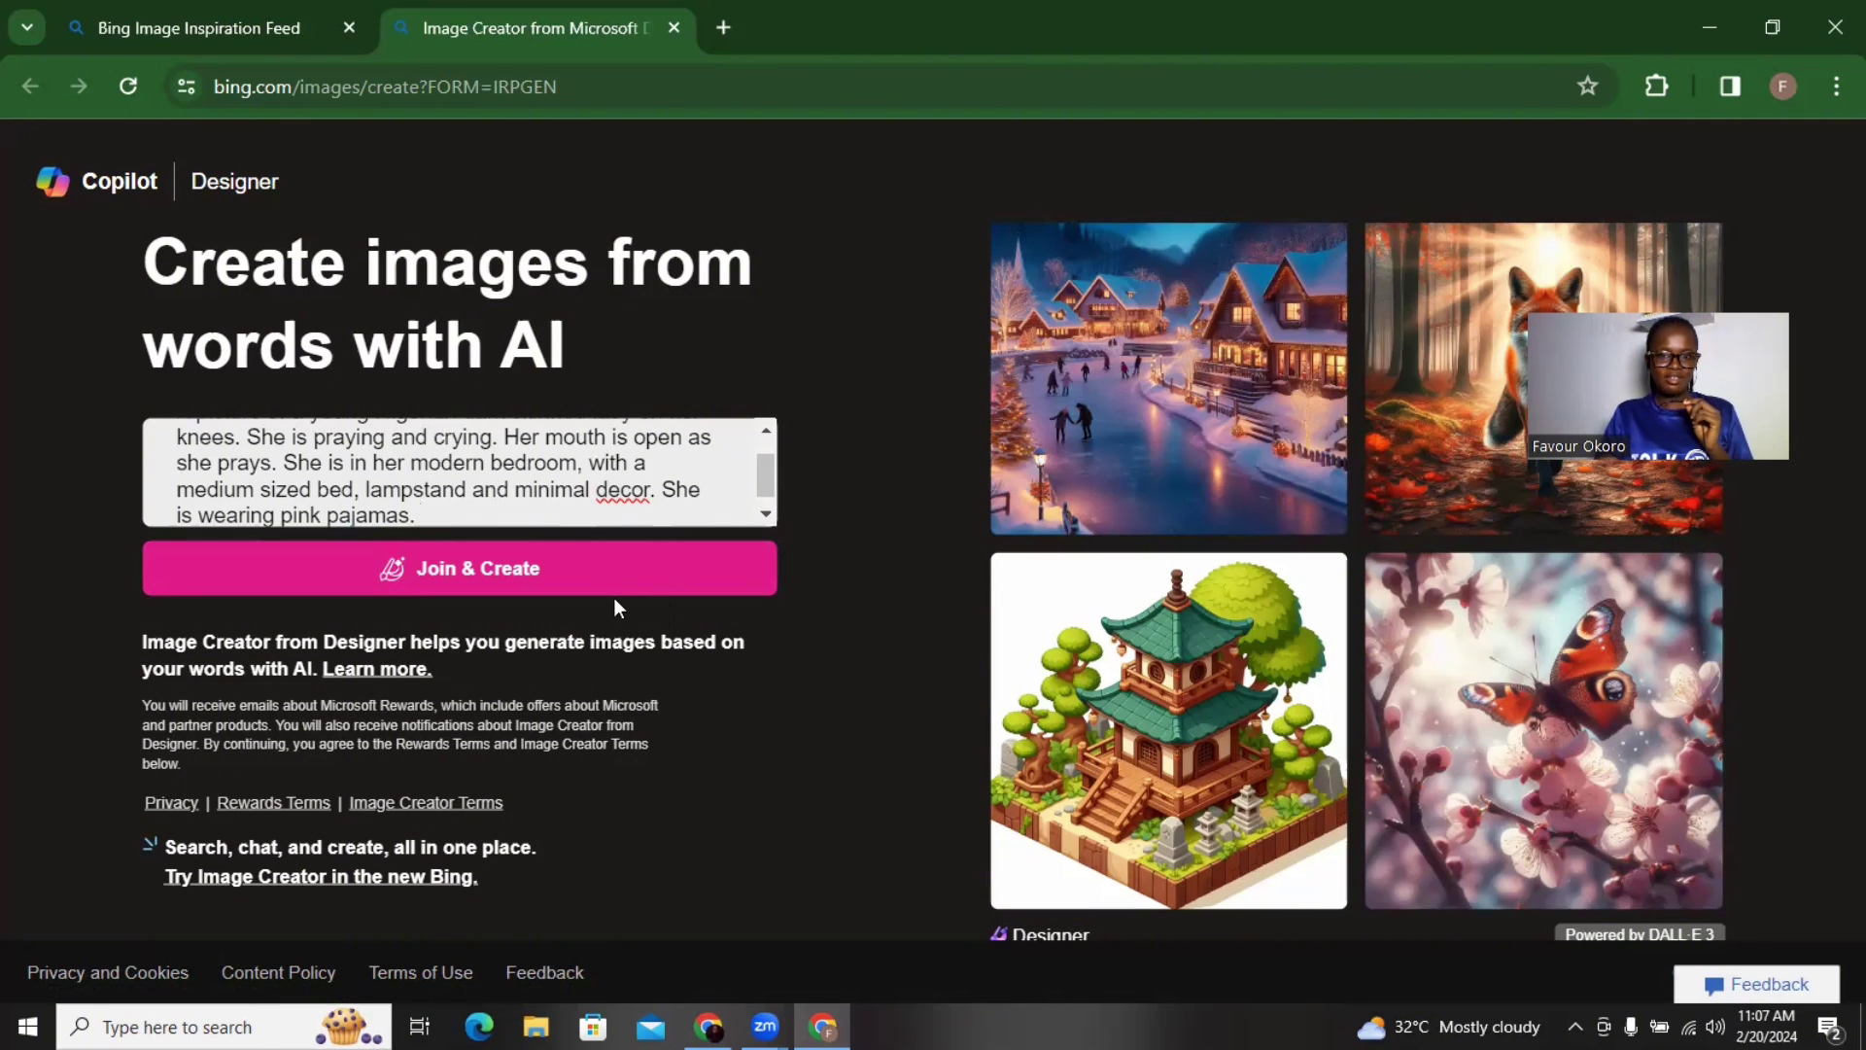
Step: Submit the prompt, signing in with the account e-mail and emailed code, and stay signed in
click(537, 566)
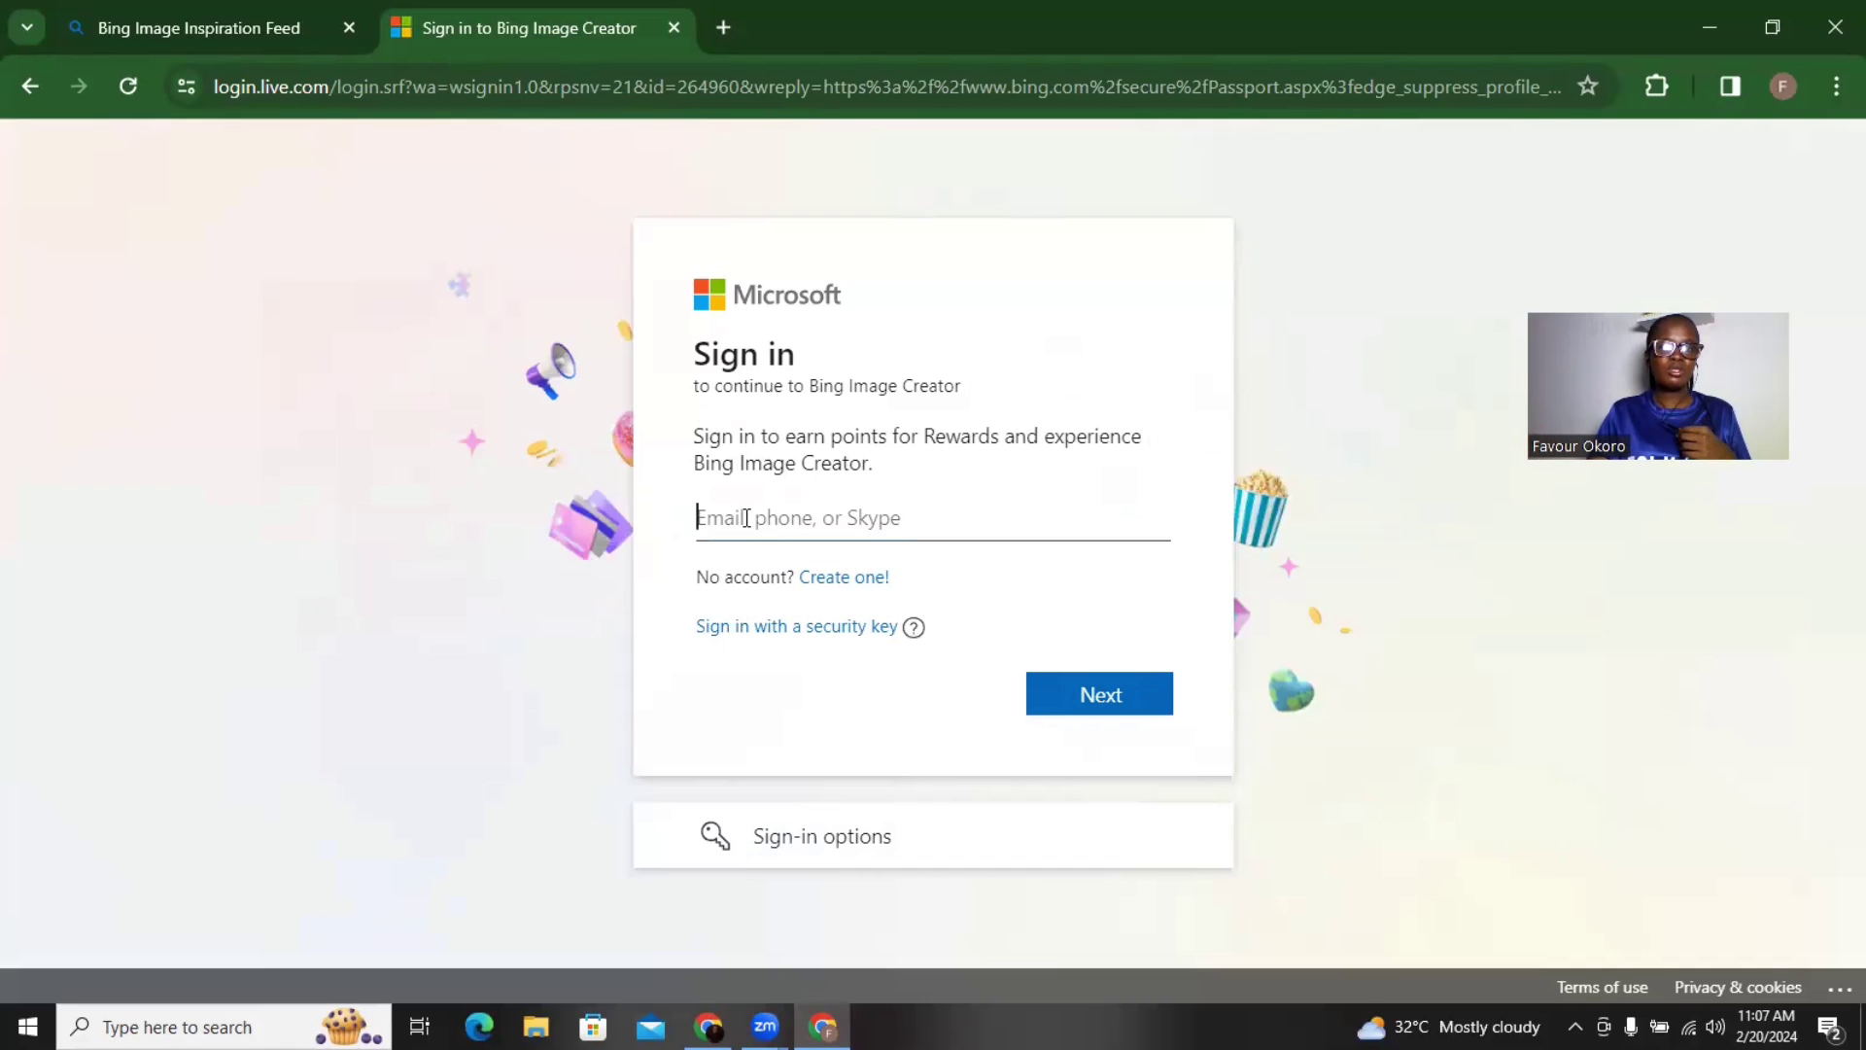
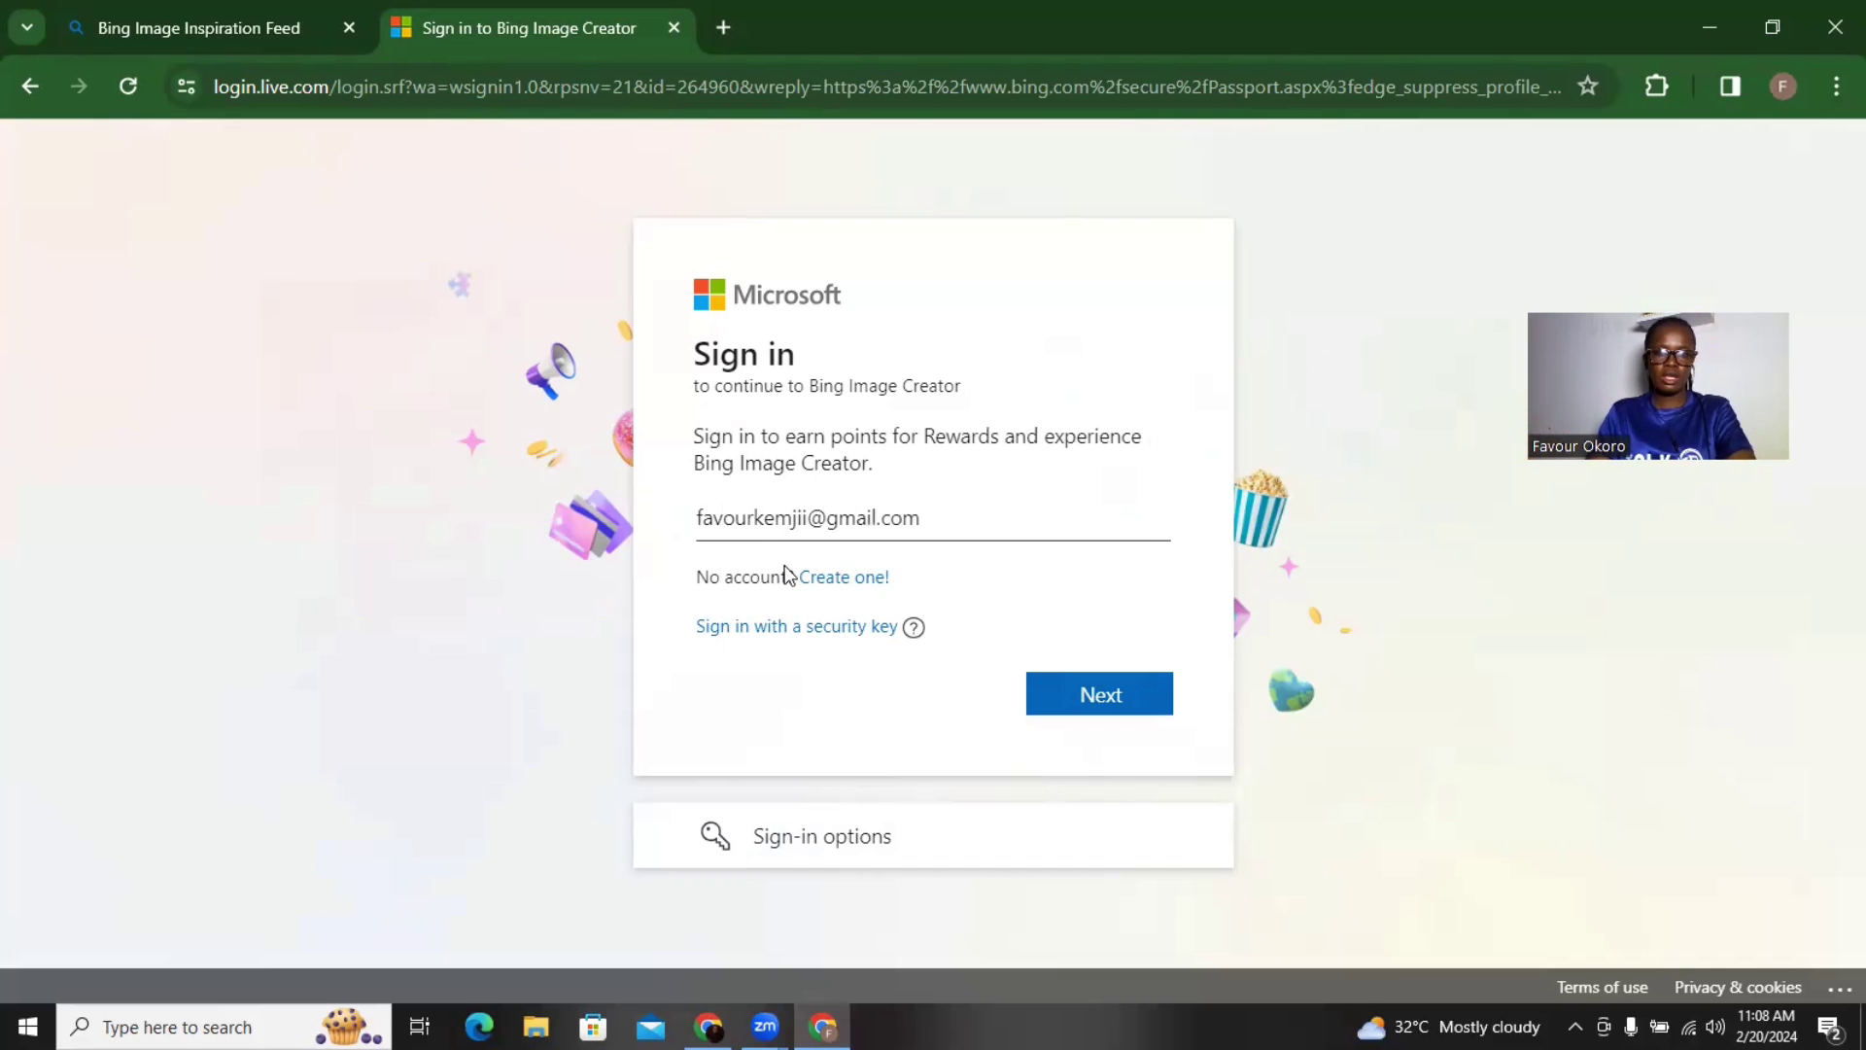
click(1058, 706)
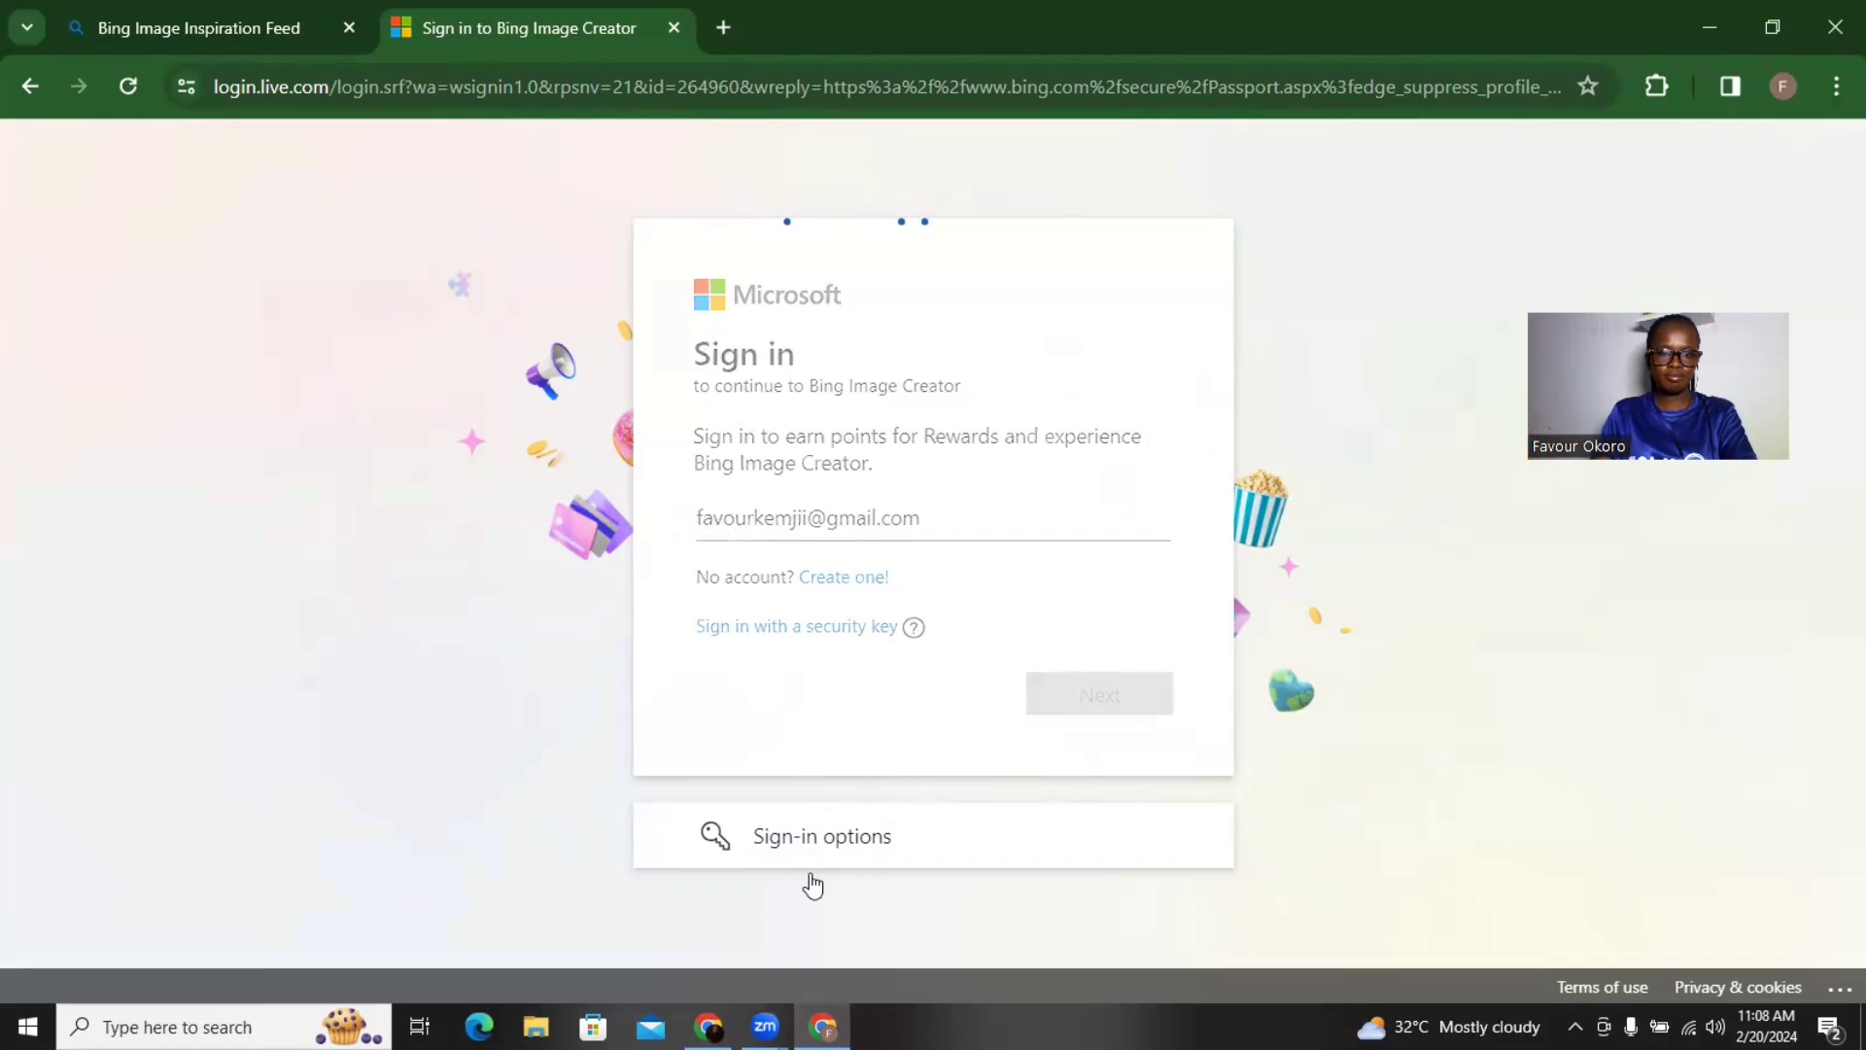
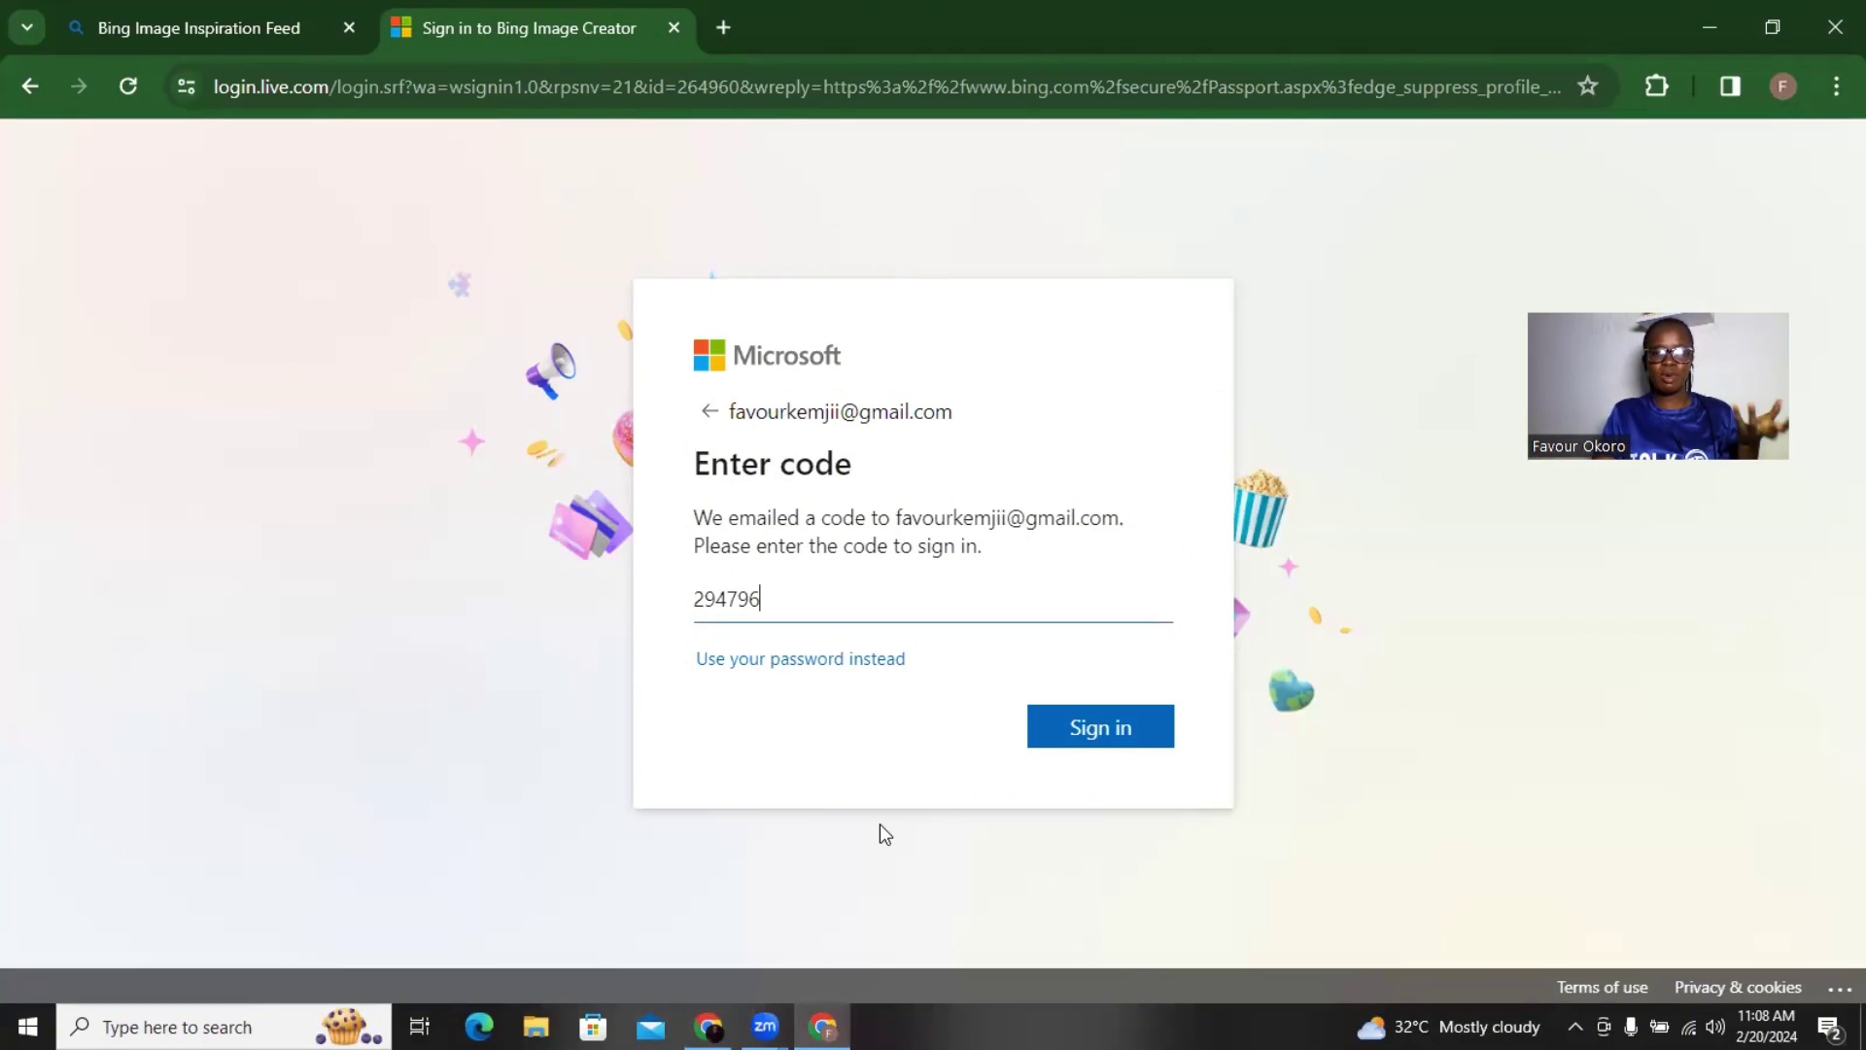
click(1059, 737)
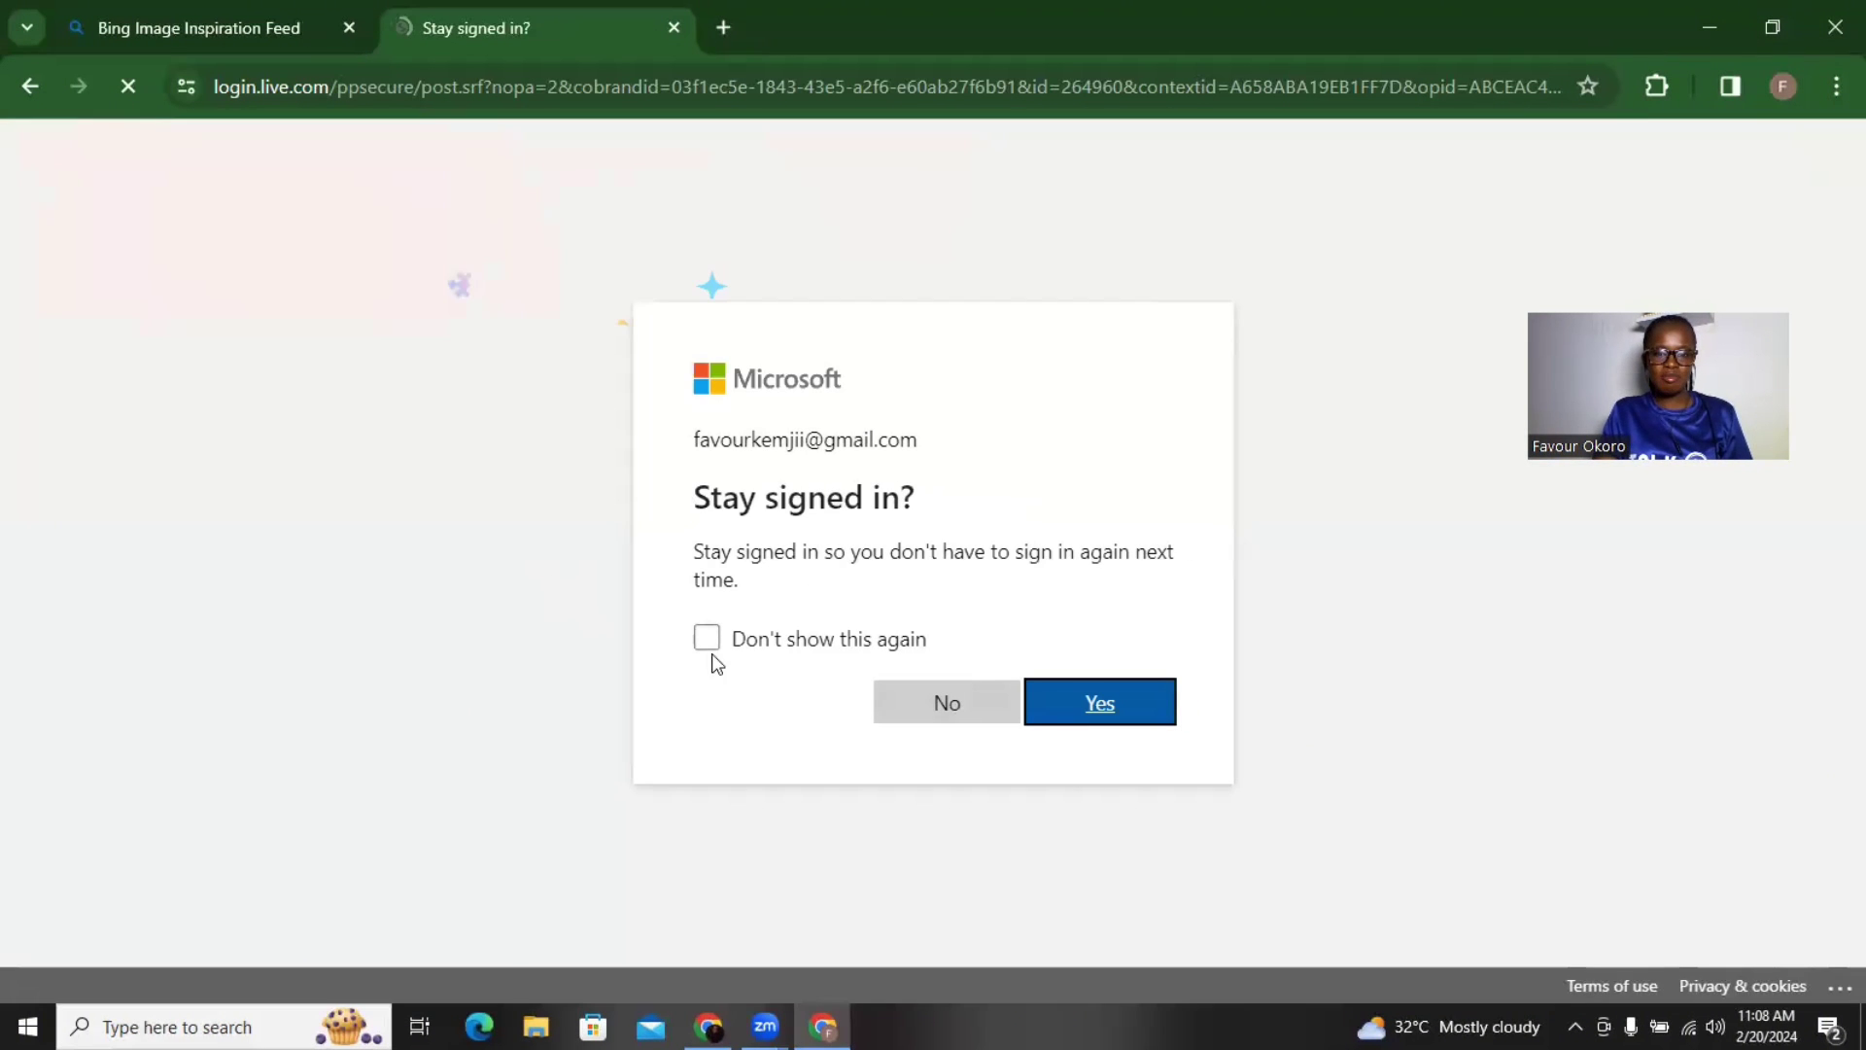
click(1033, 717)
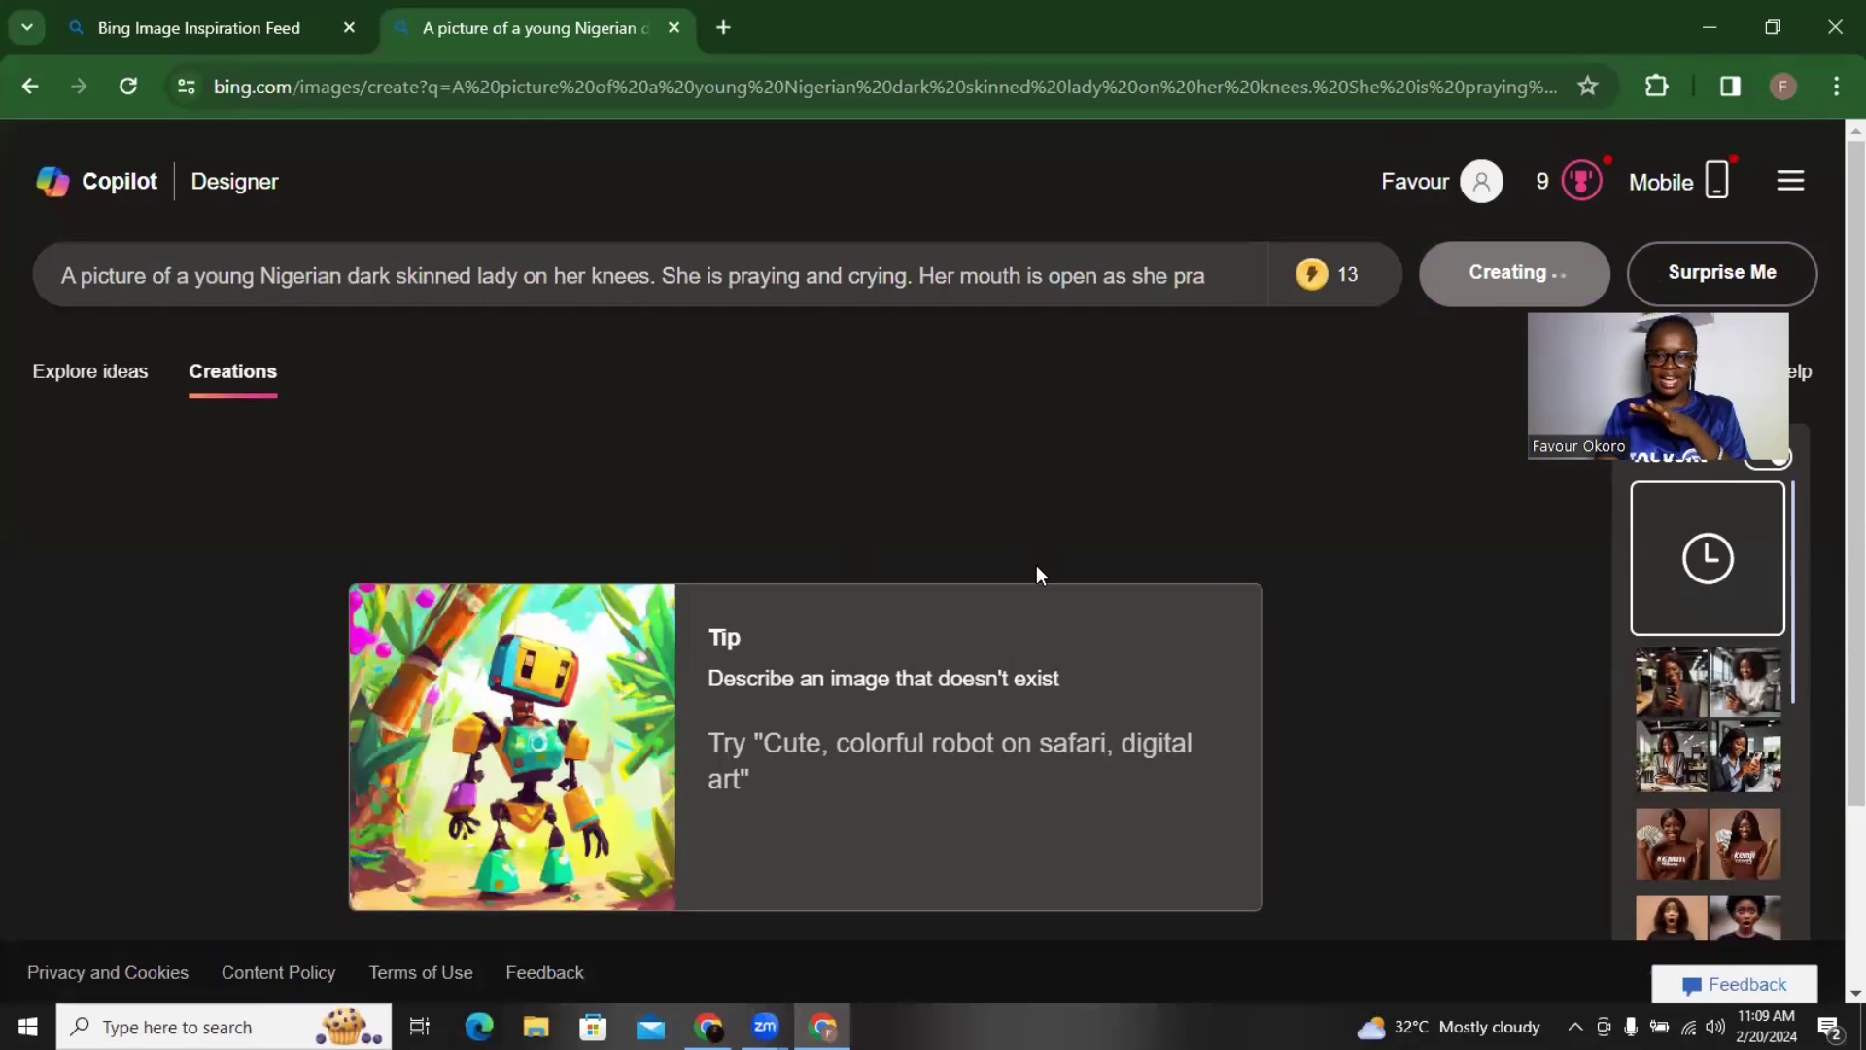
Step: Open the first generated praying-woman image in the full-size viewer
mouse_move(1346, 297)
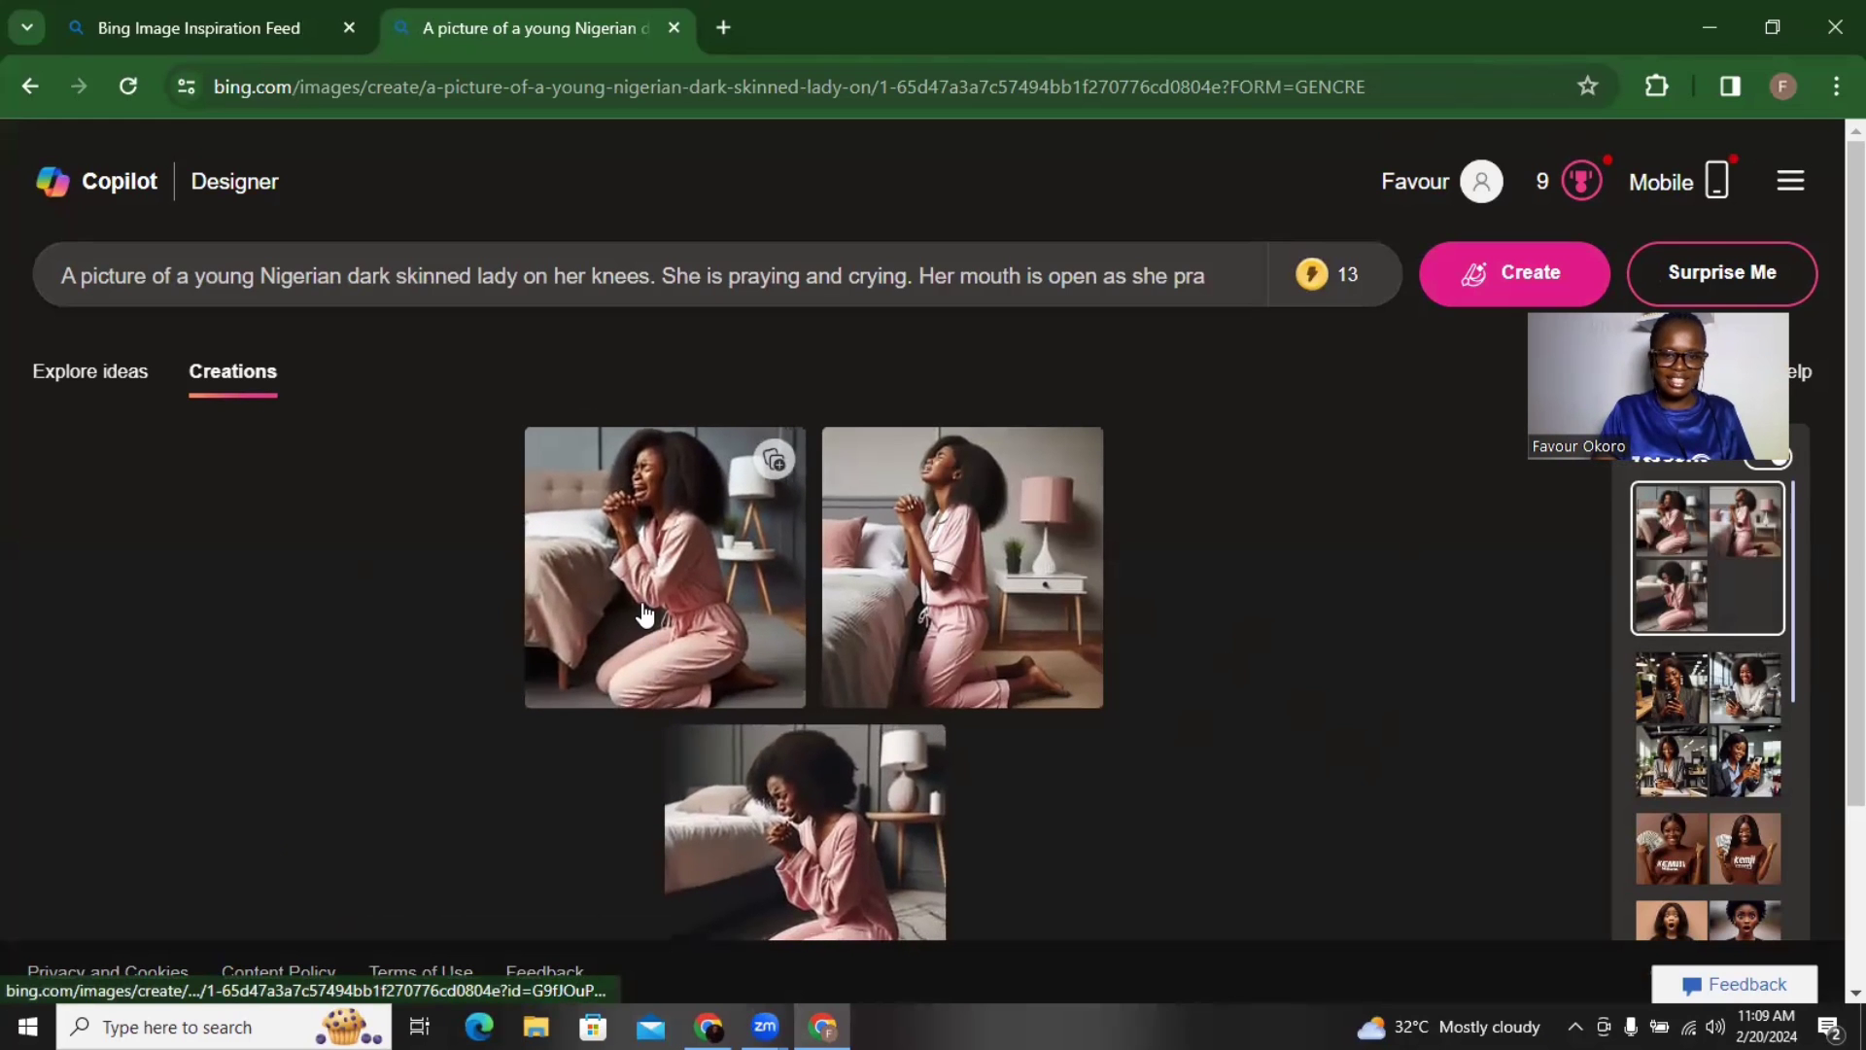
click(696, 582)
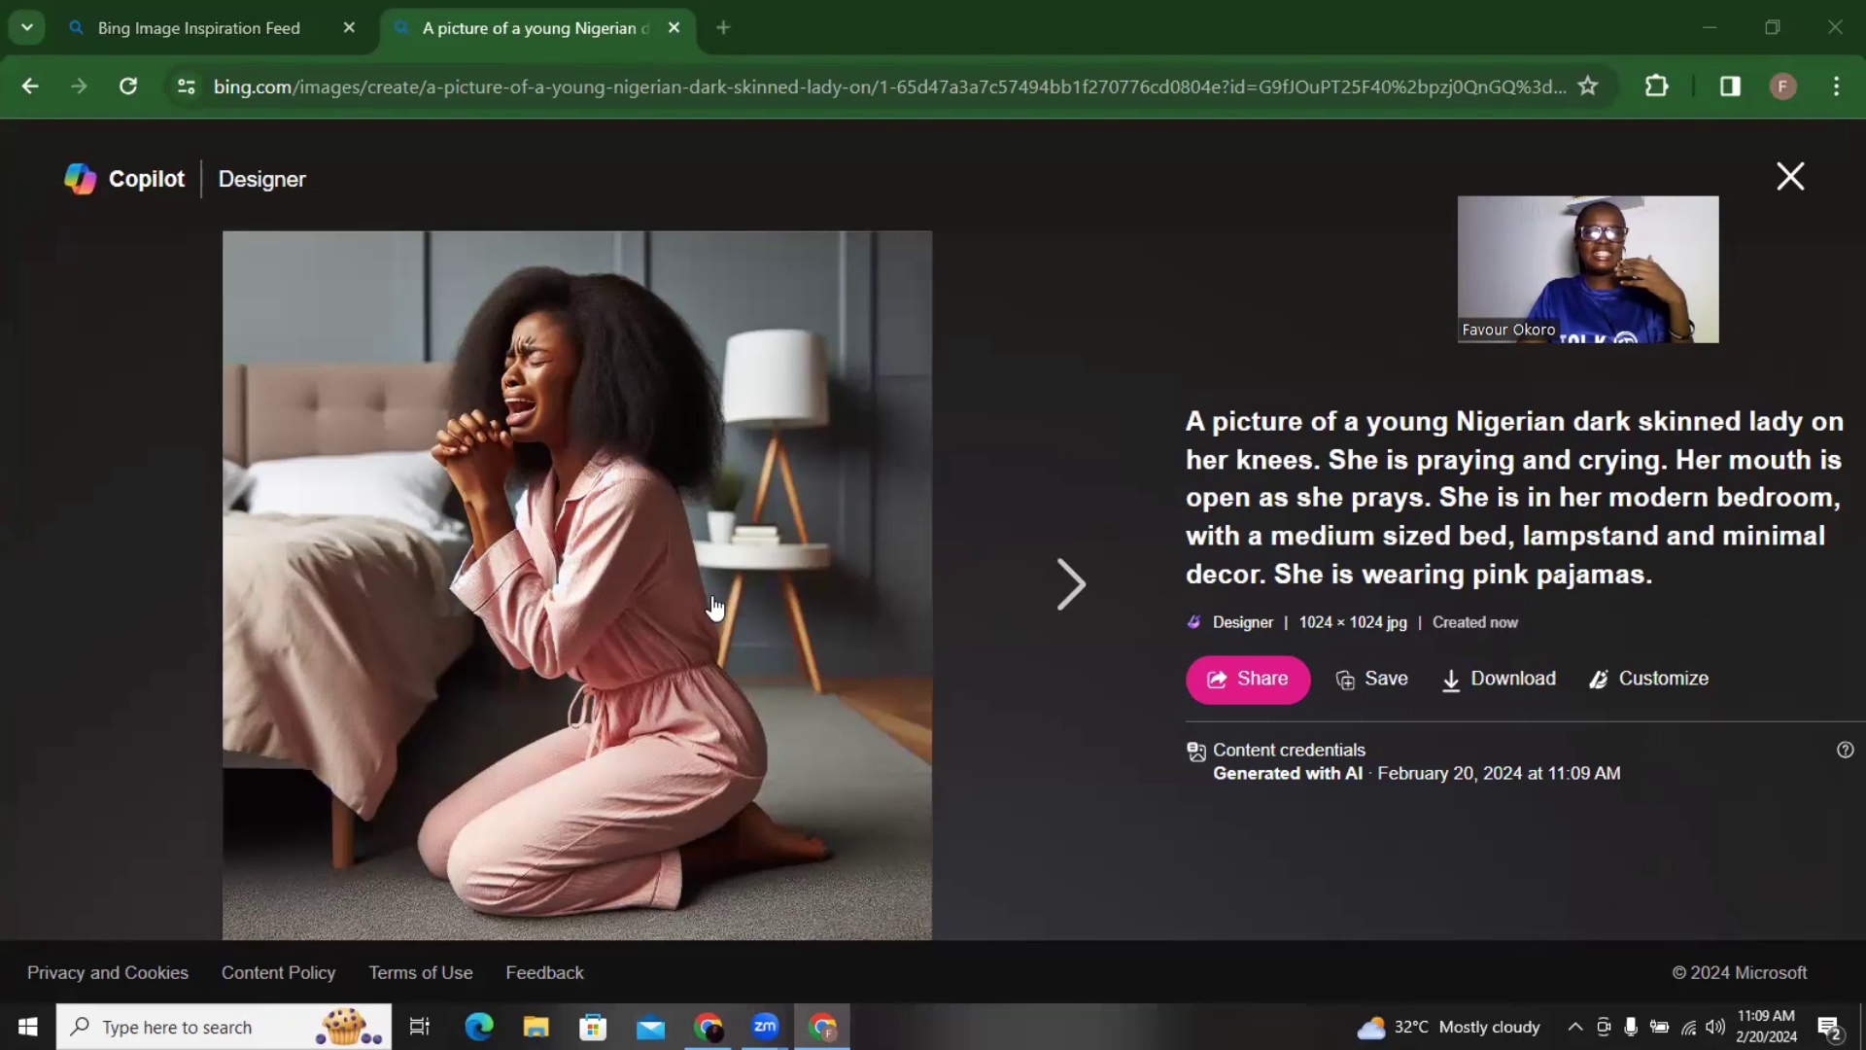
Step: Advance the viewer through the generated images toward the third one
click(1047, 598)
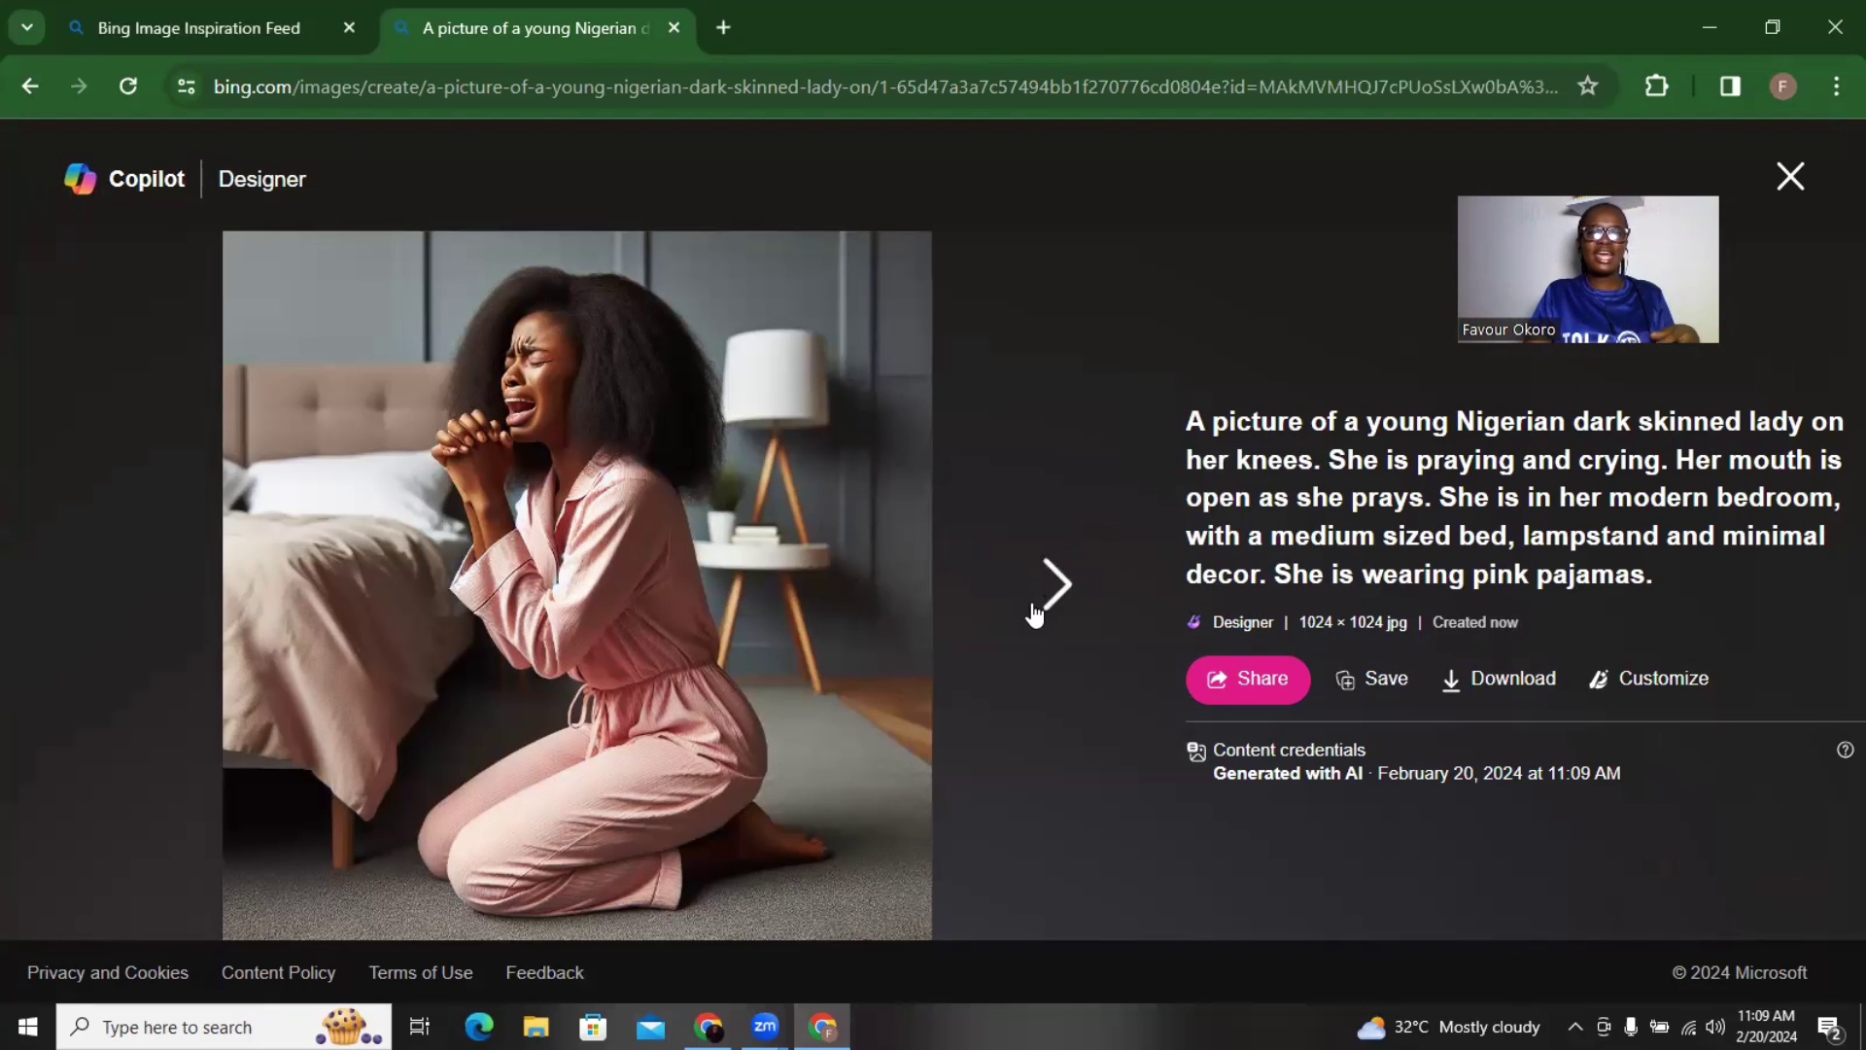
click(1077, 591)
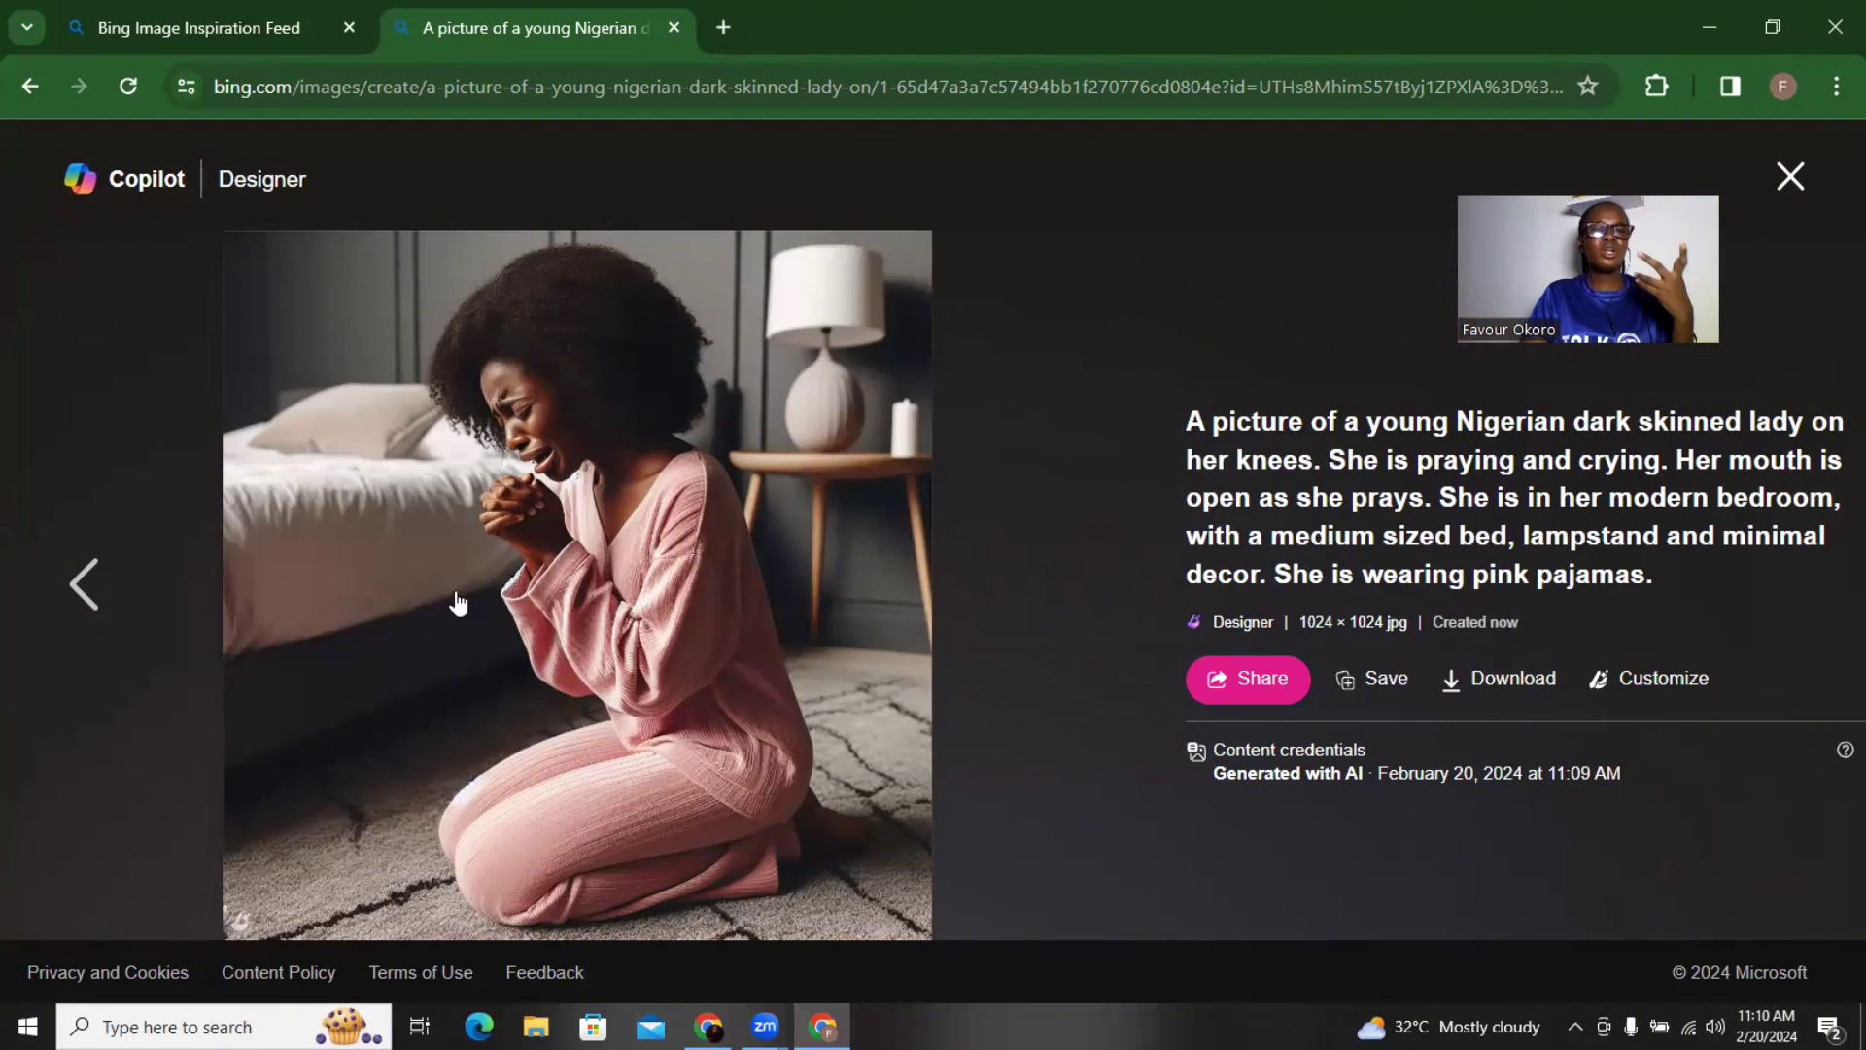
Step: Save the displayed praying-woman image to Downloads with Save image as
right_click(581, 569)
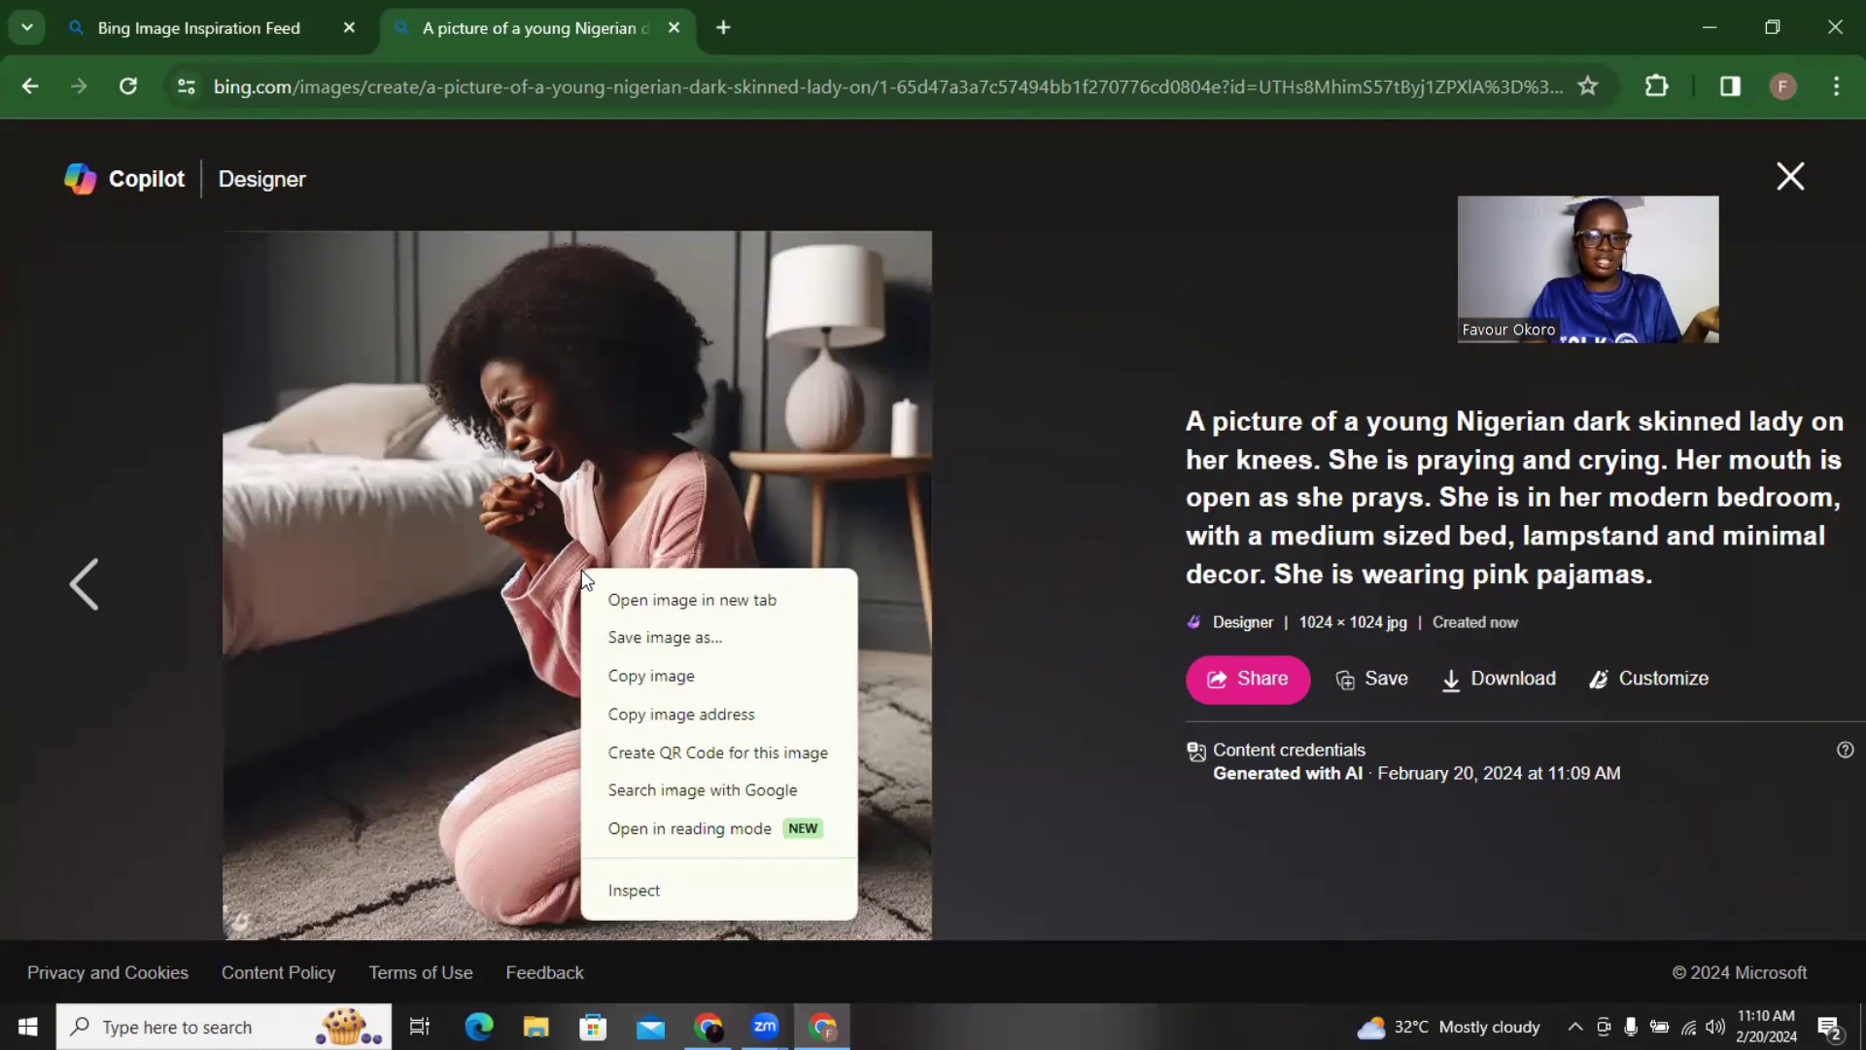
click(634, 649)
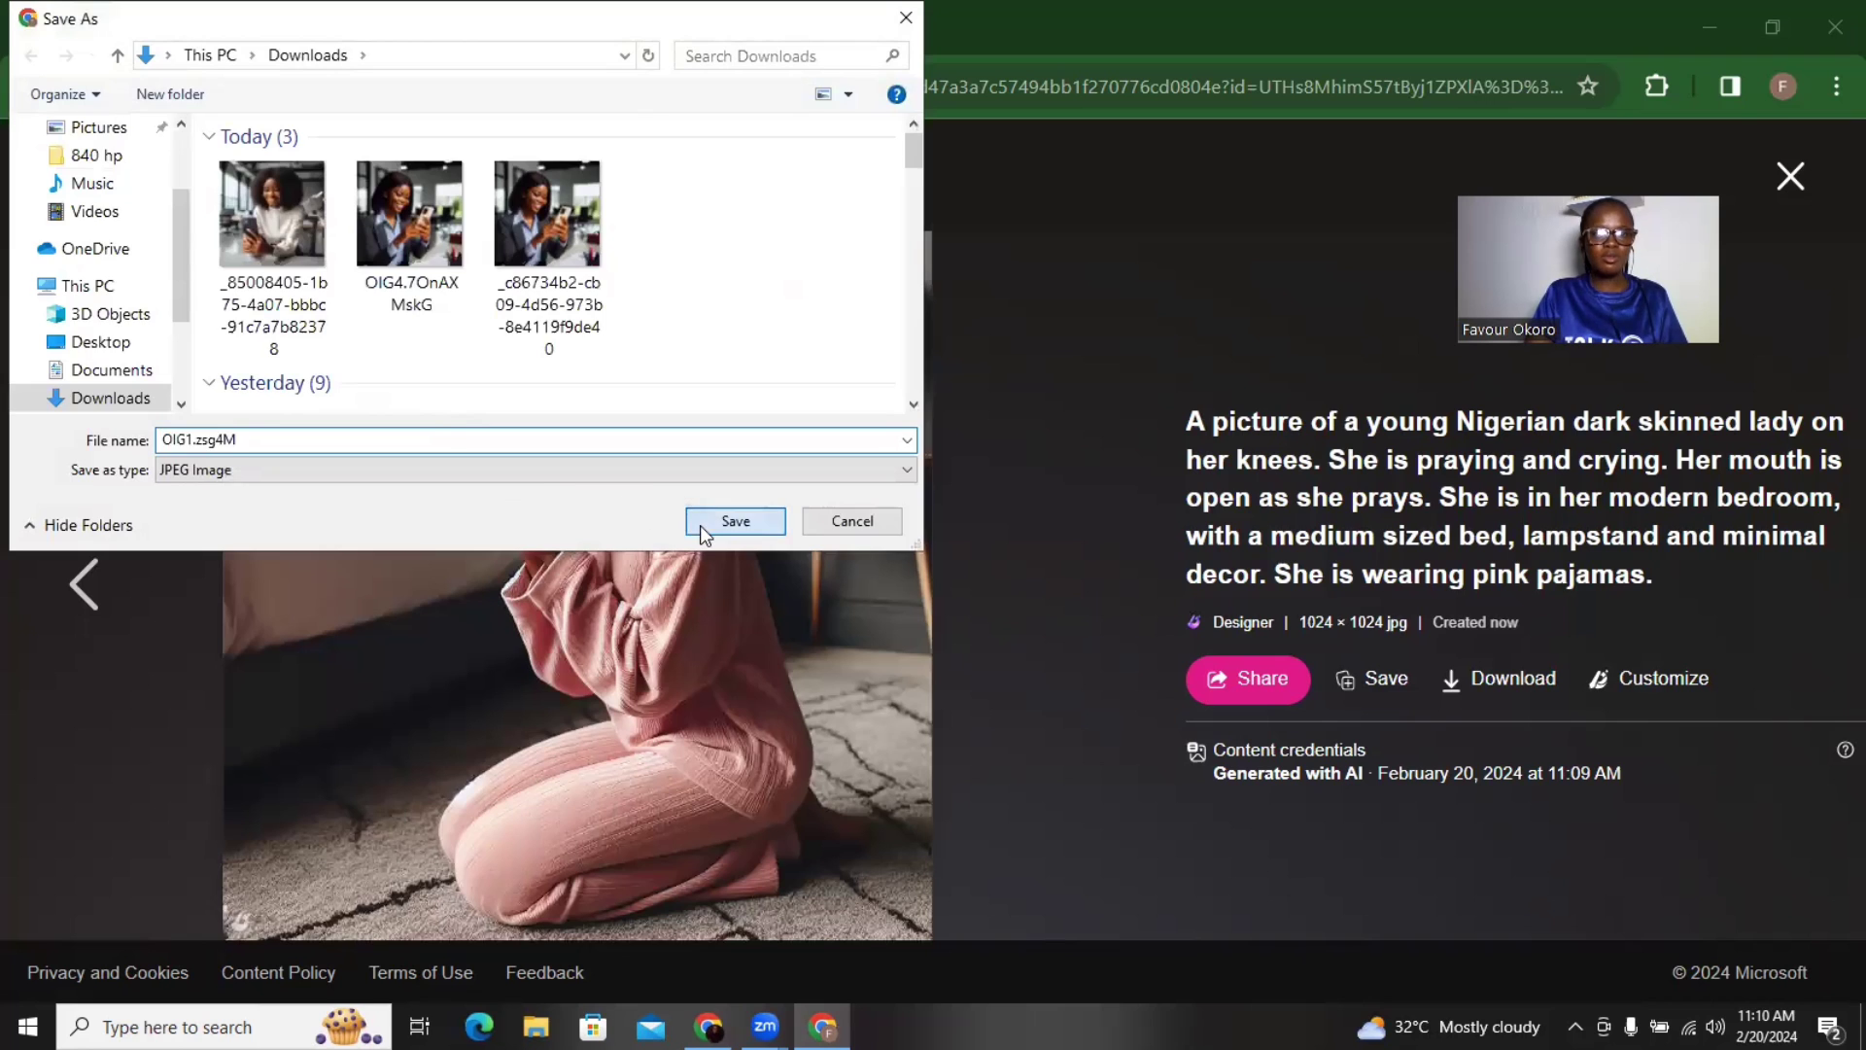
click(702, 524)
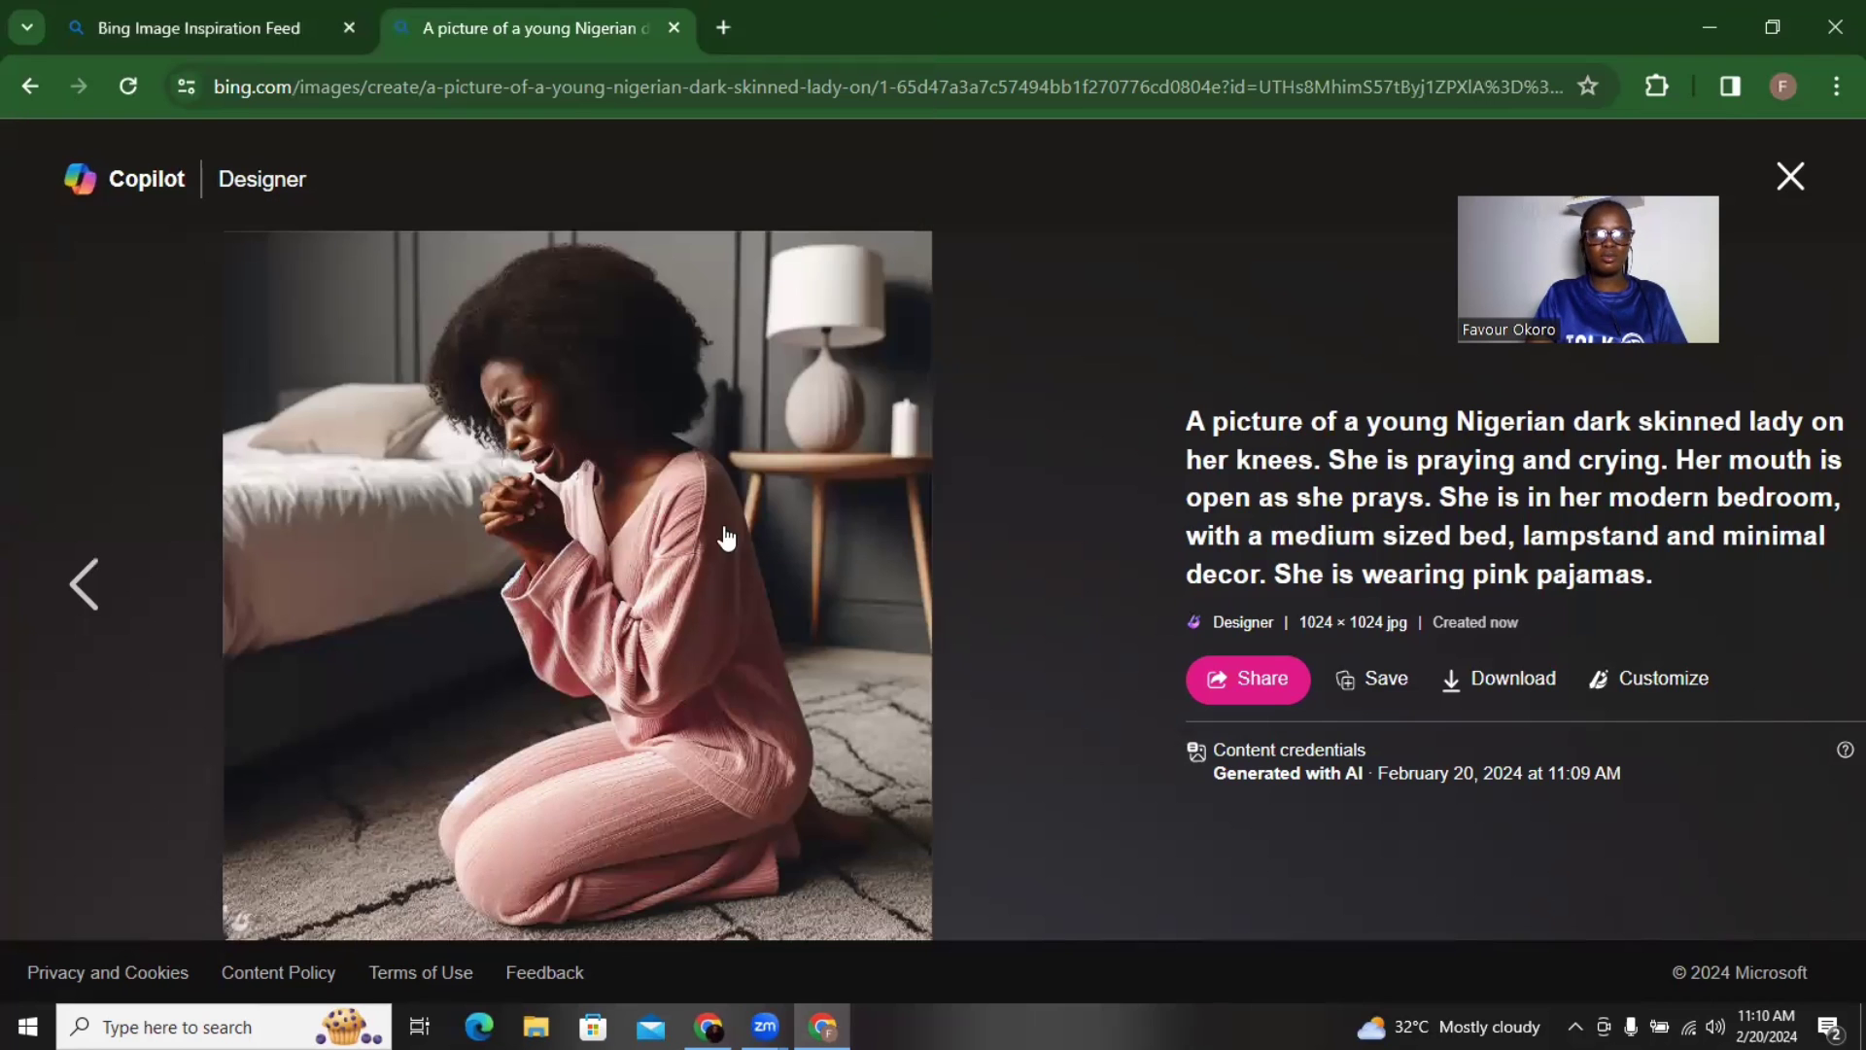
Step: Download the remaining images with the Download button, then close the viewer
click(1482, 685)
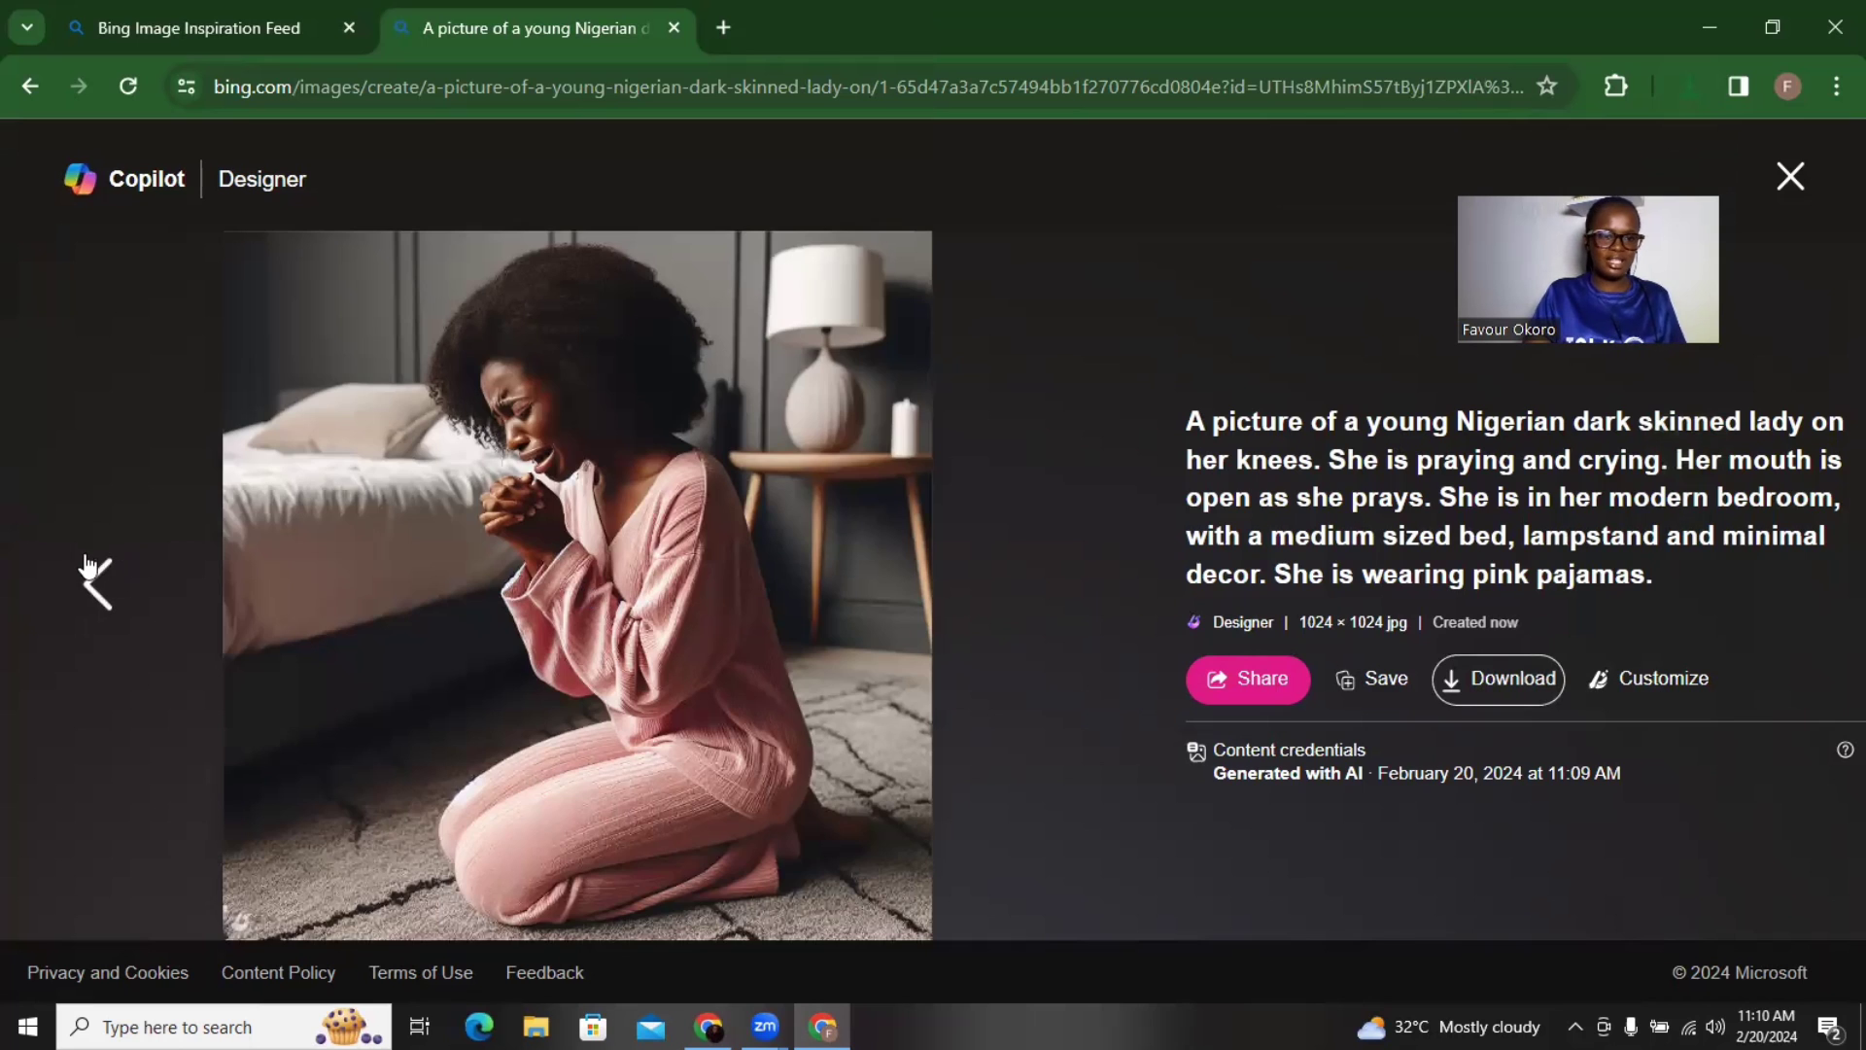
click(85, 583)
click(1487, 686)
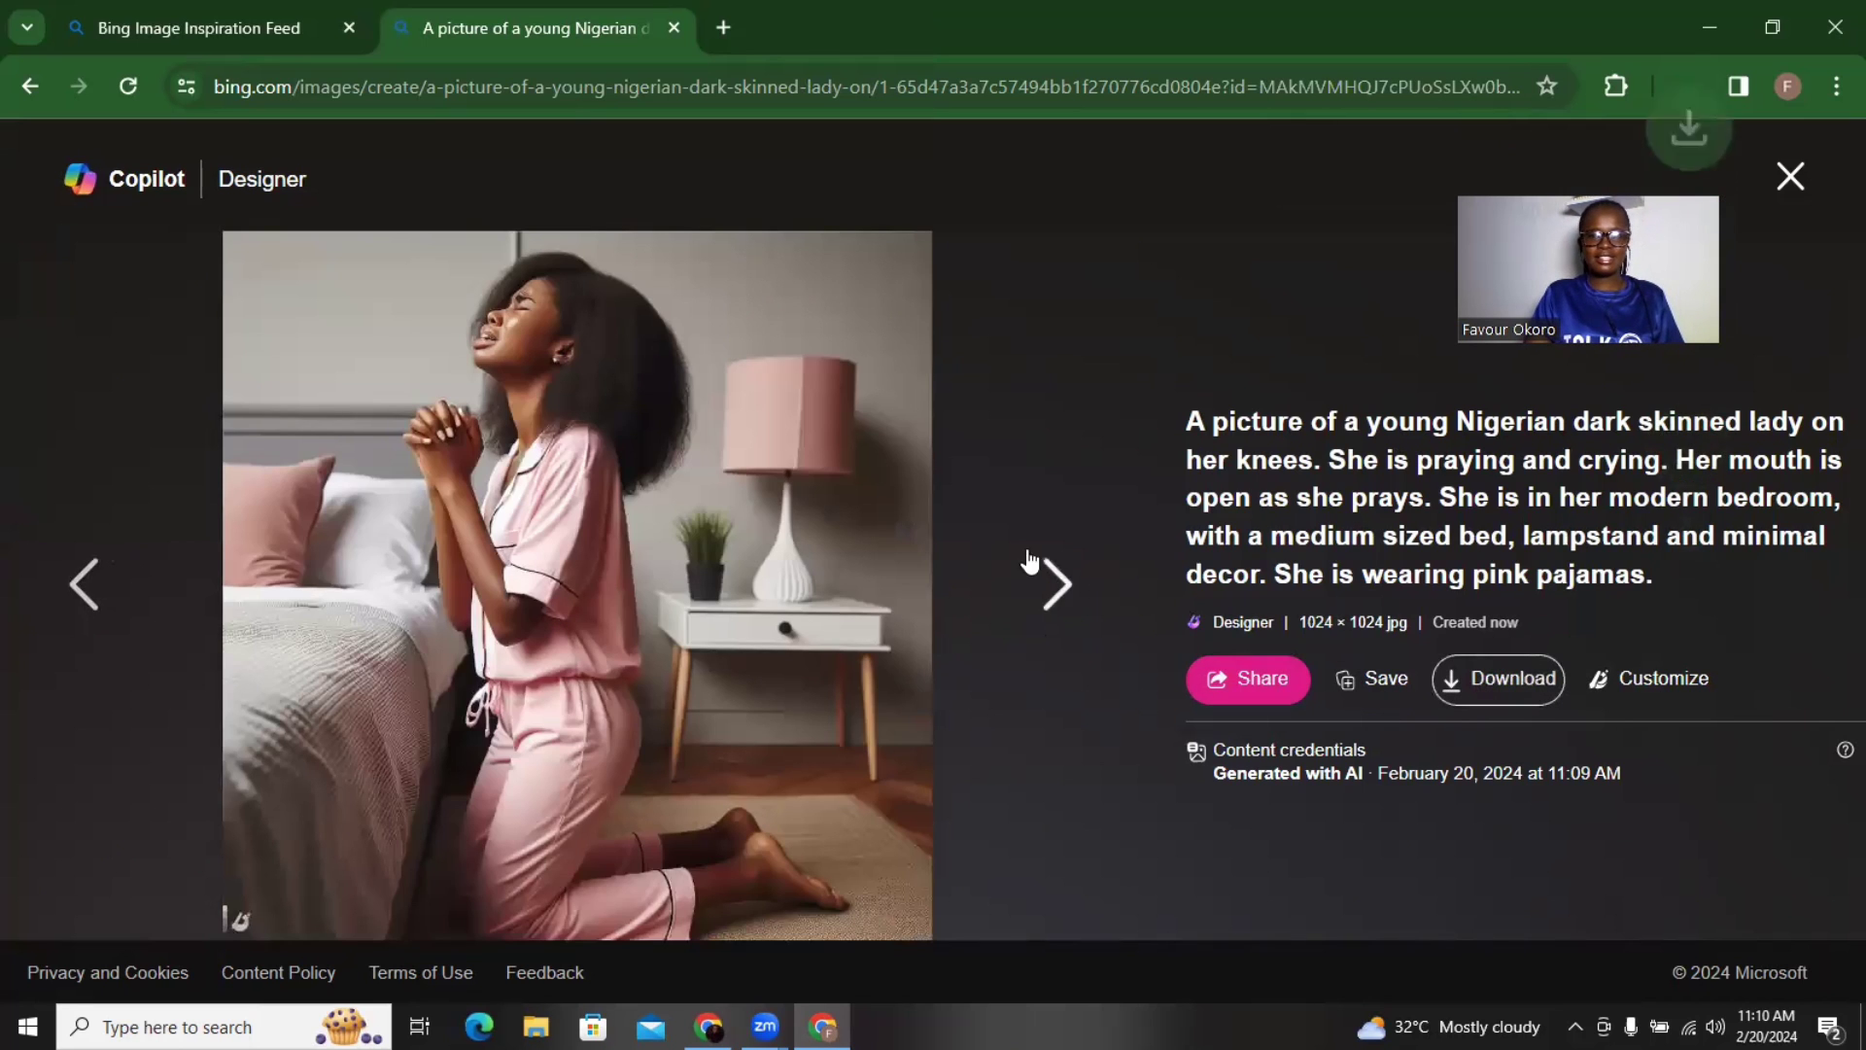
click(87, 583)
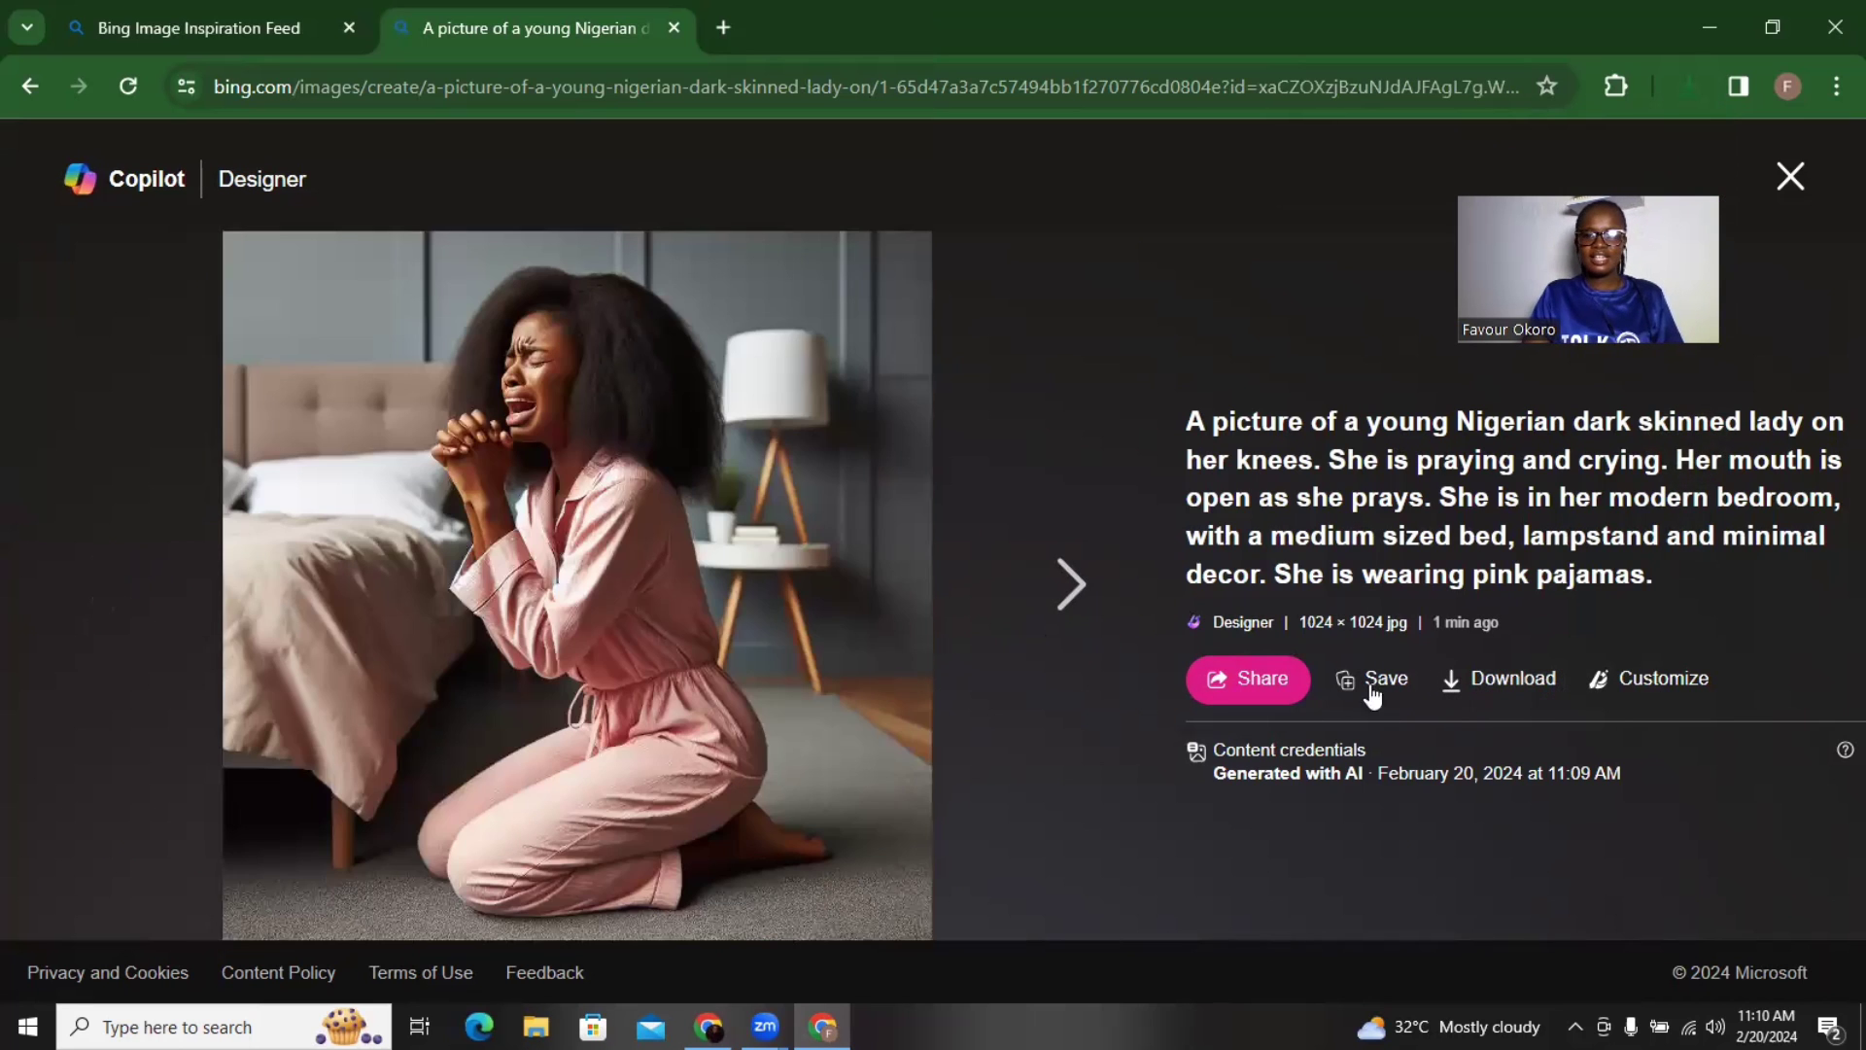
click(1484, 678)
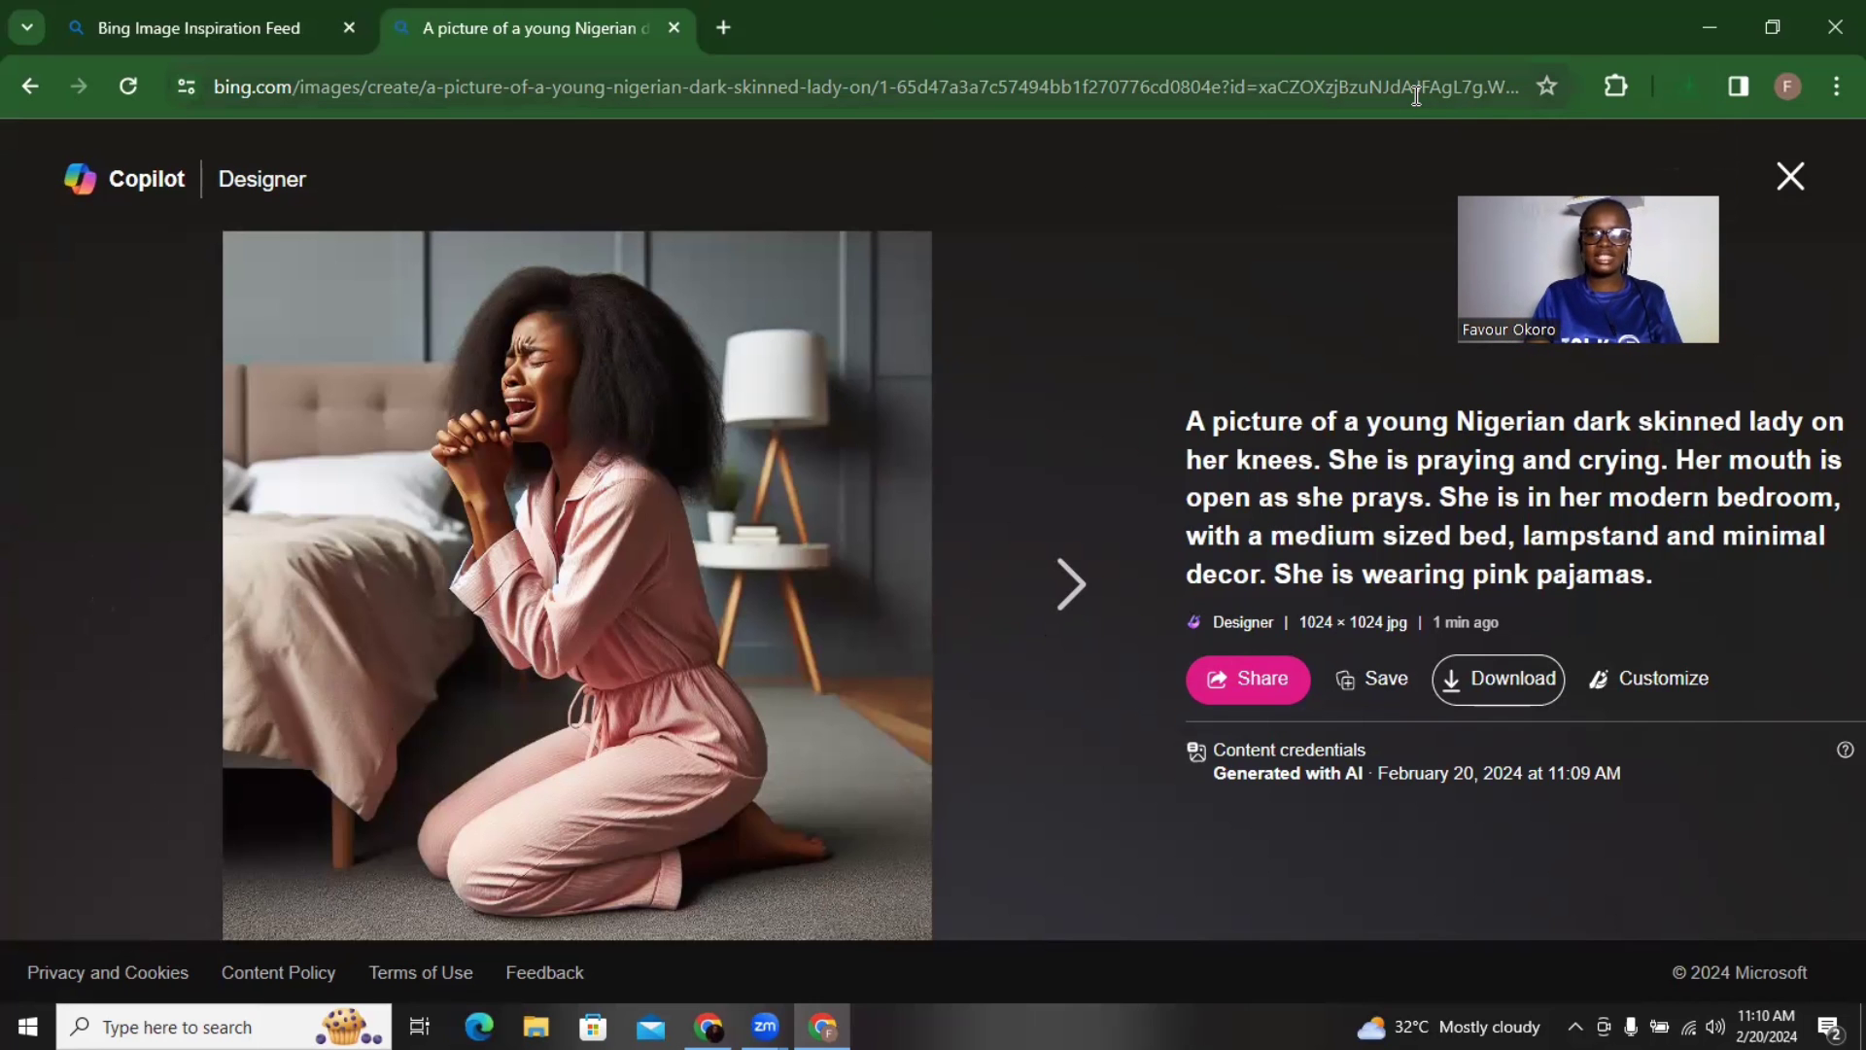
key(Escape)
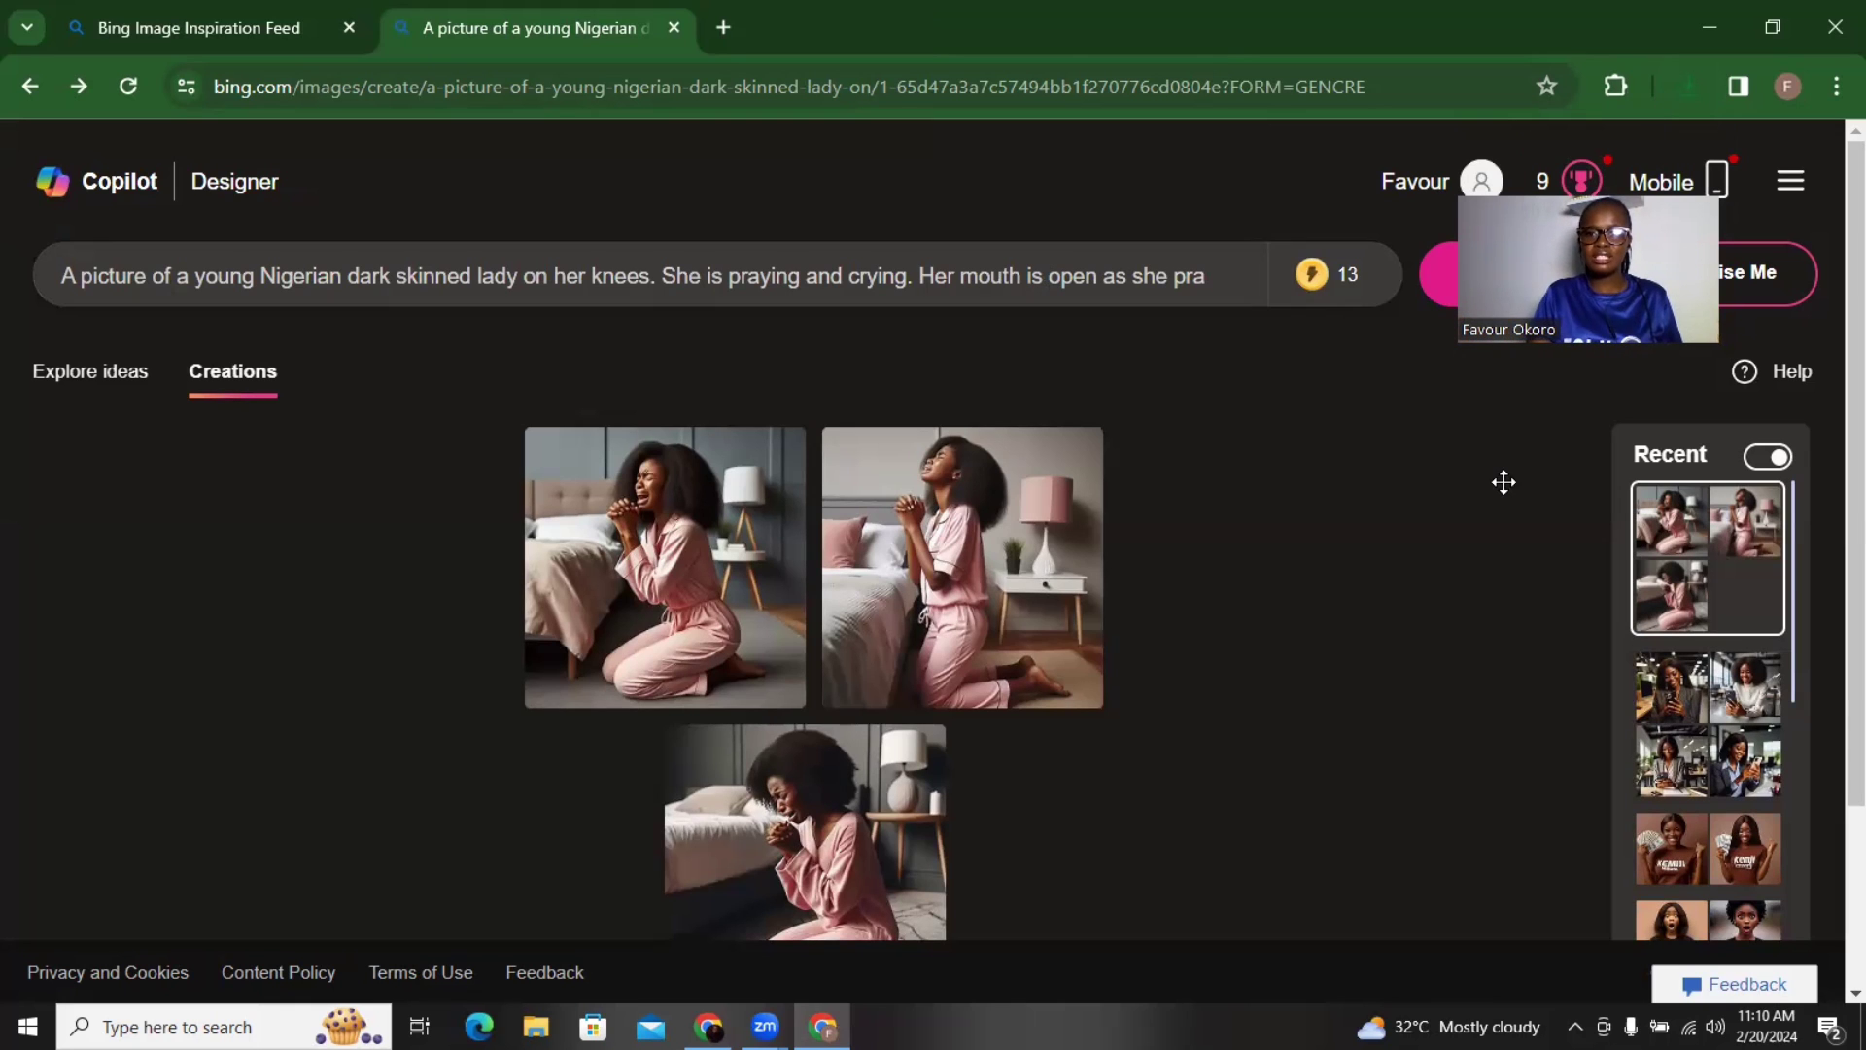
click(1726, 220)
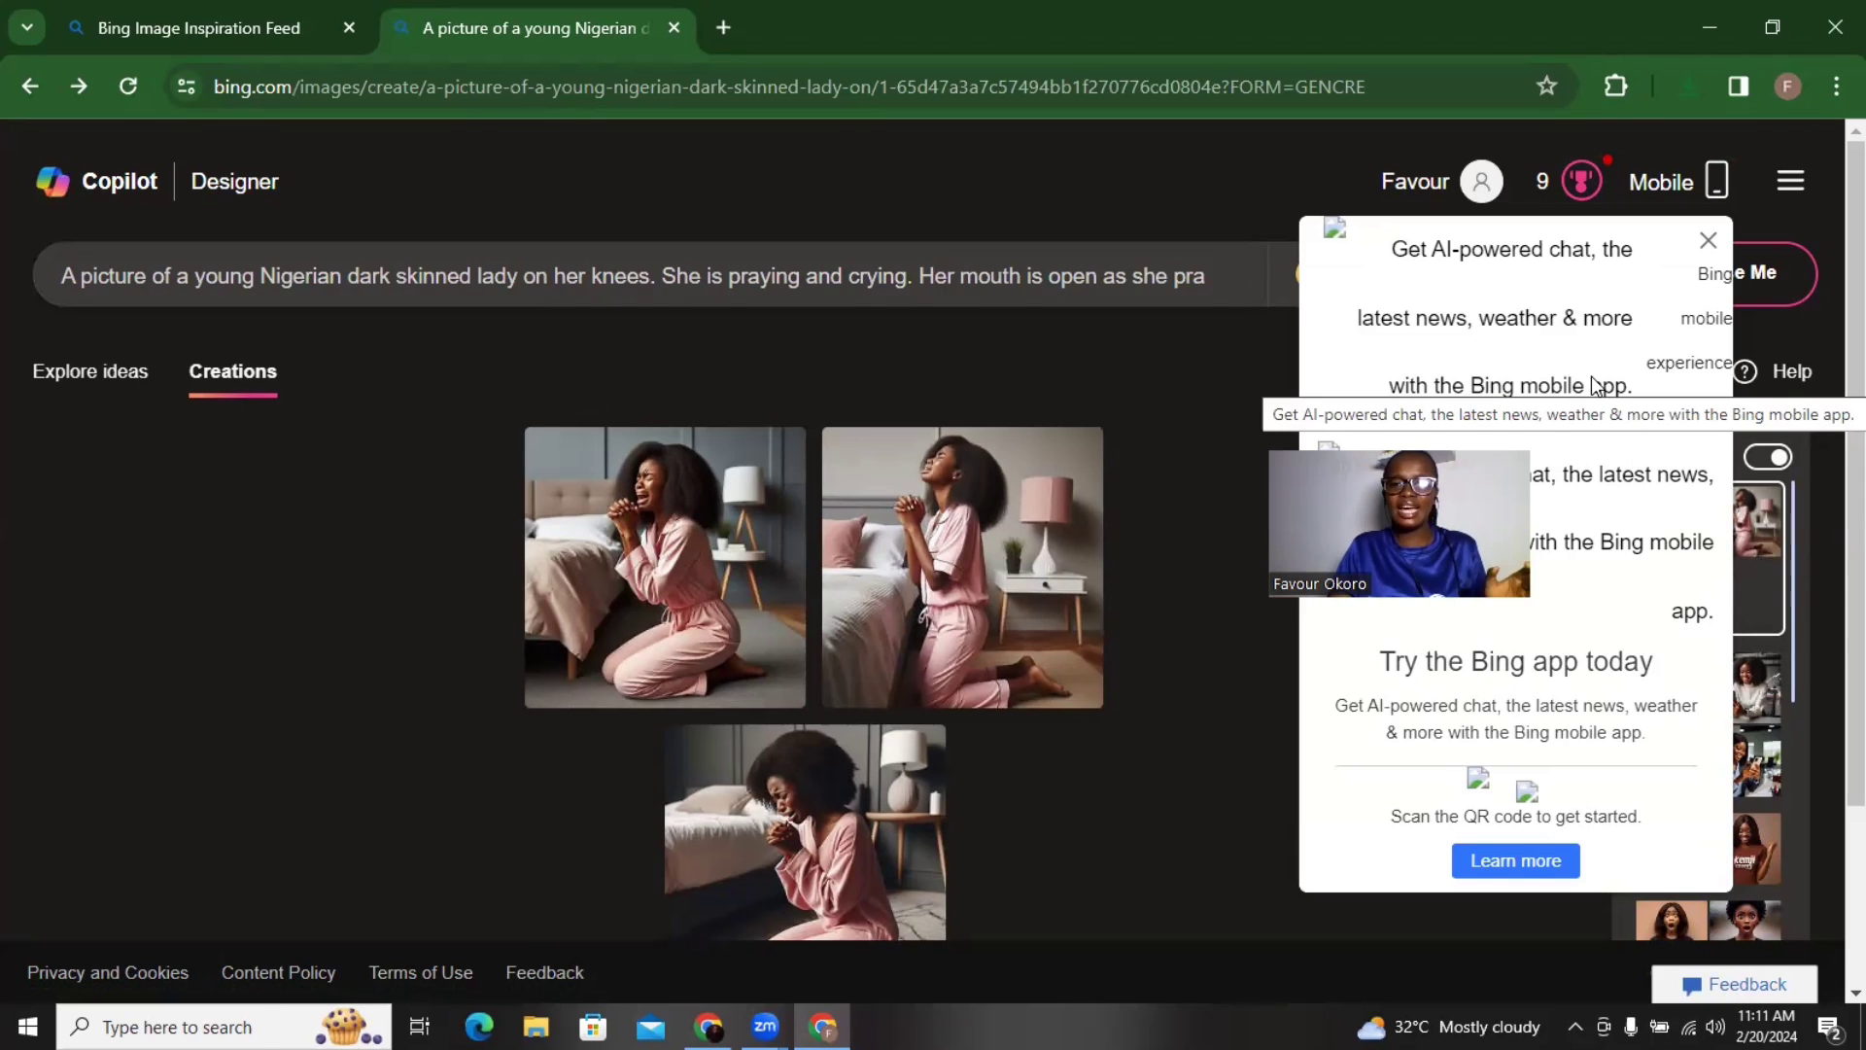
click(1707, 241)
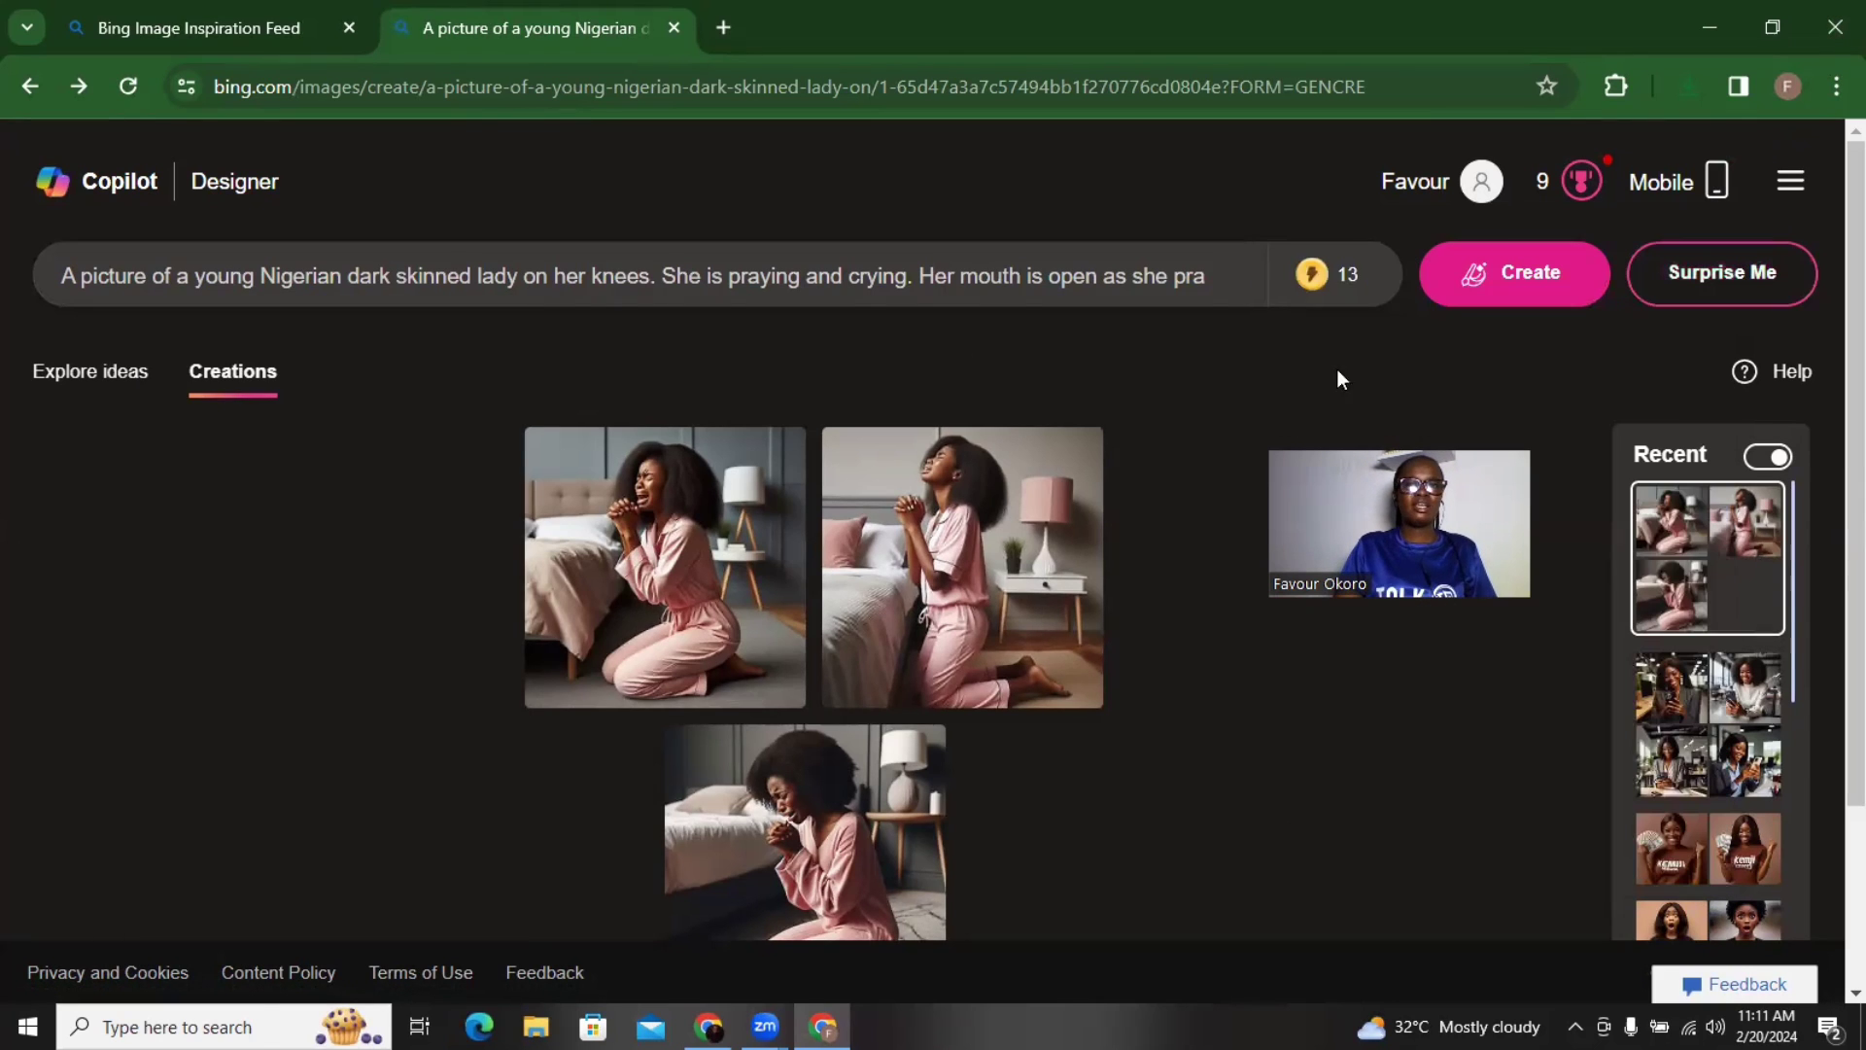
Step: Replace the prompt: excited bald light-skinned man in black KEMJII MEDIA t-shirt holding his mouse
triple_click(1155, 274)
key(BackSpace)
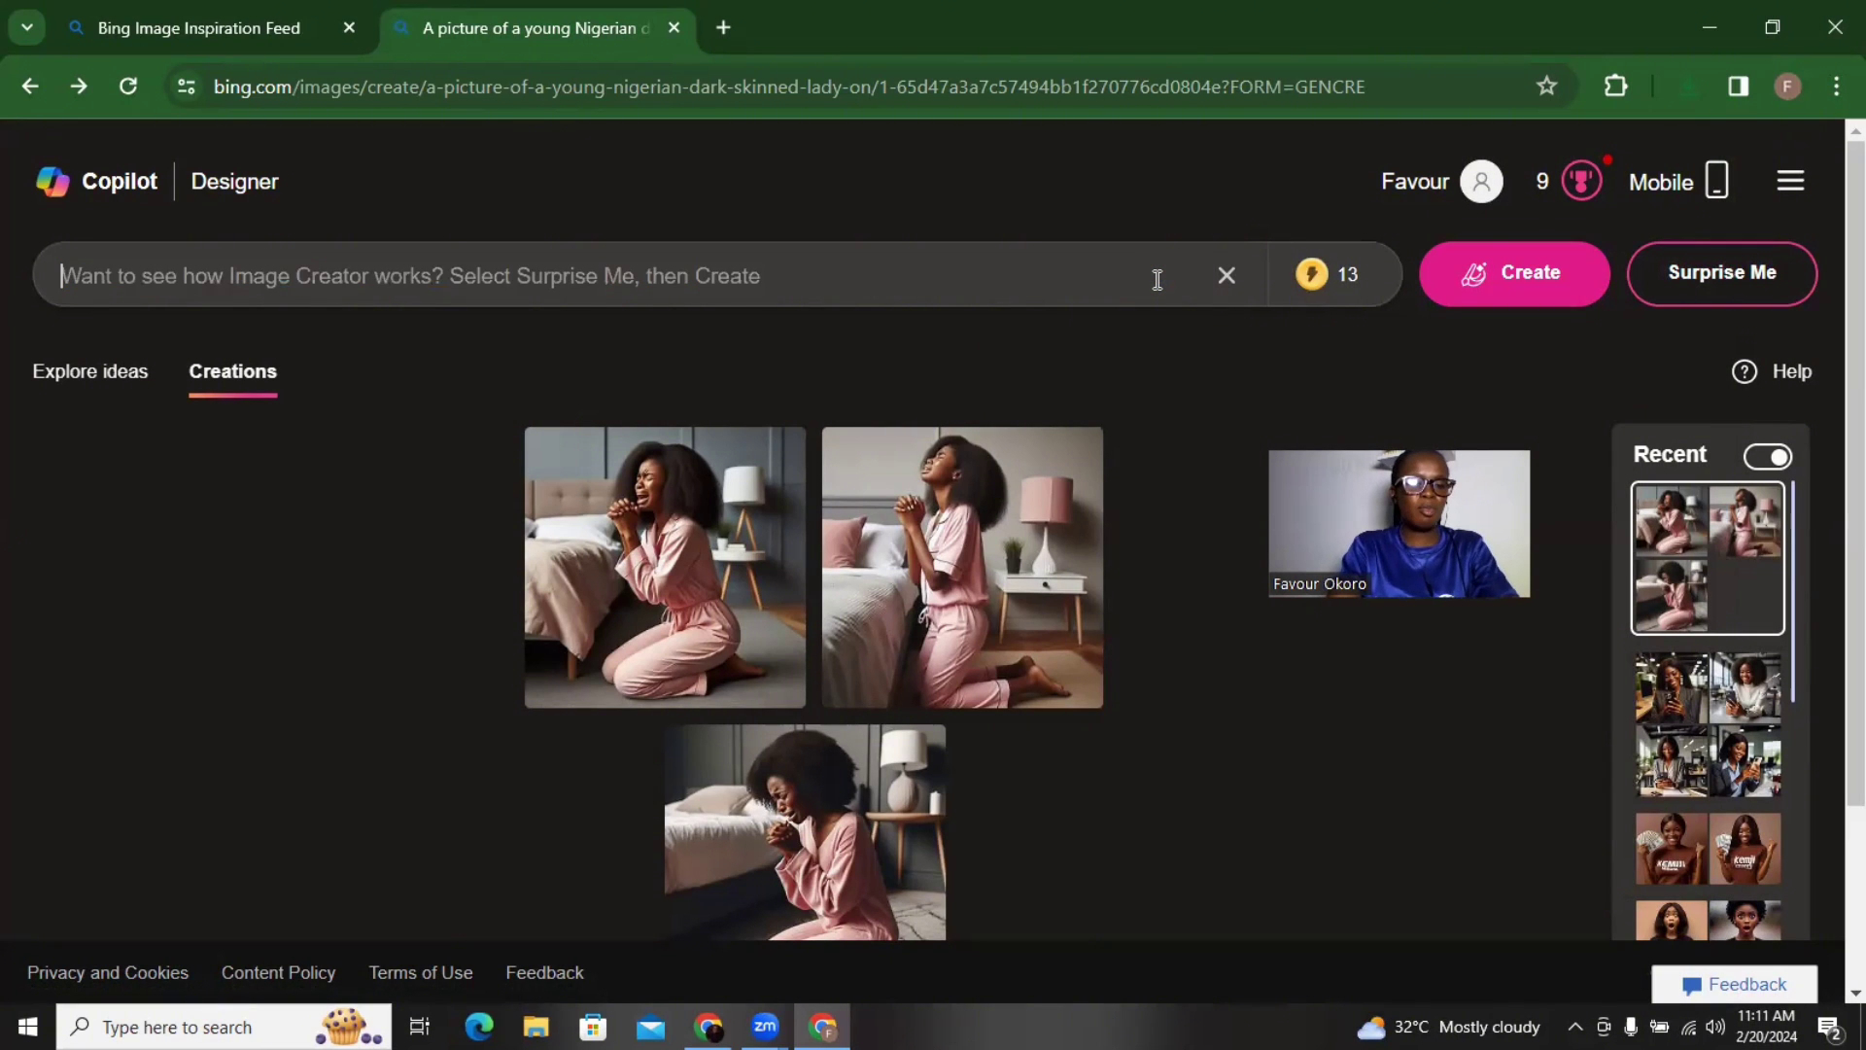
text(A man in his fifties)
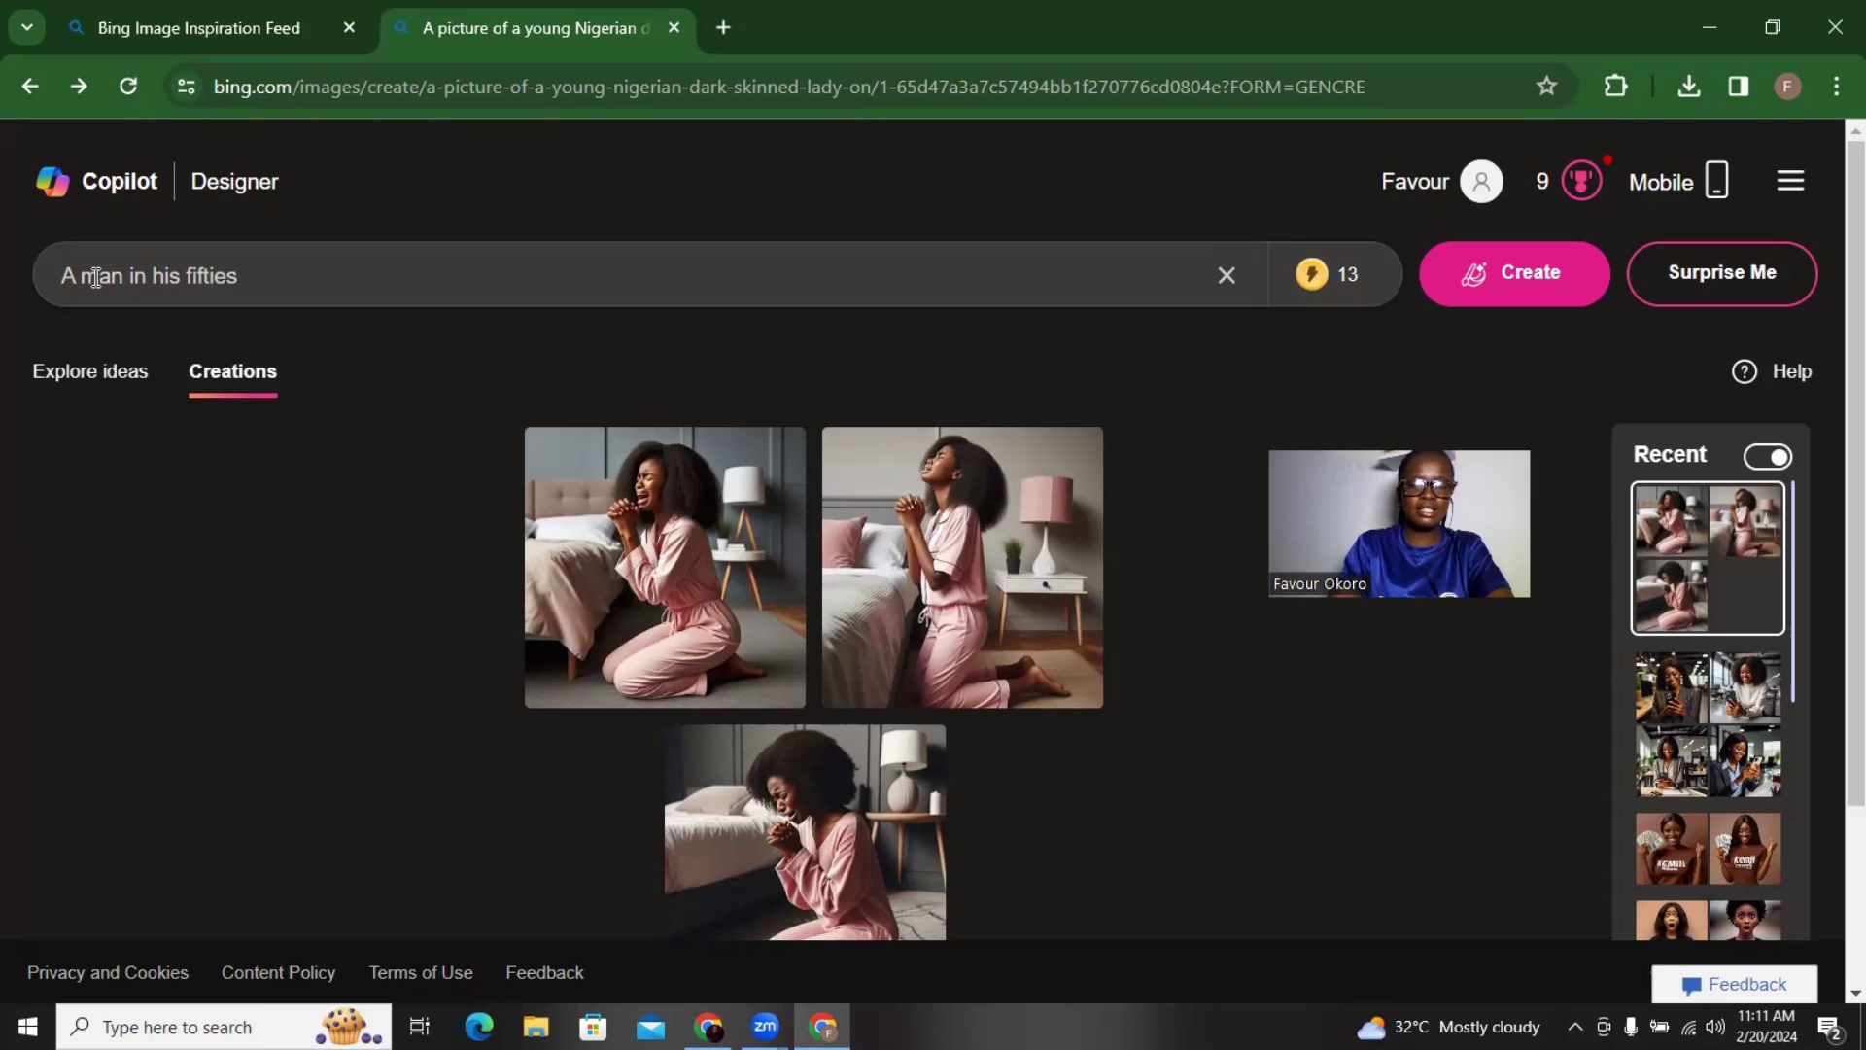
text(light sk)
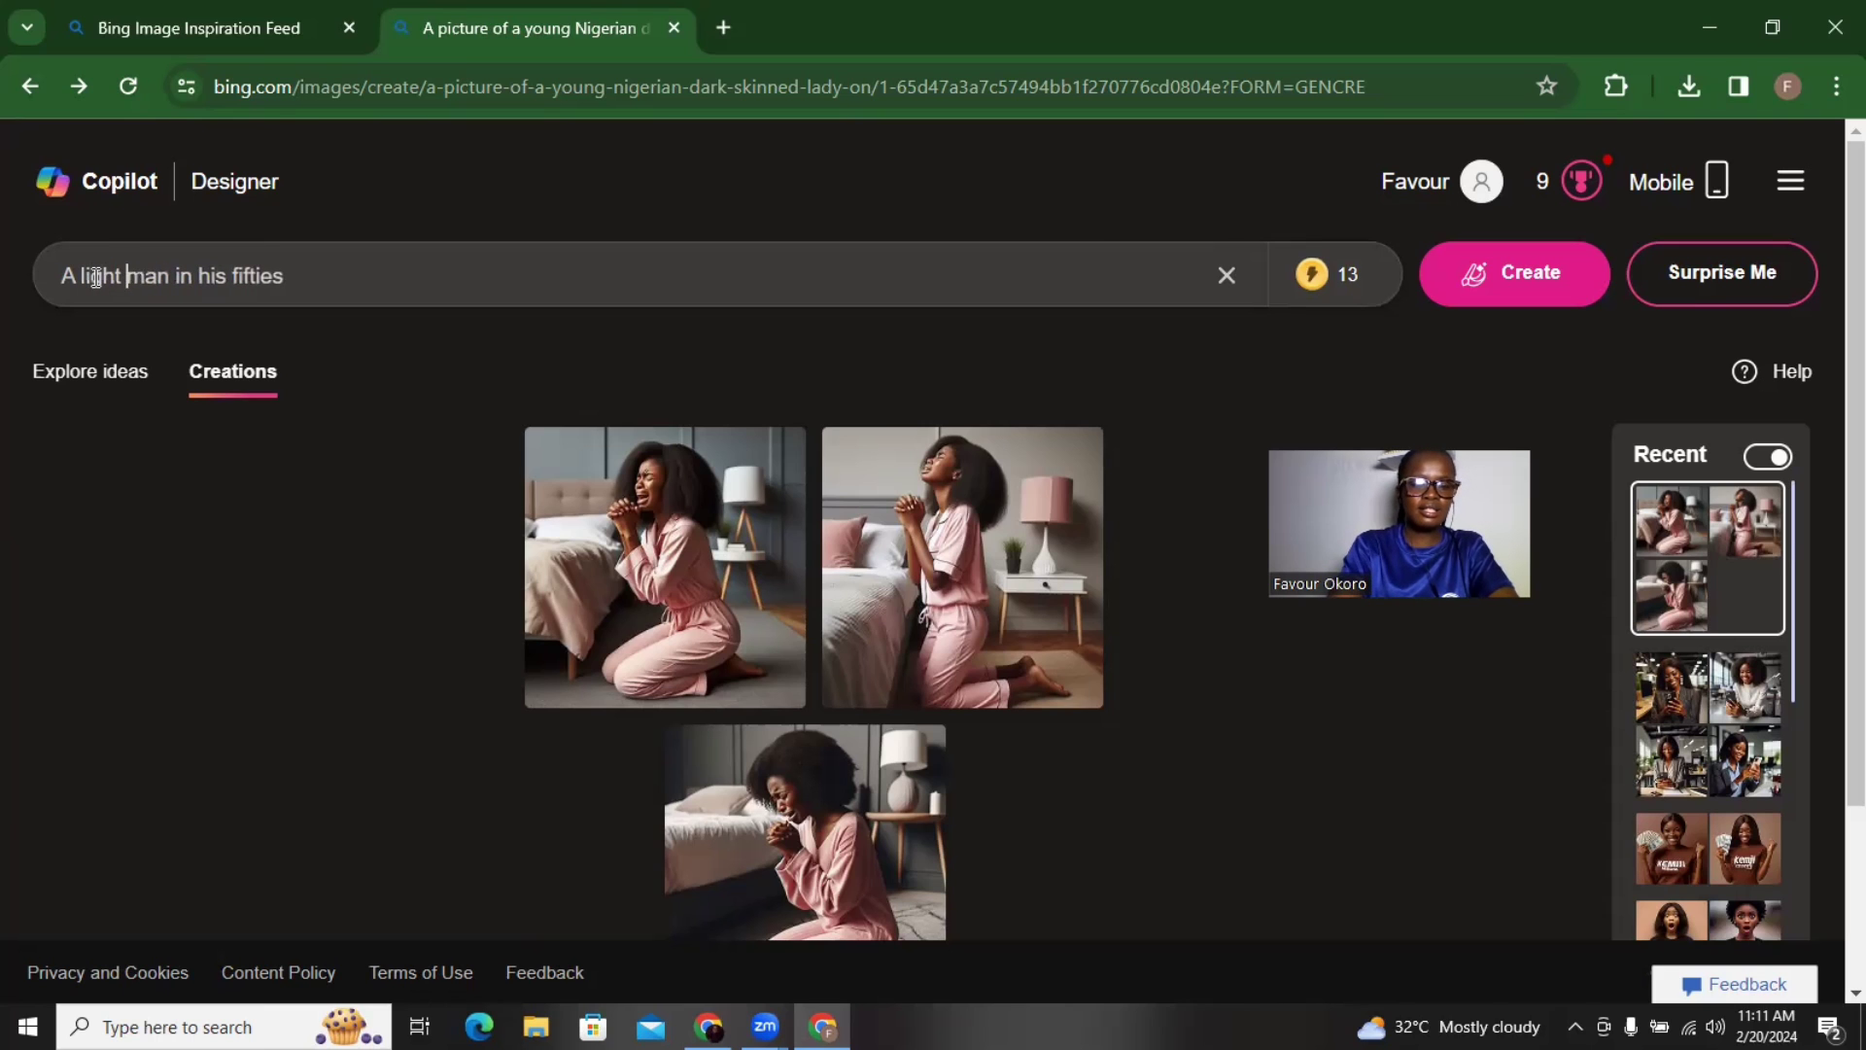
text(inned)
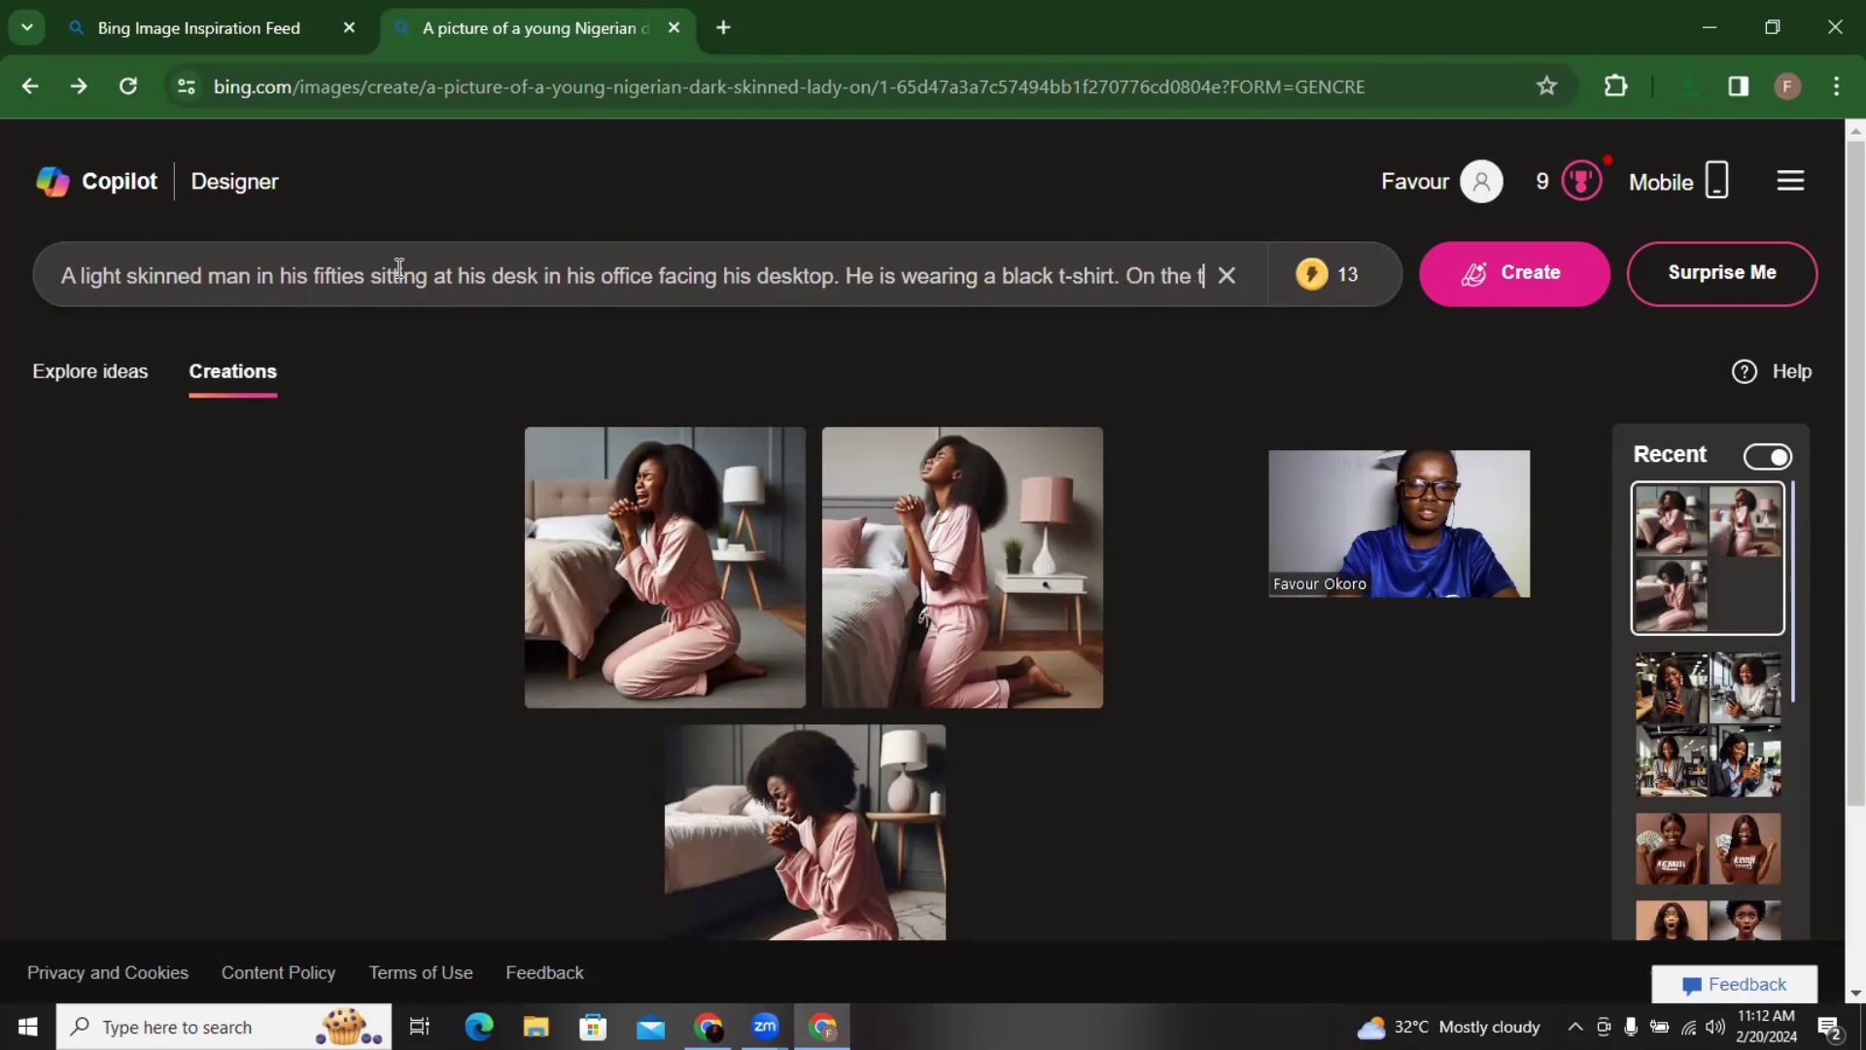
text(-shir)
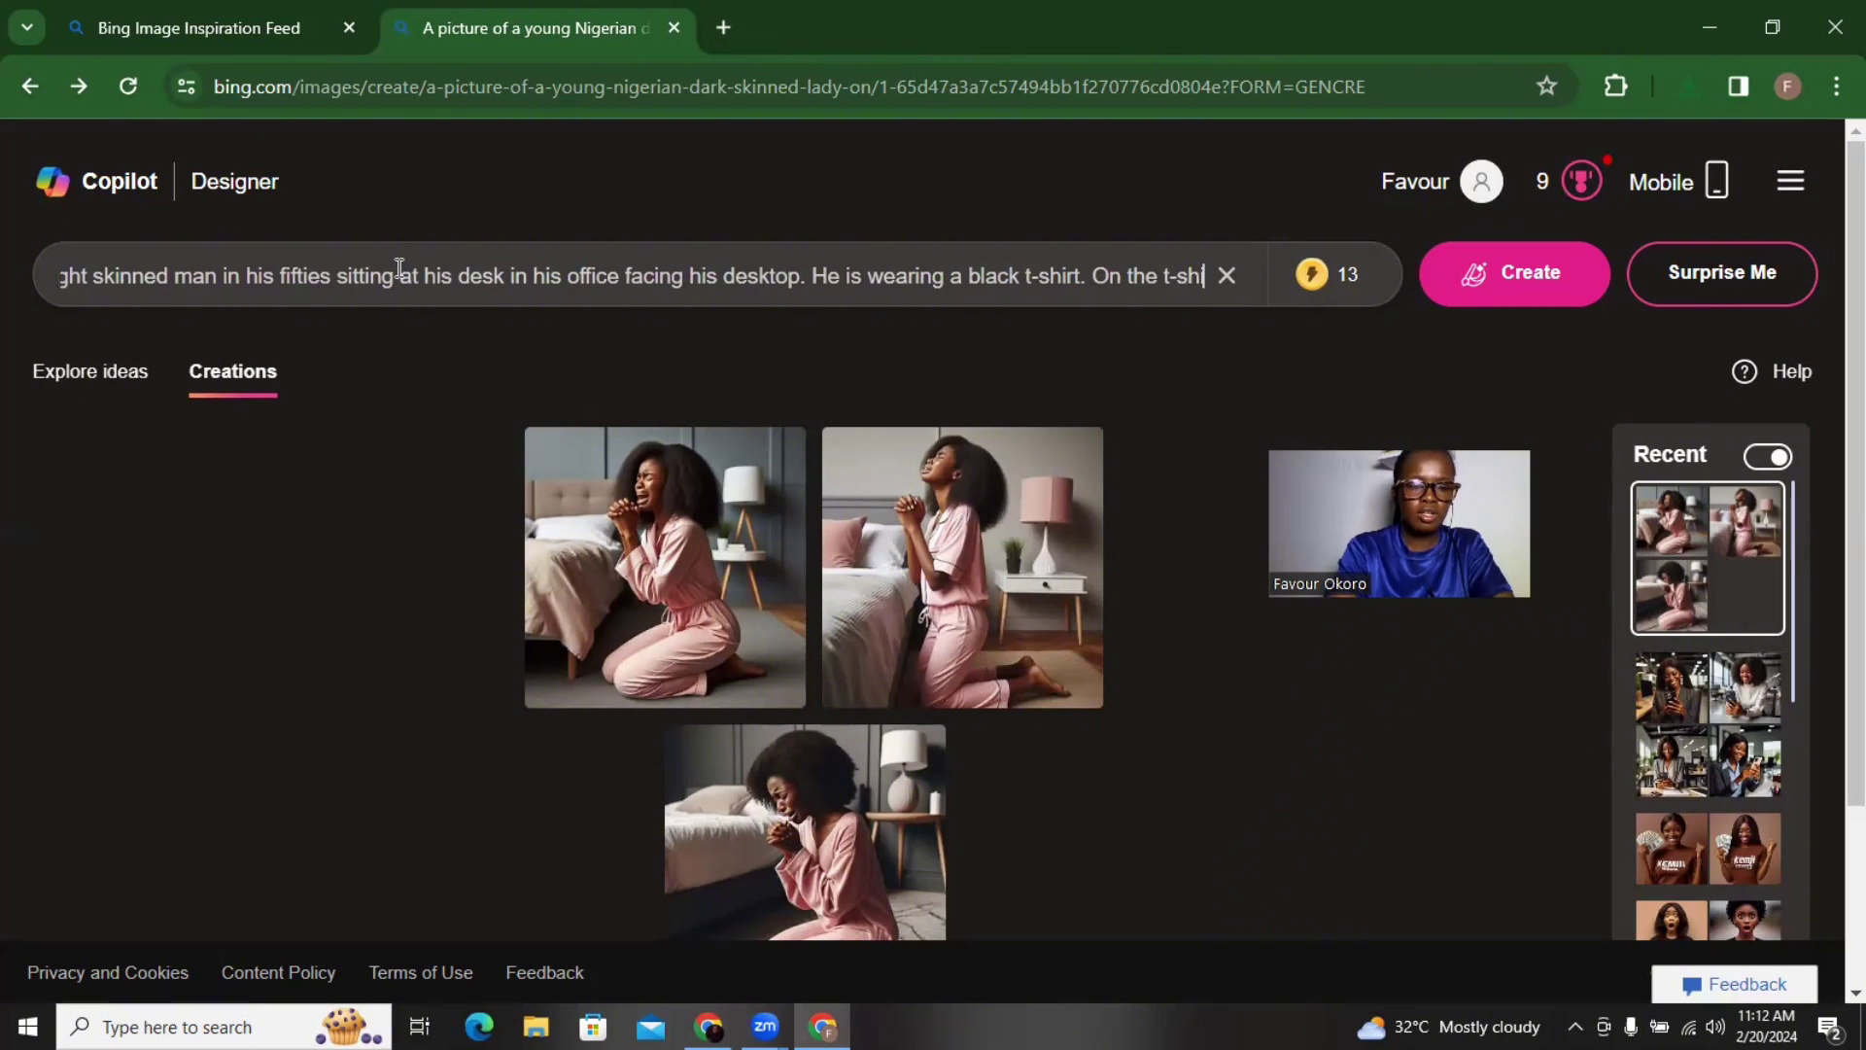
text(t, ther)
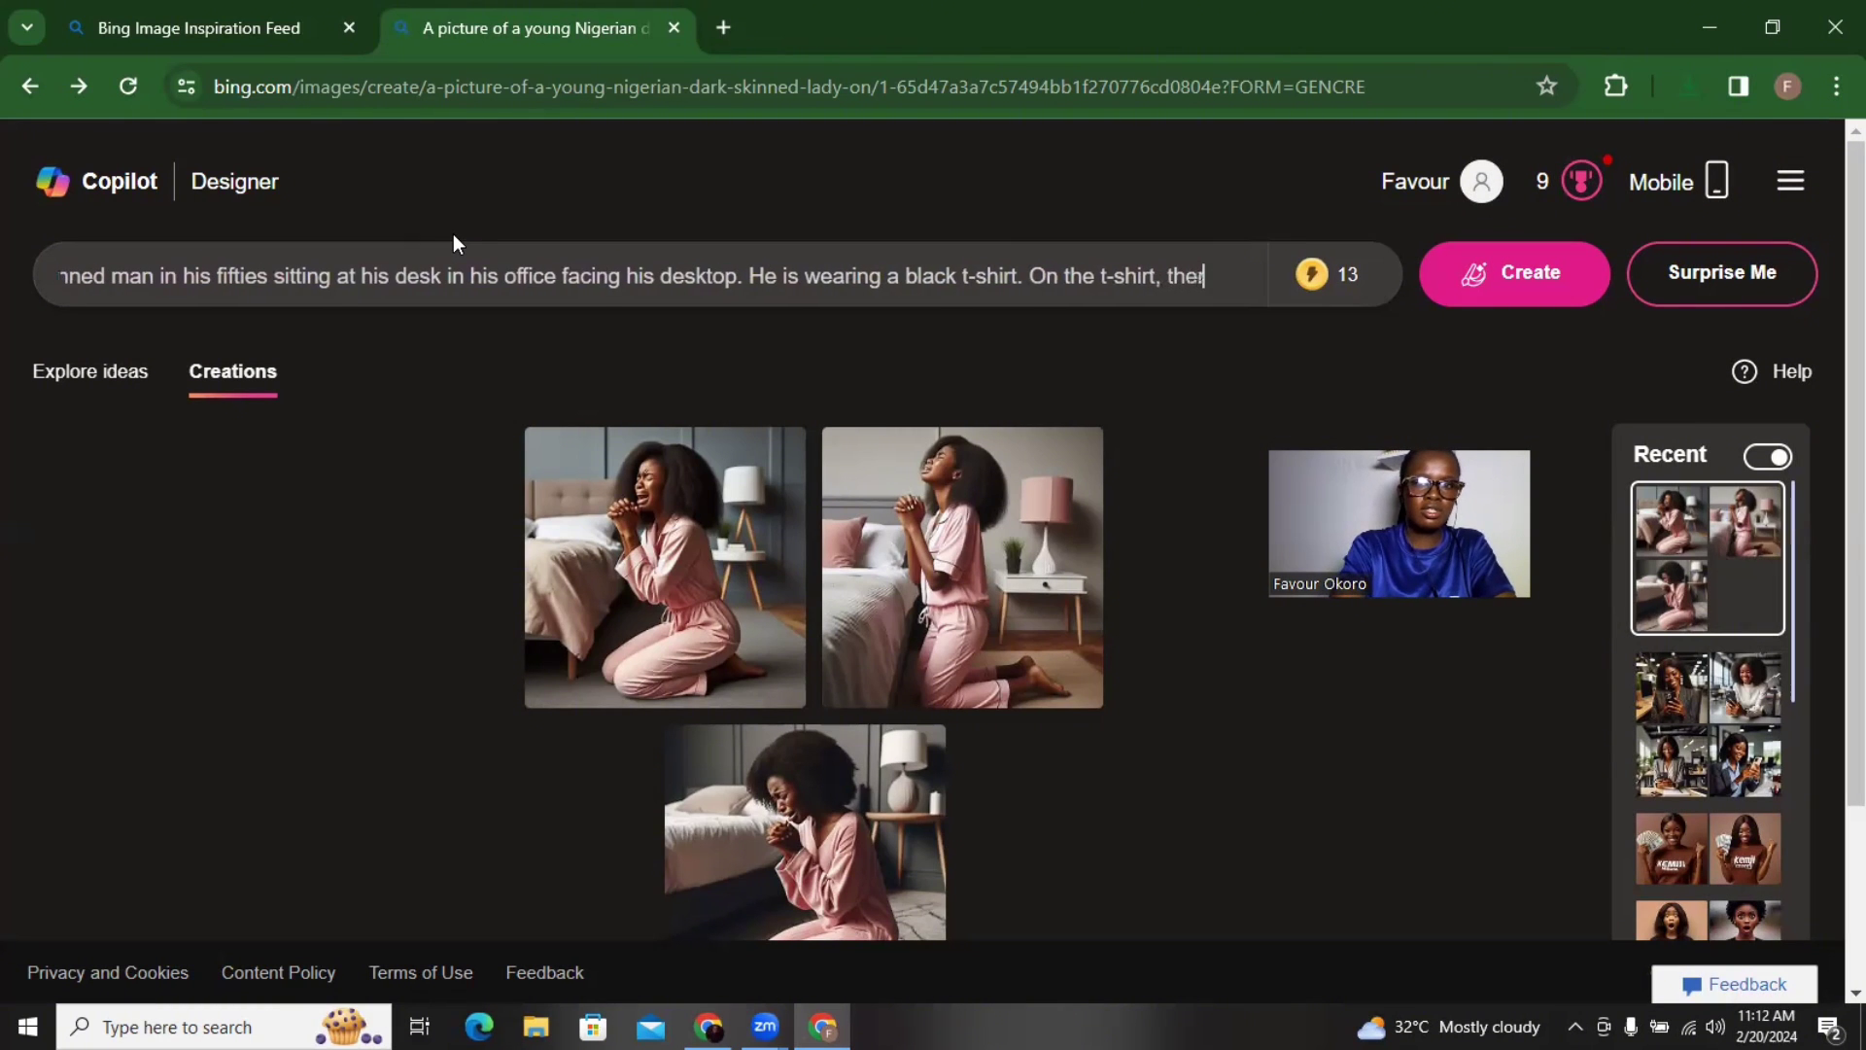
text(e an in)
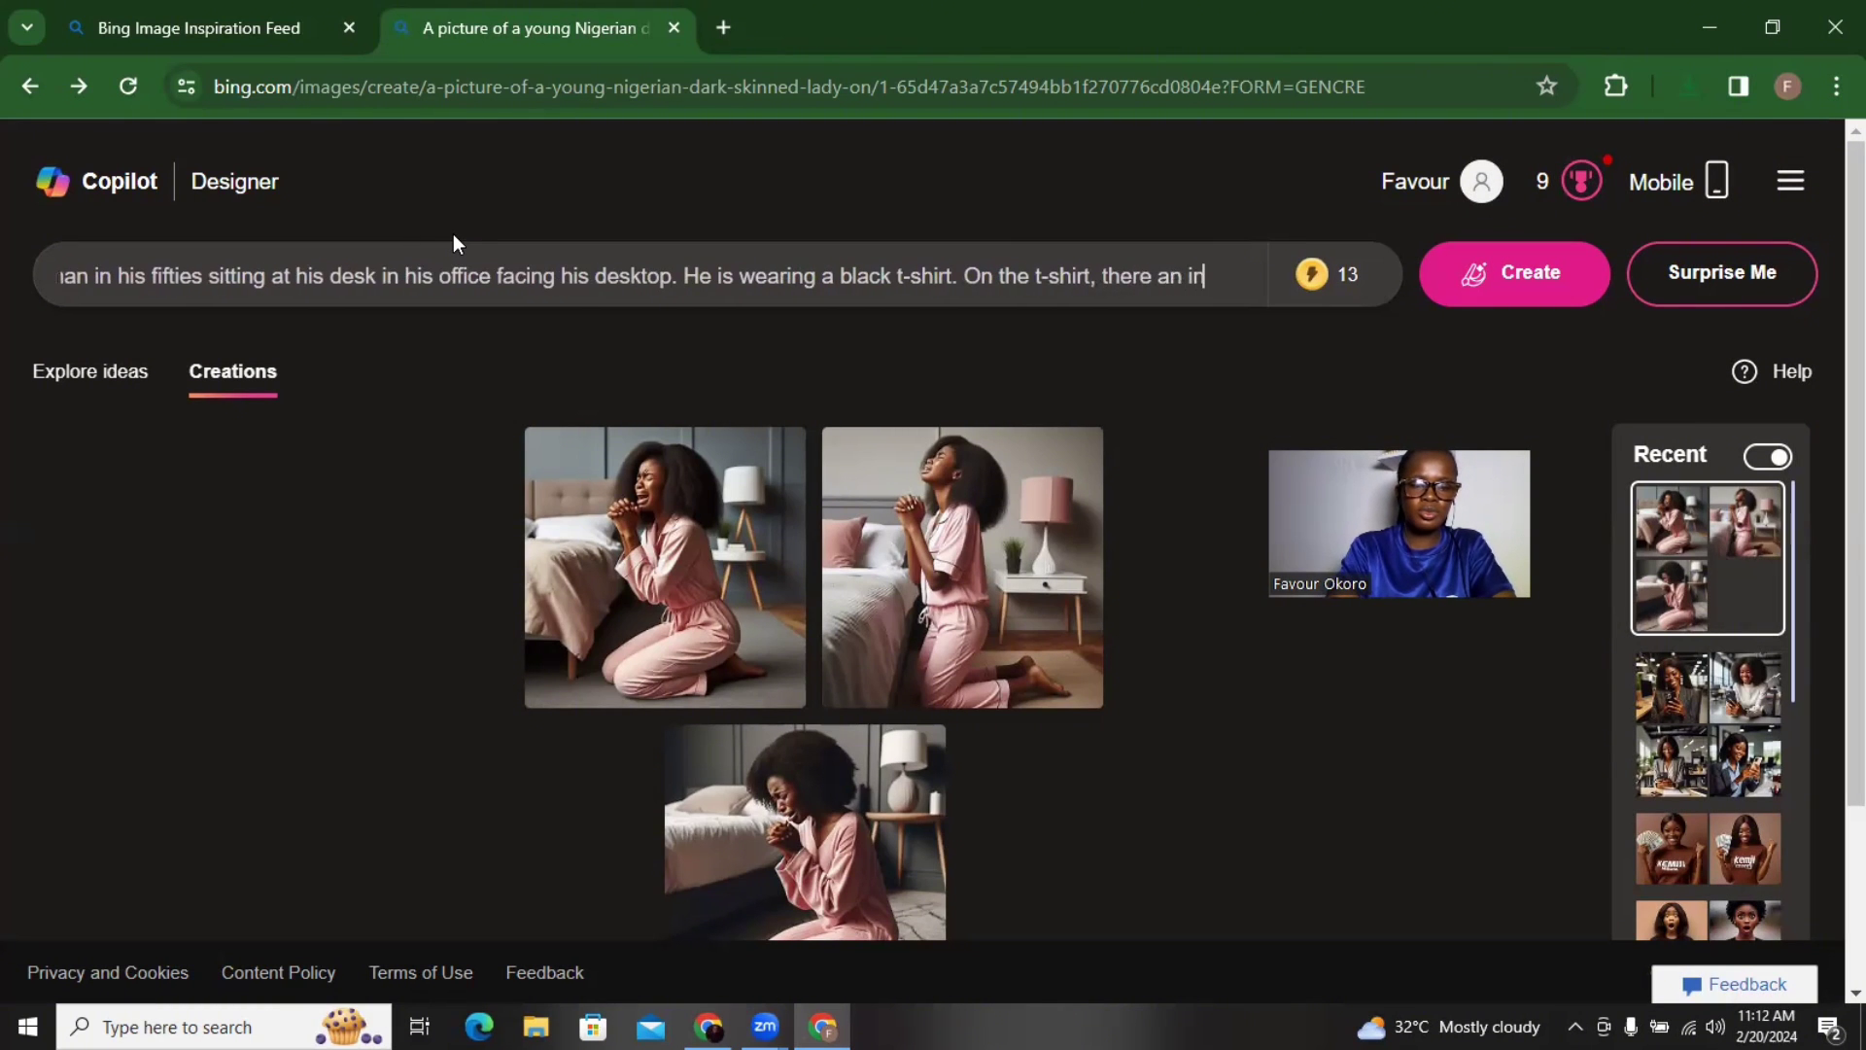
text(scrip)
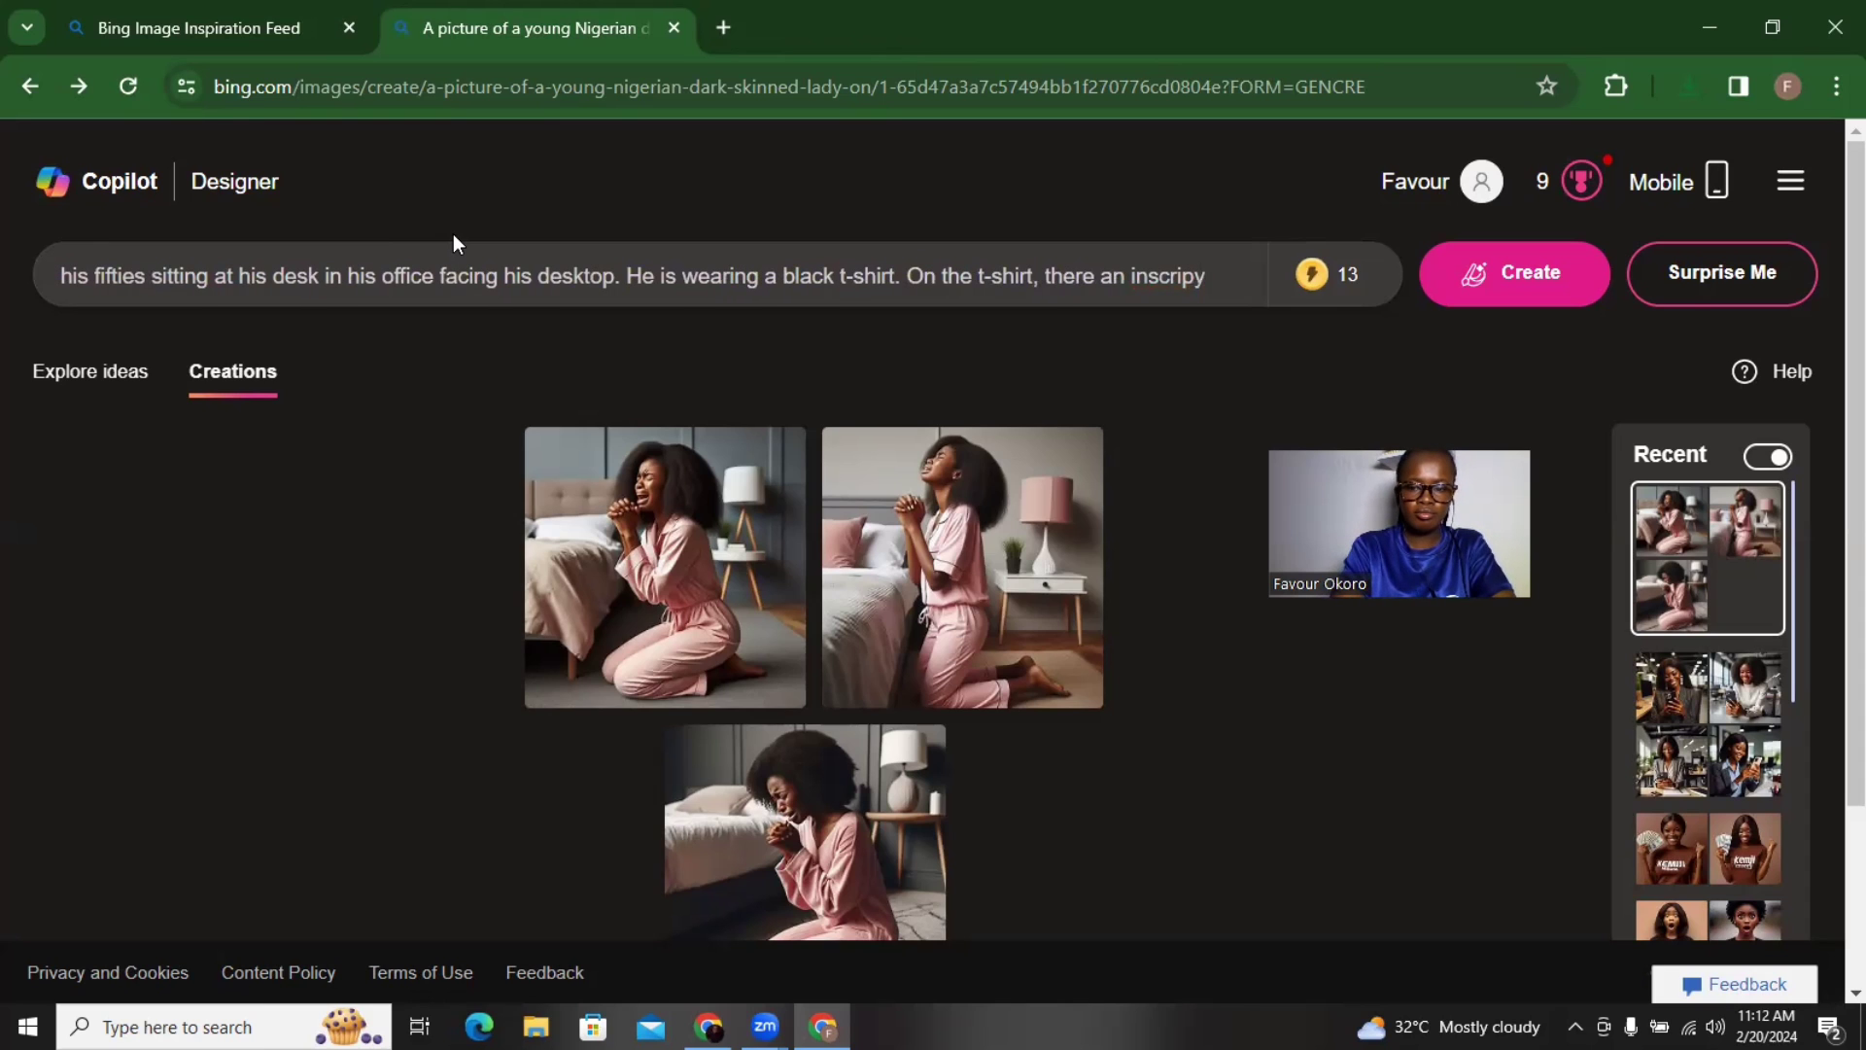
text(tion)
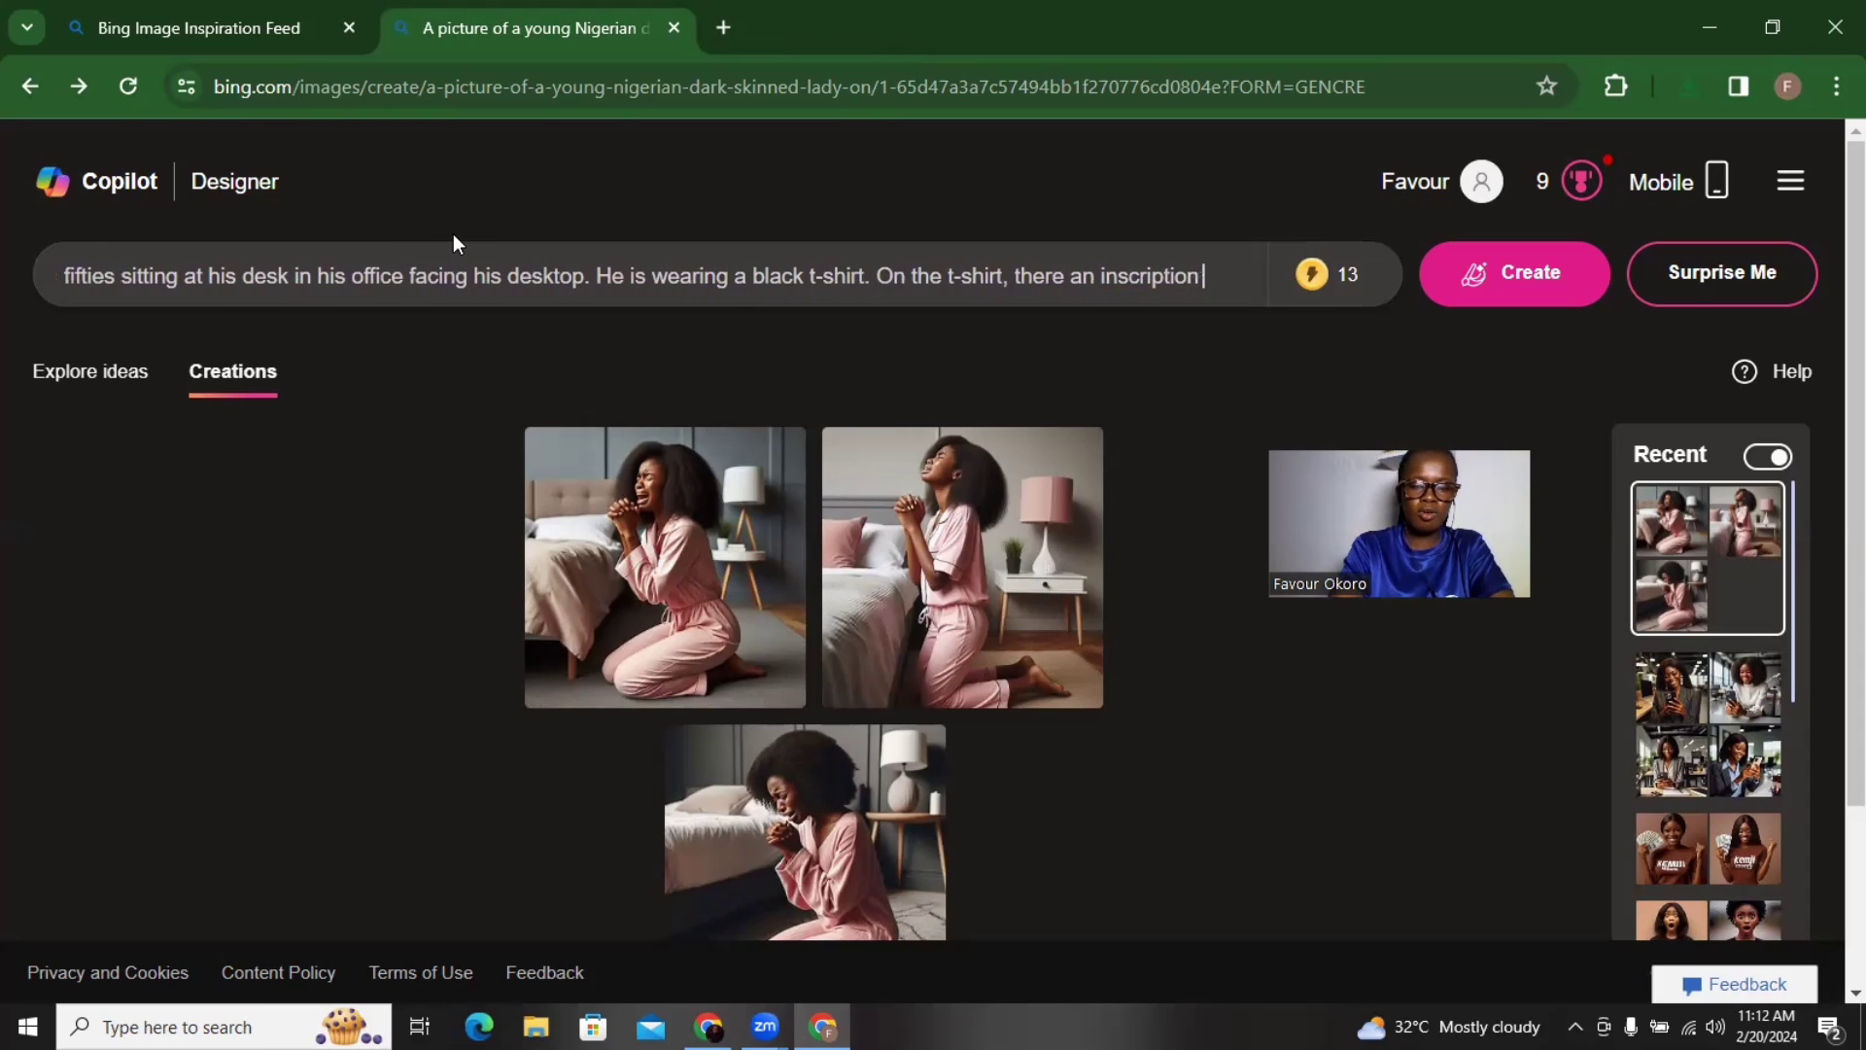
text(: KEMJII MEDIA.)
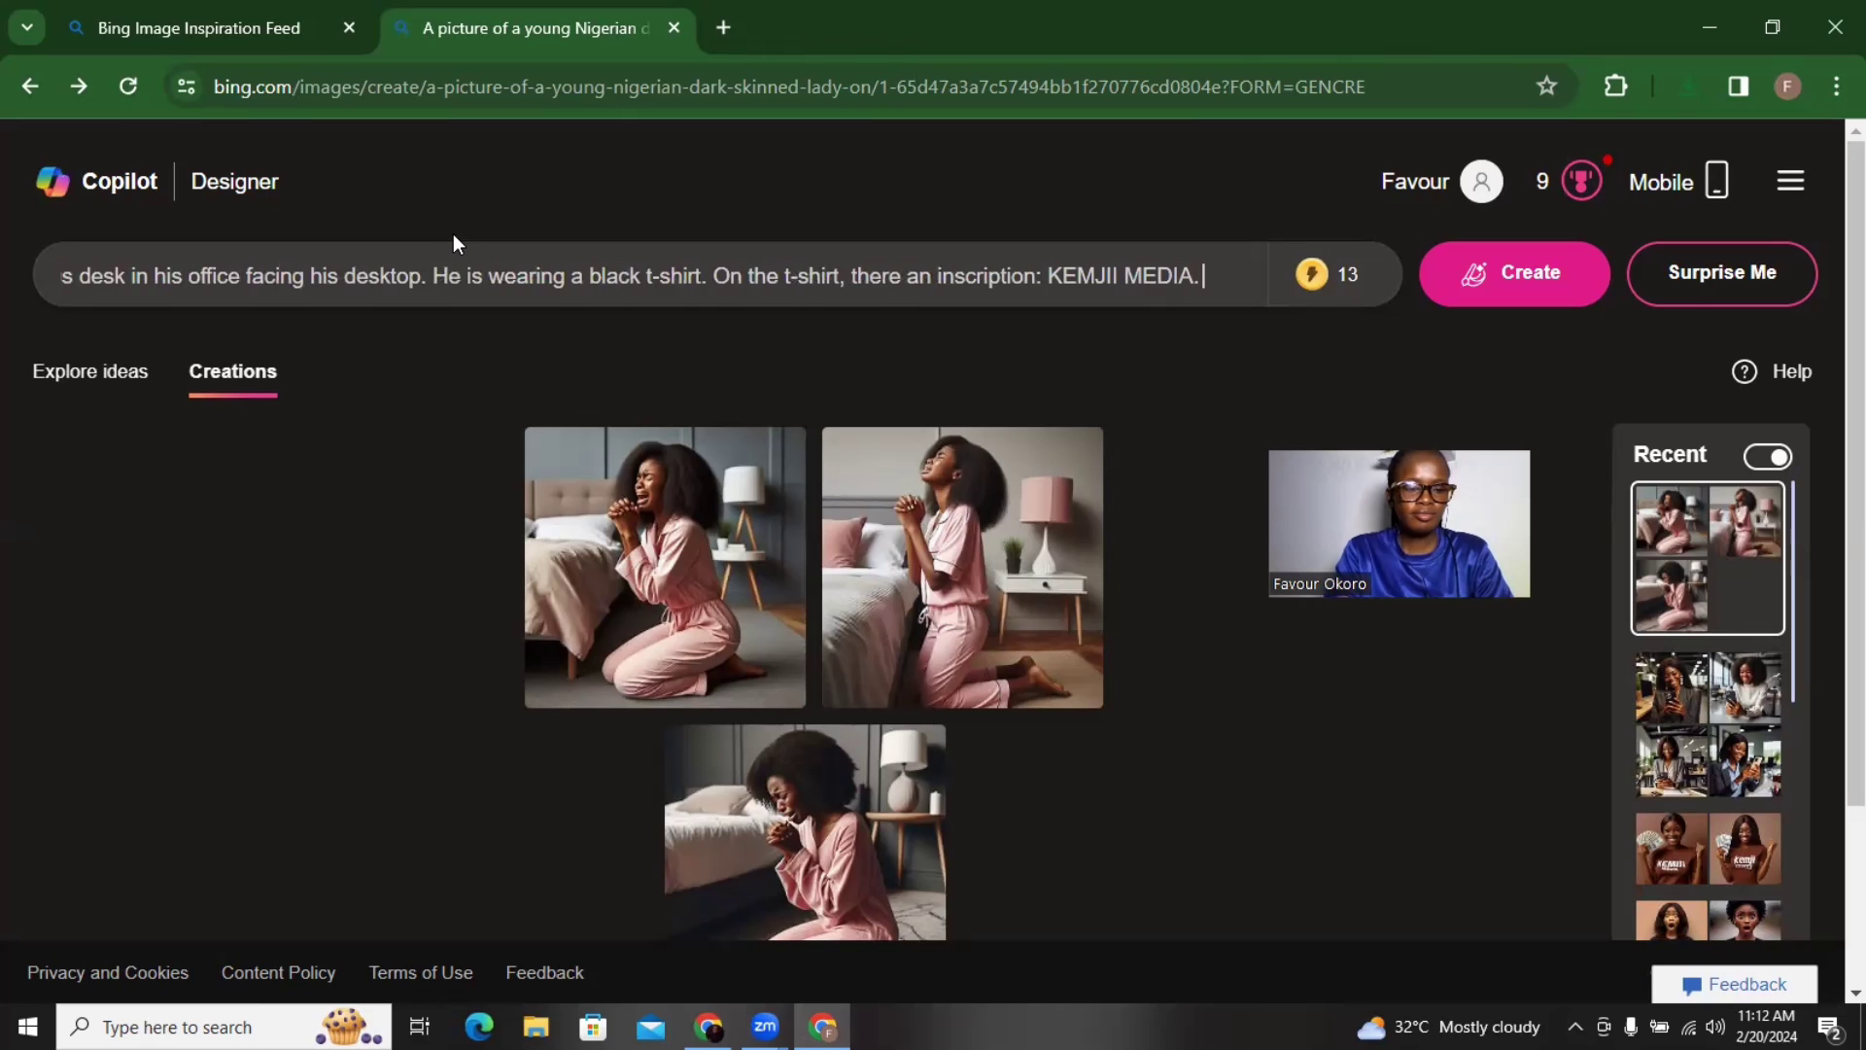
text( H e lok)
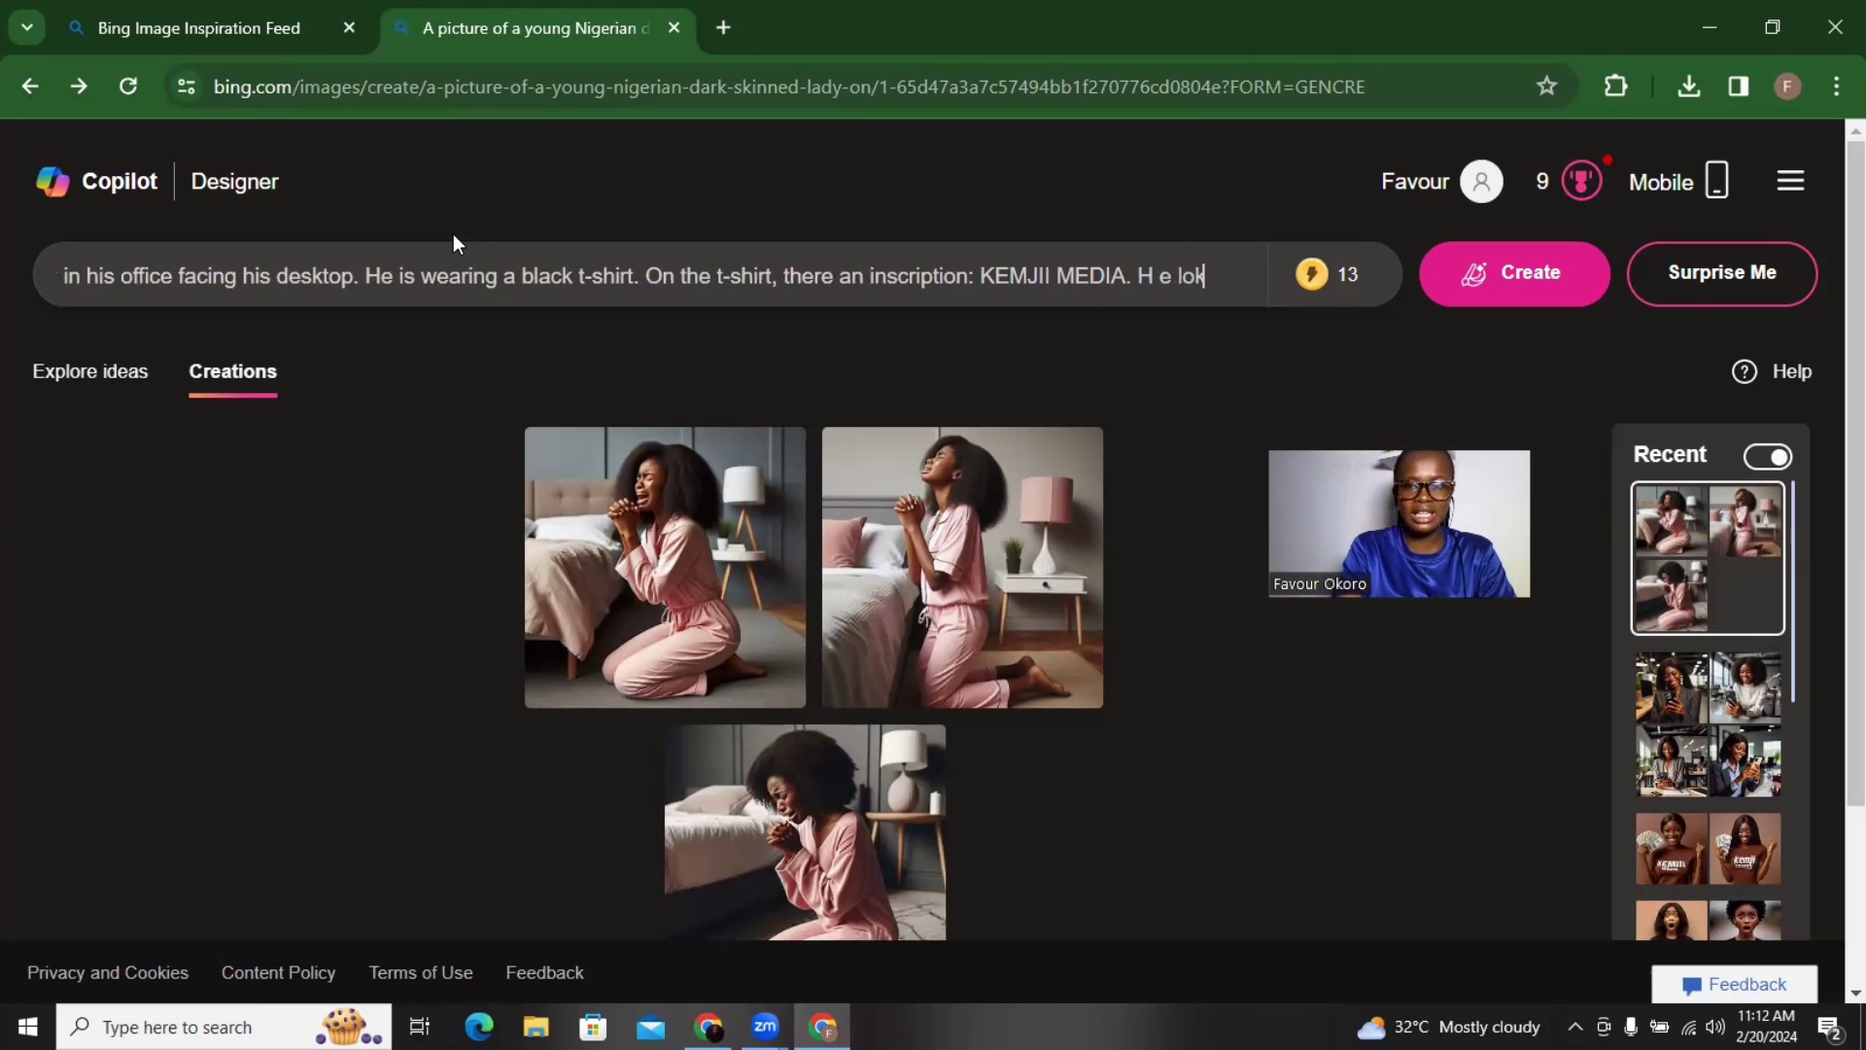
key(BackSpace)
text(ok)
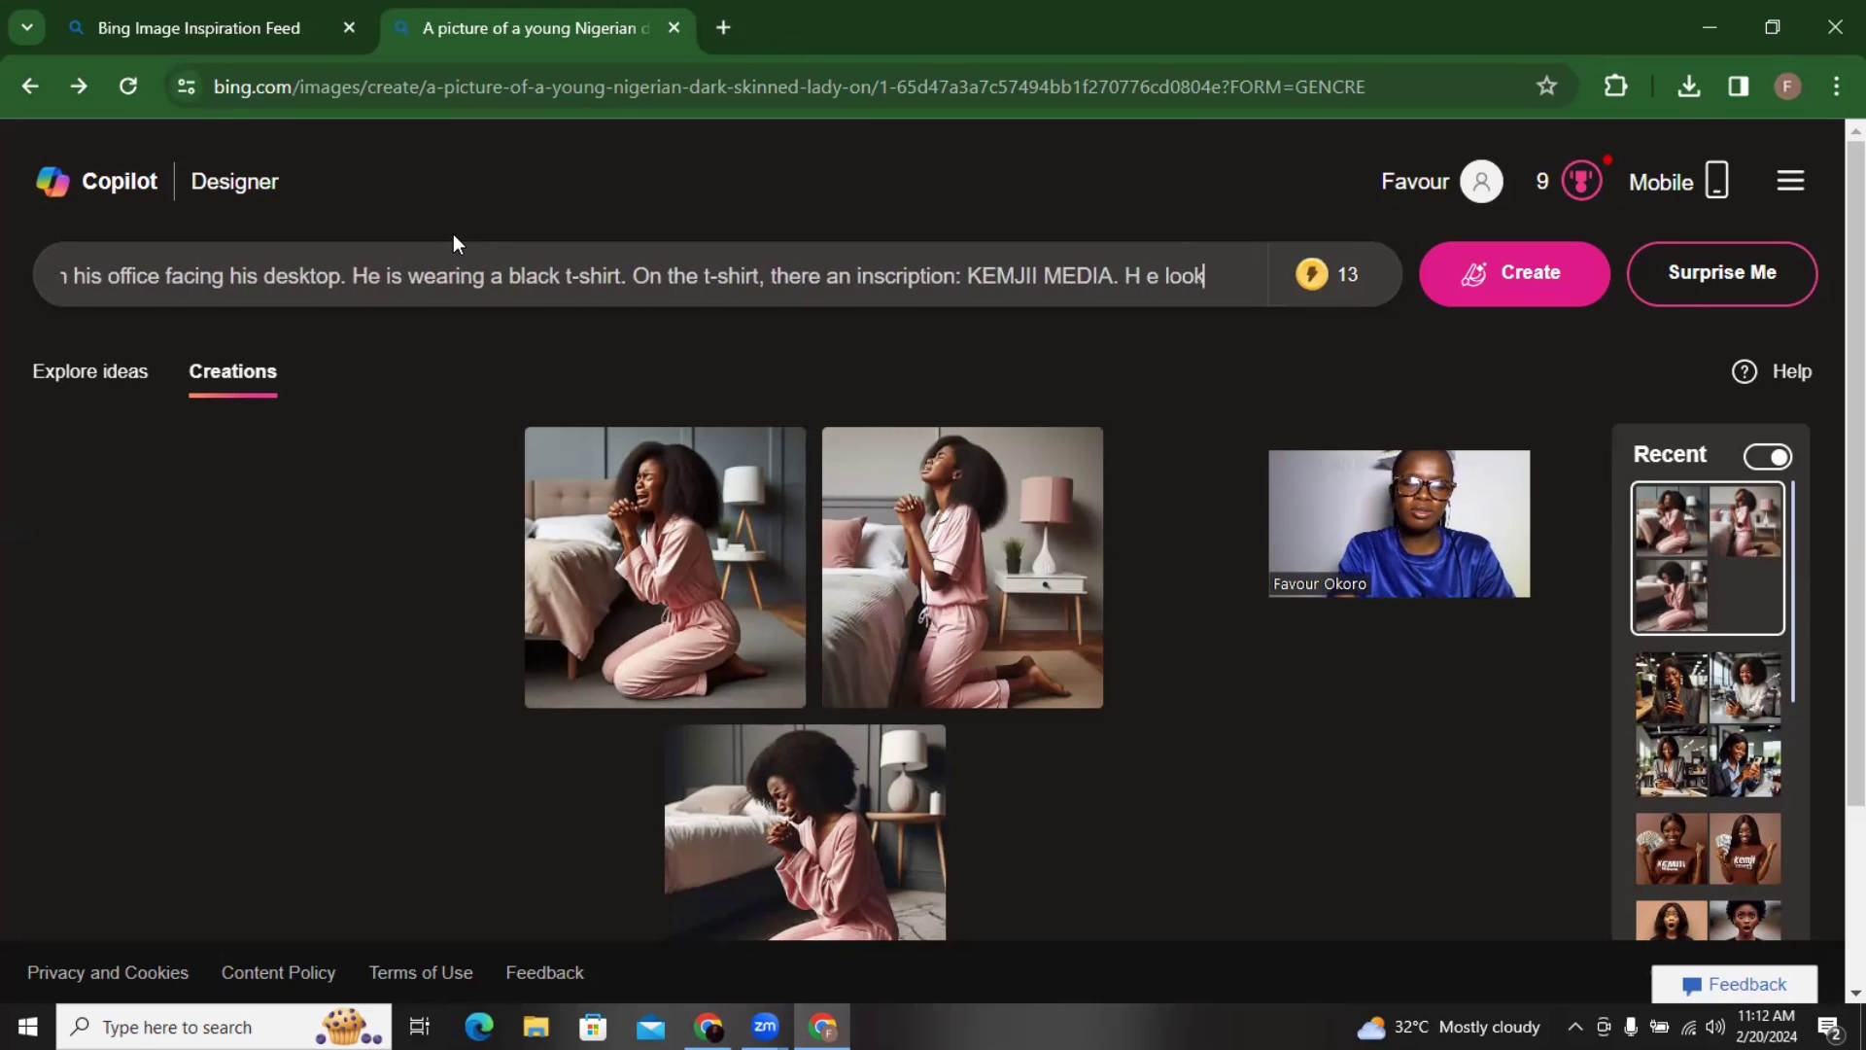
text(s exc)
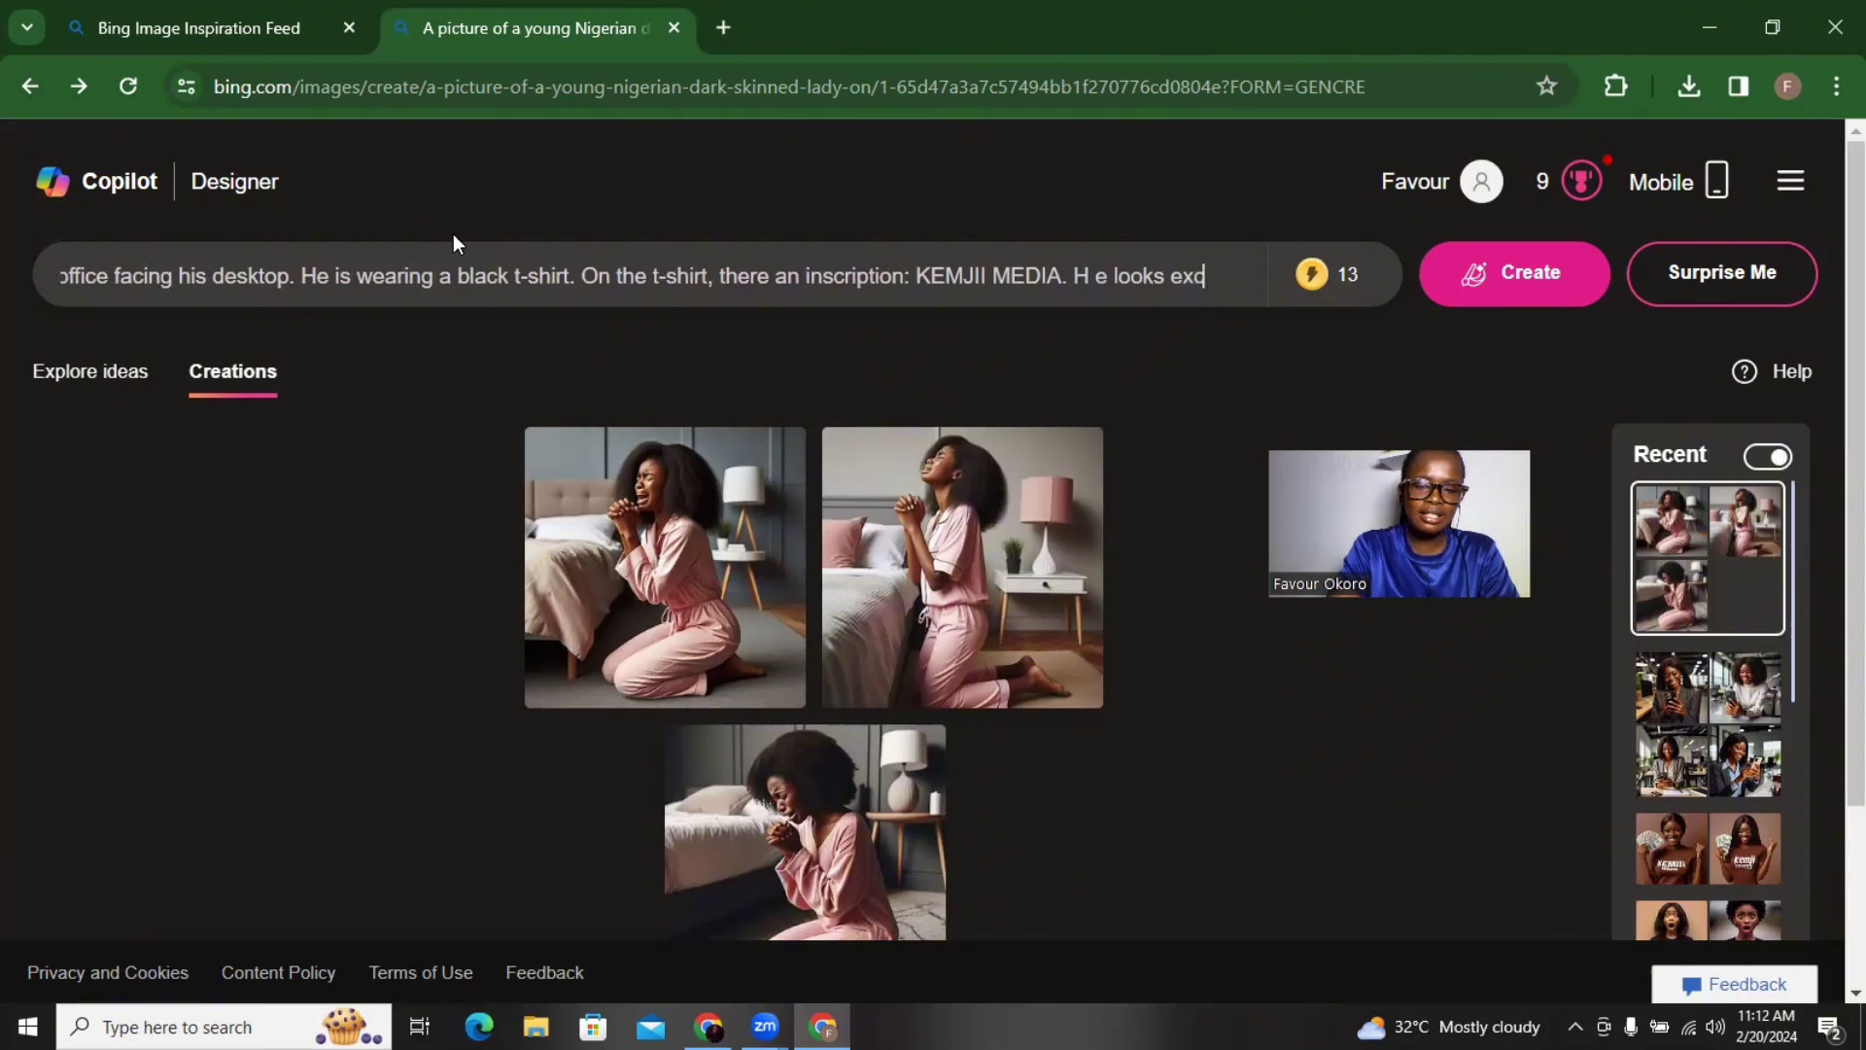
text(ited as)
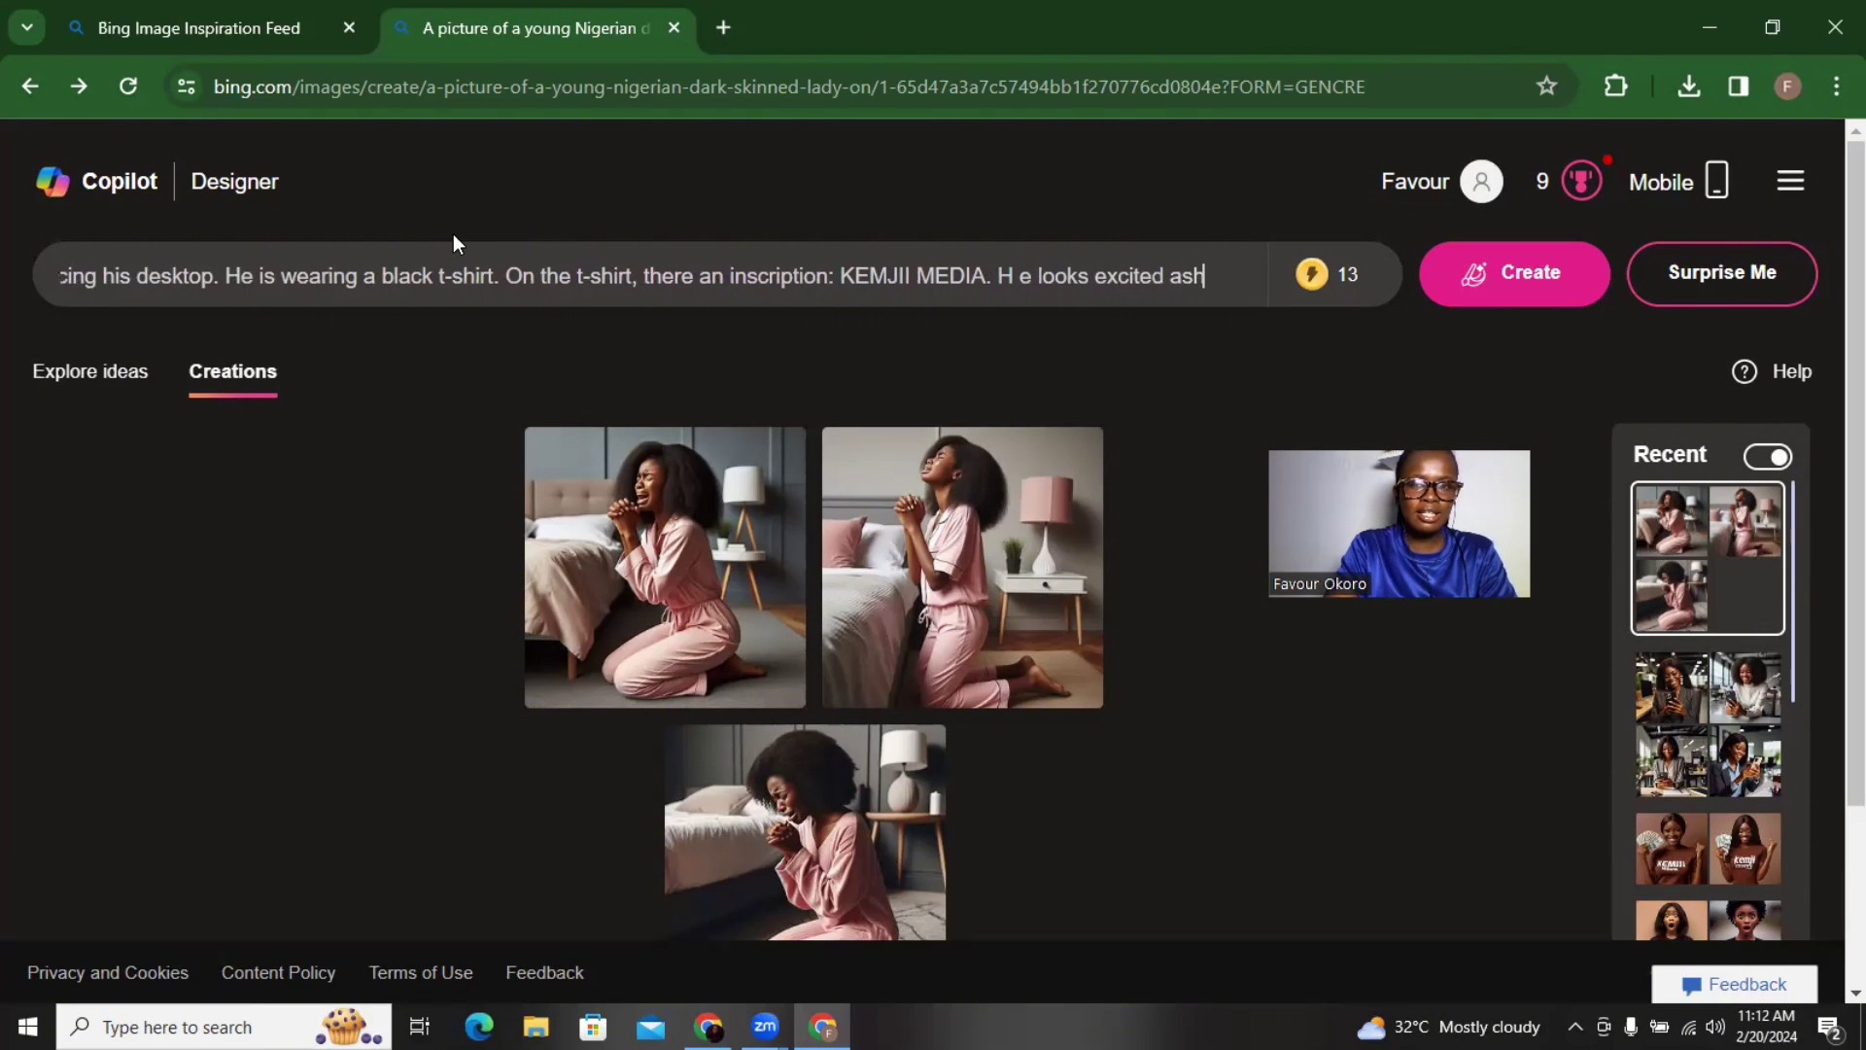
text( he hold H)
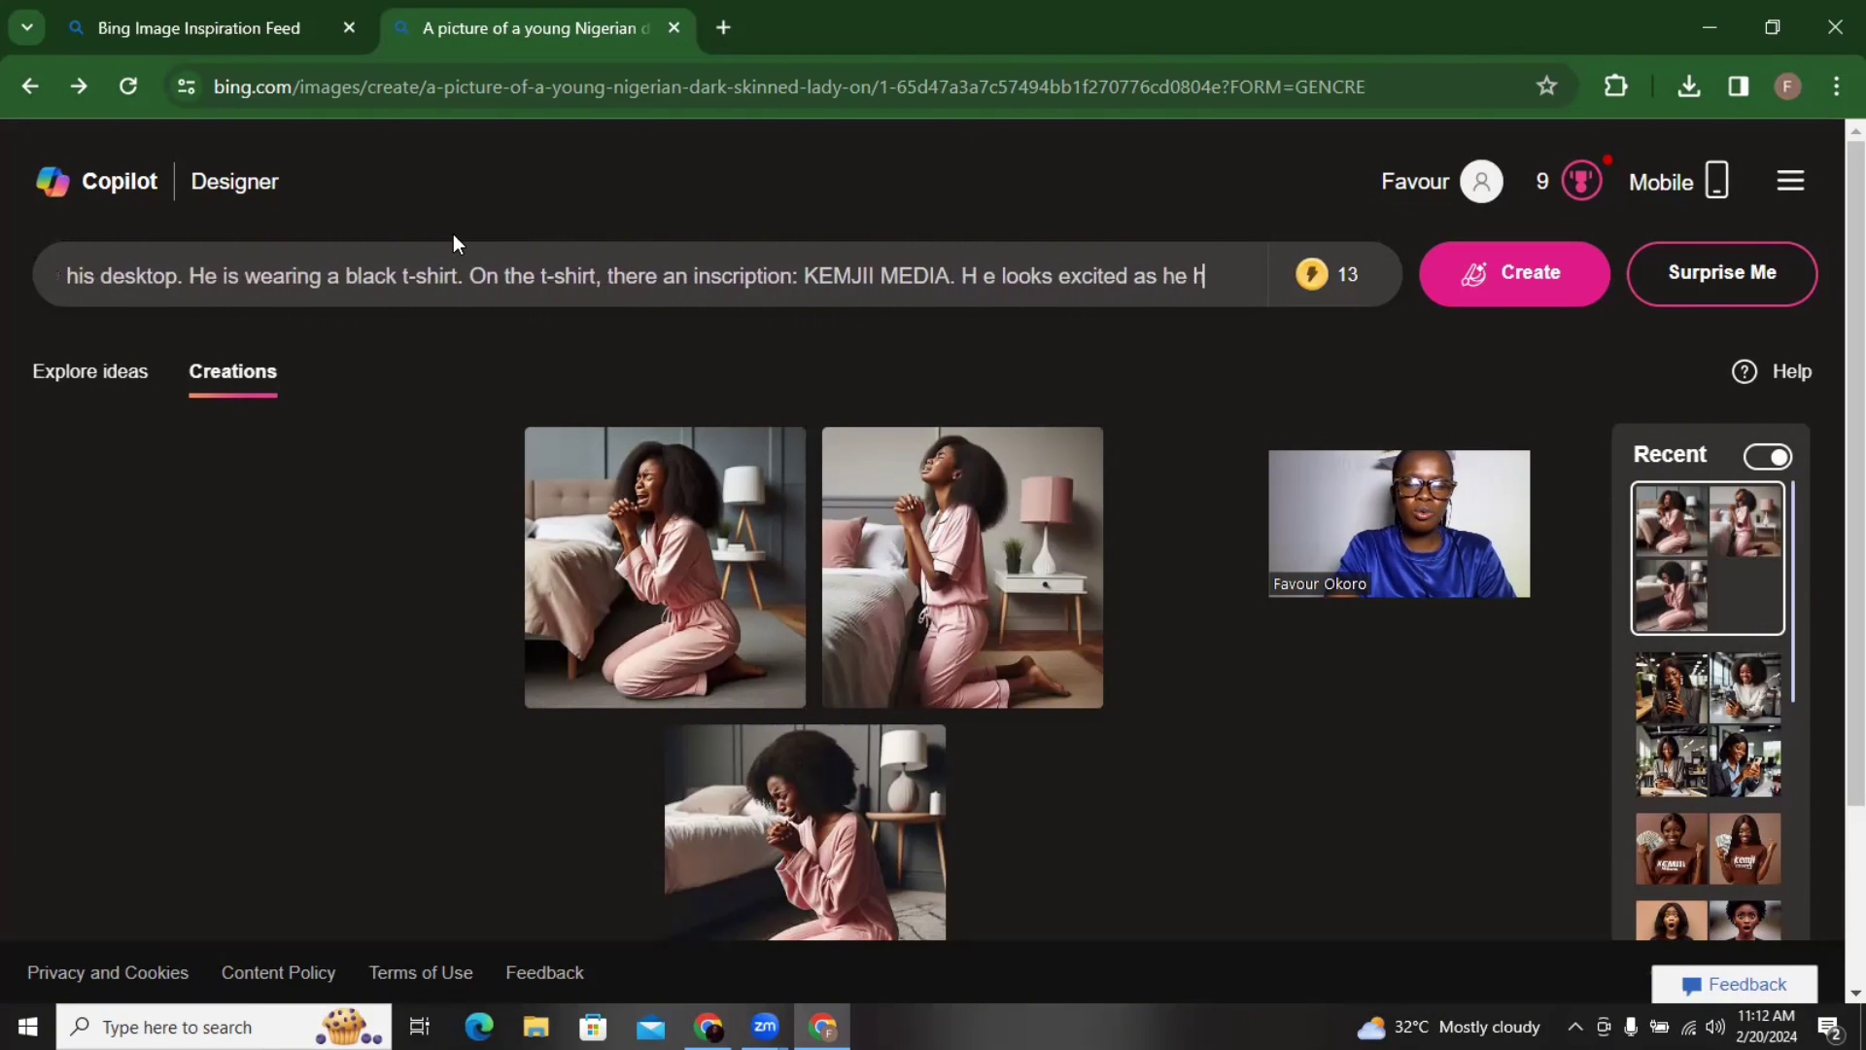
text(is moud)
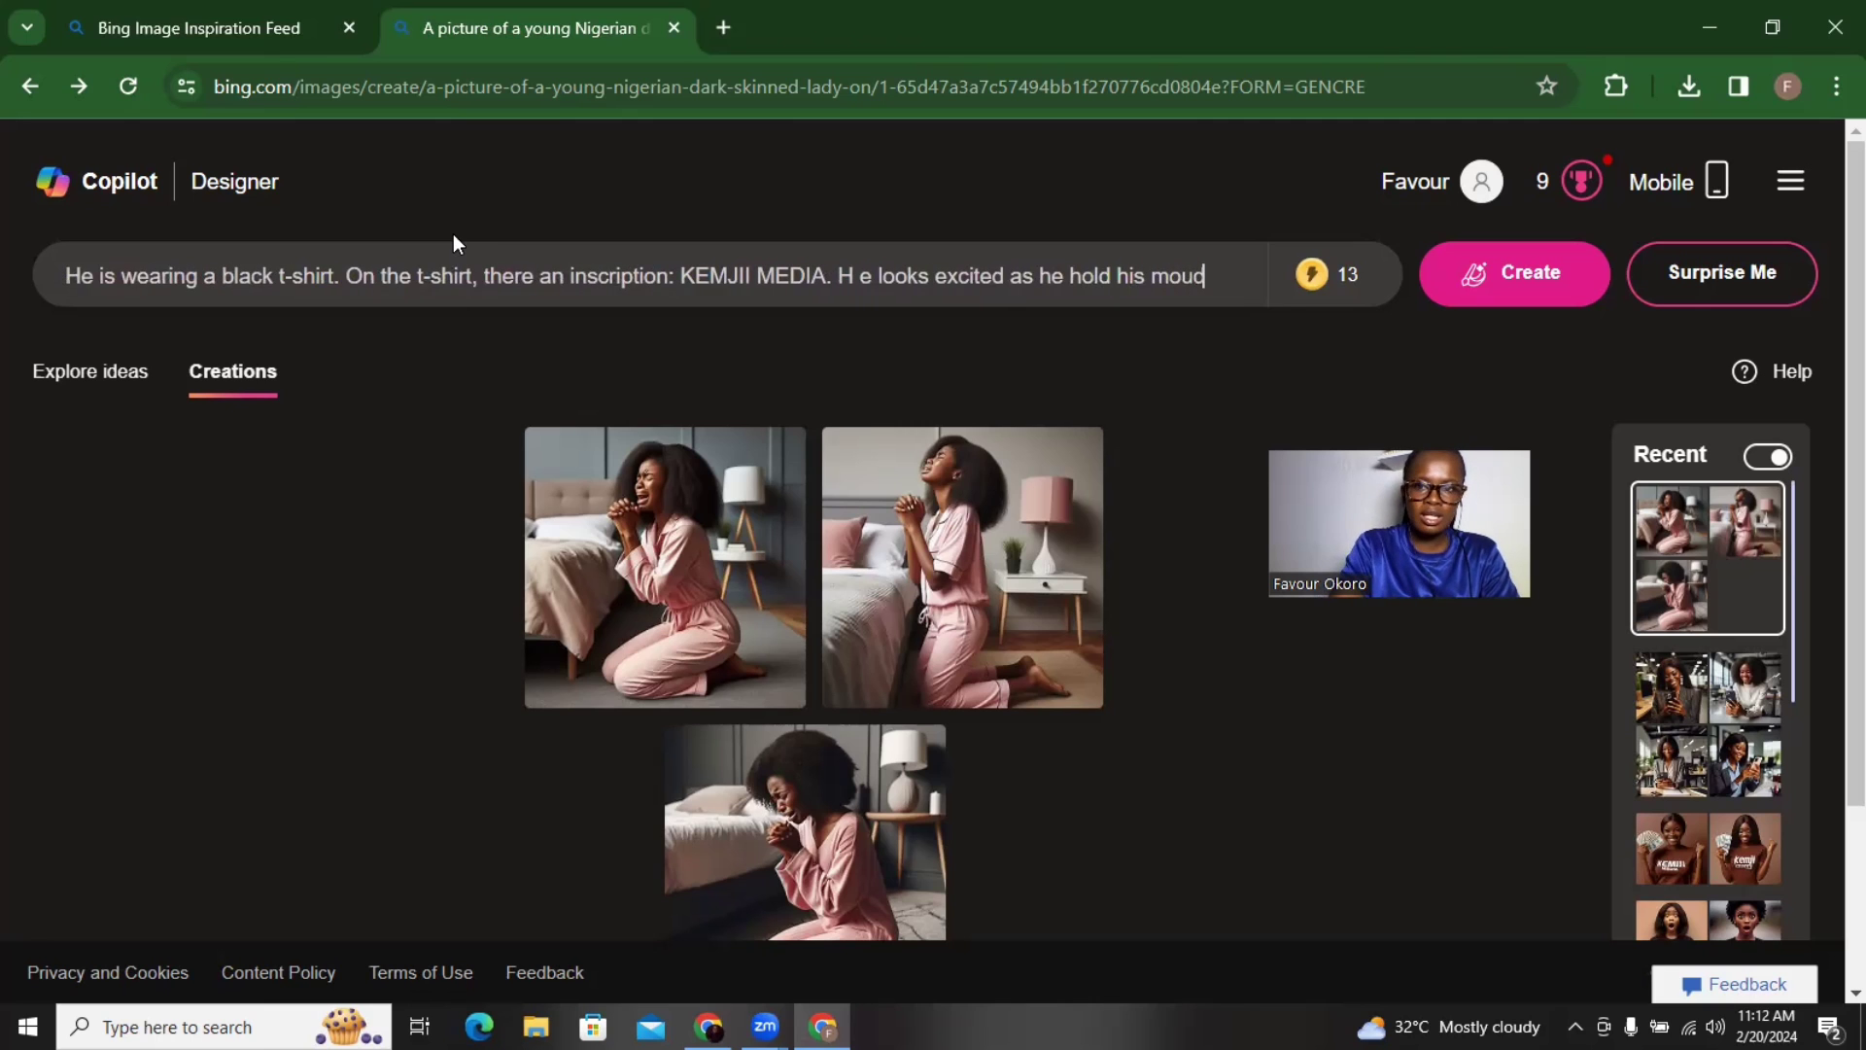
key(BackSpace)
text(se)
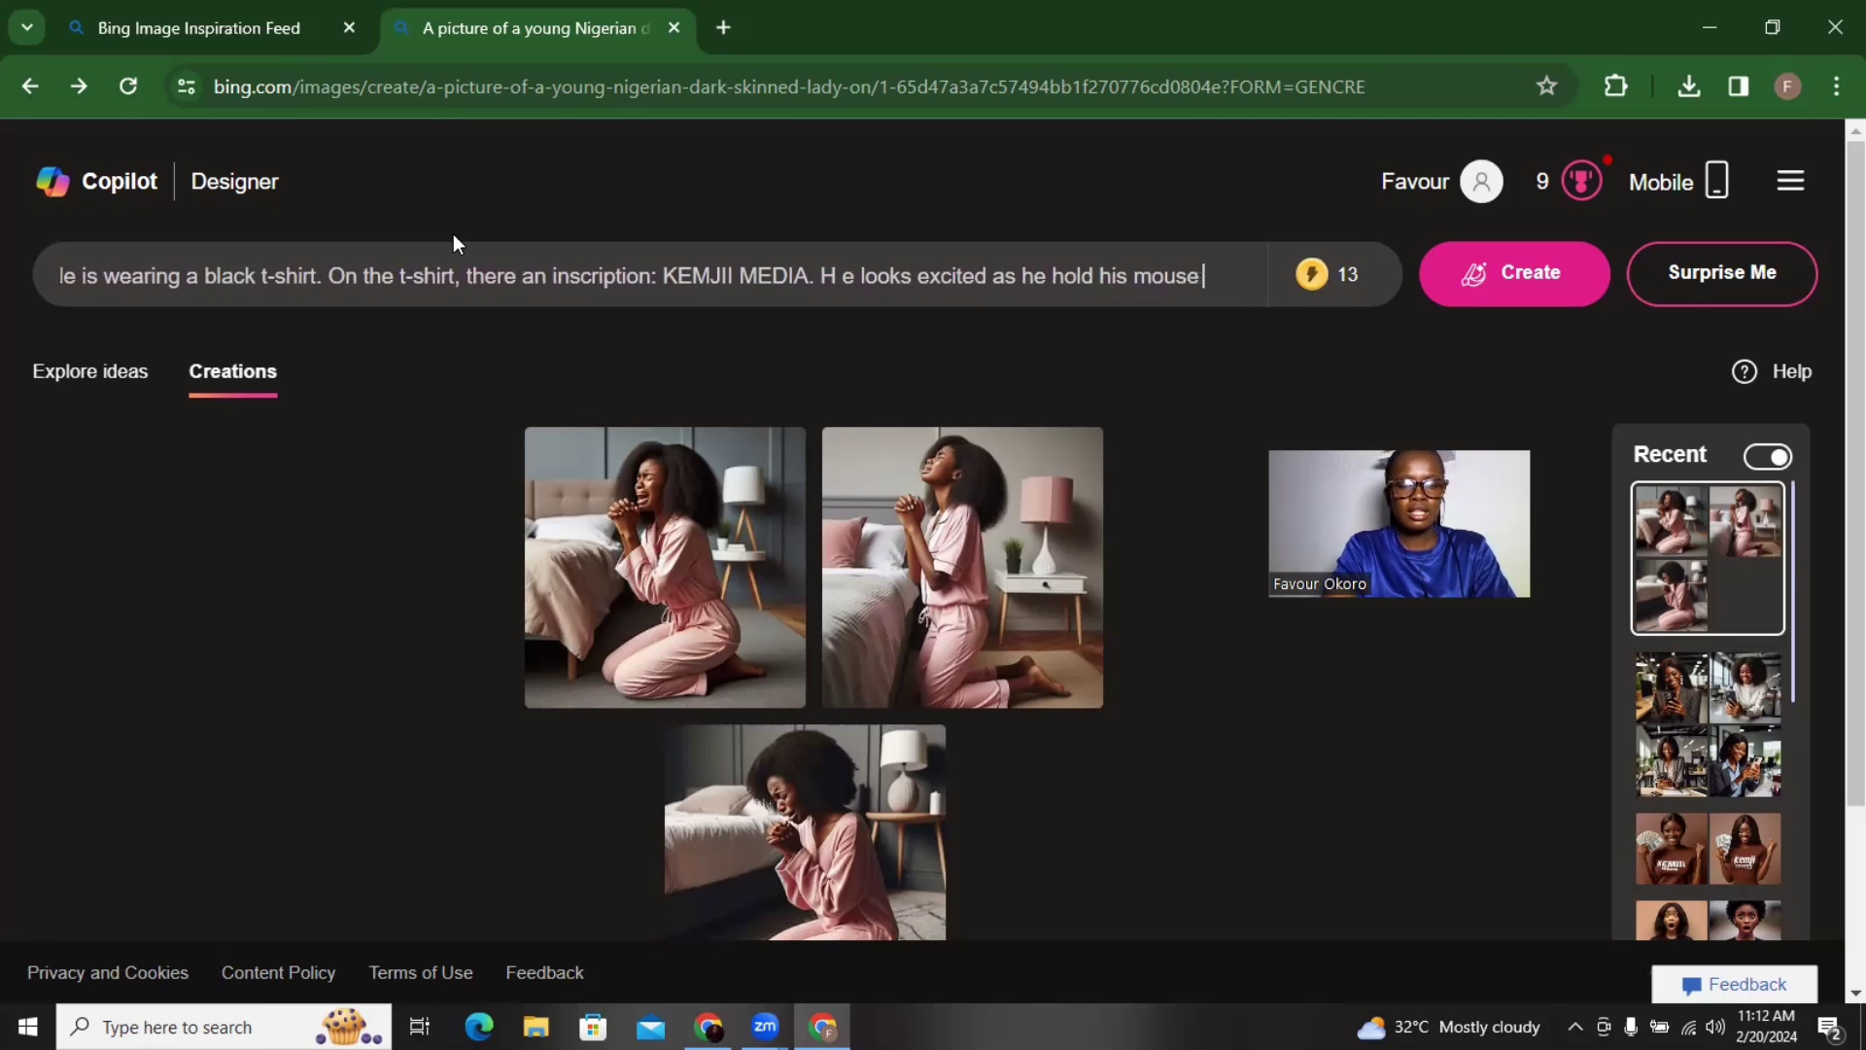
text( that is in)
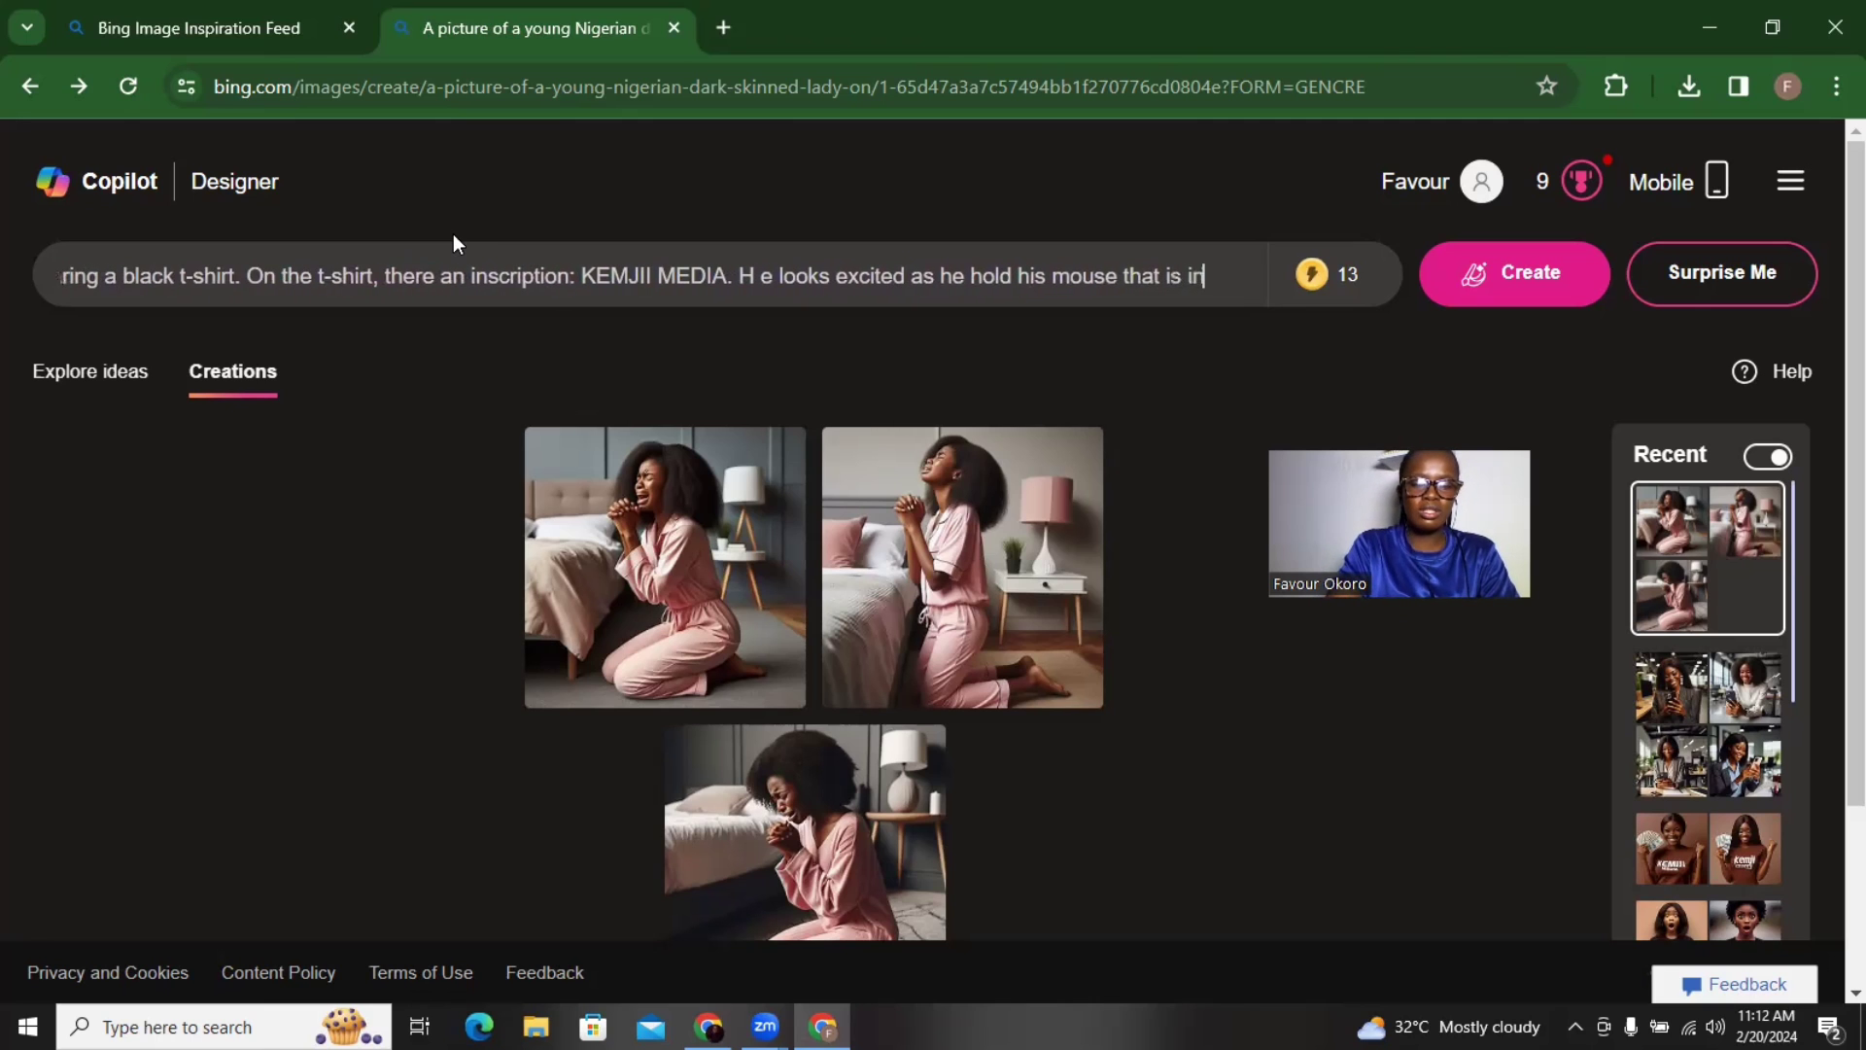
text( the table top)
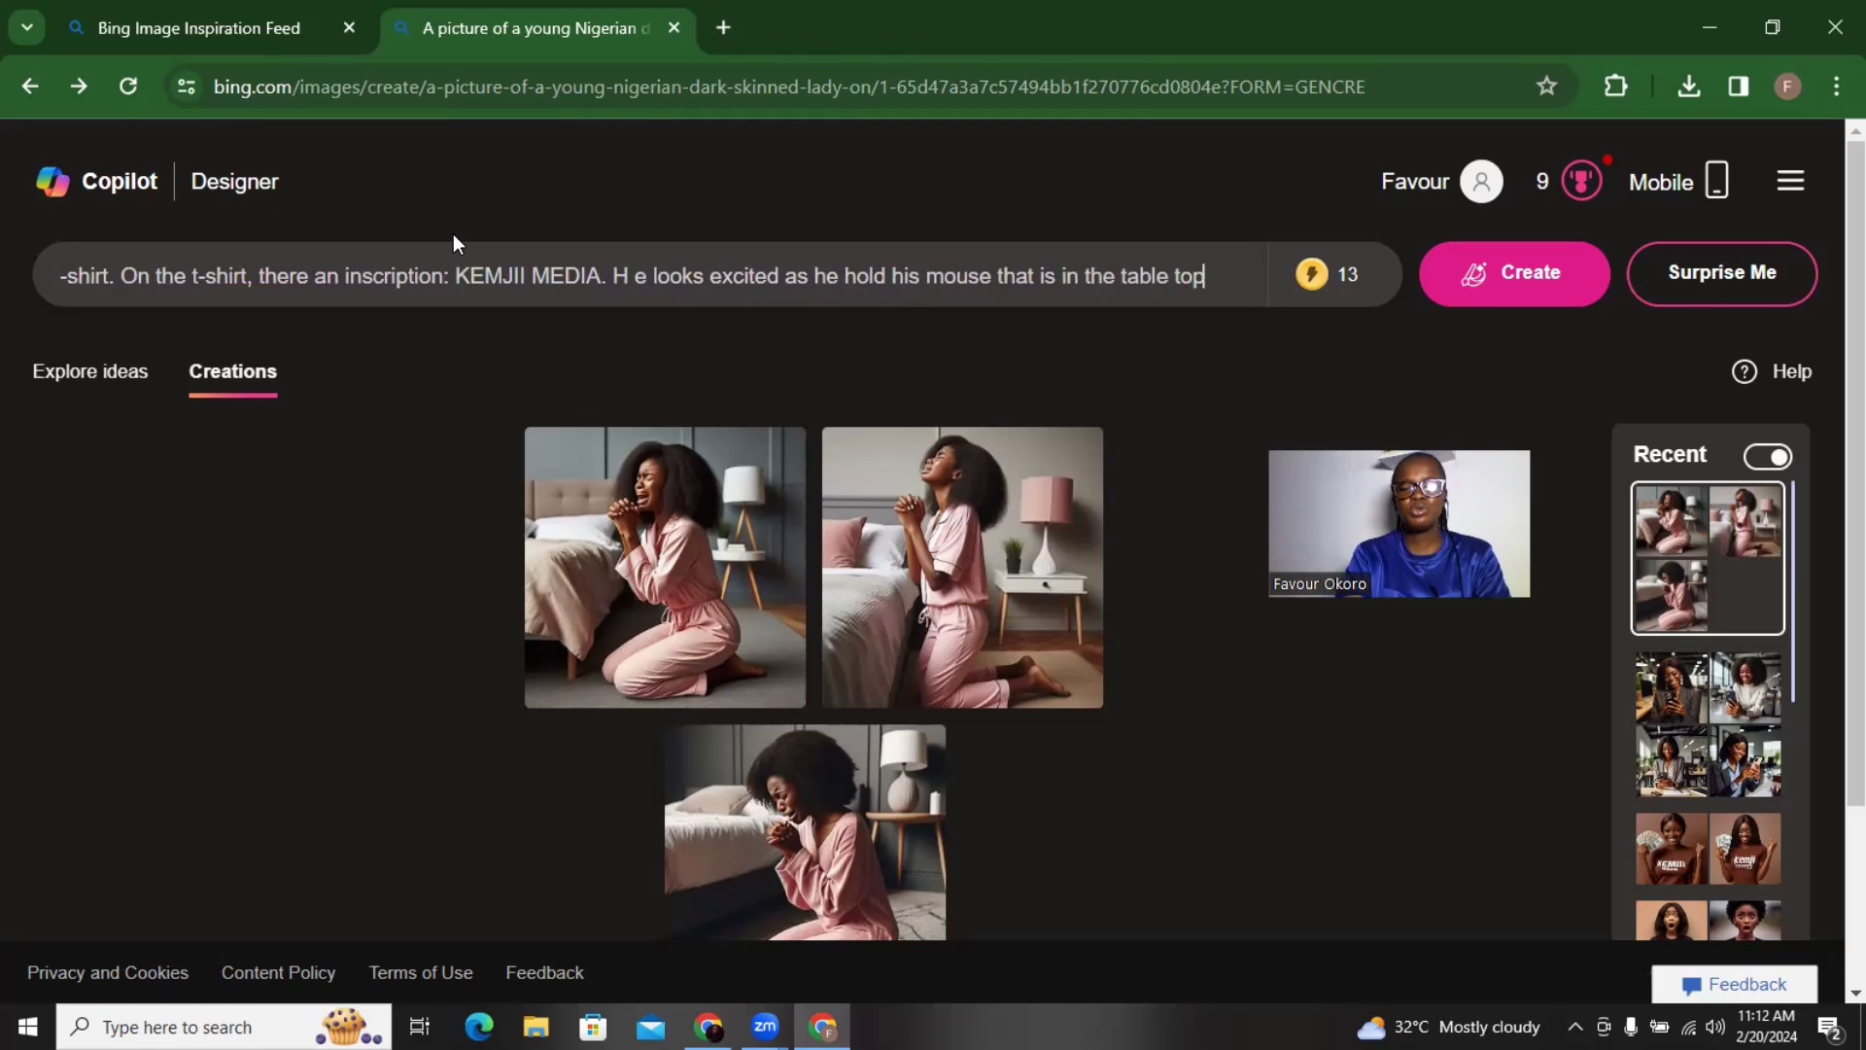
text(. H)
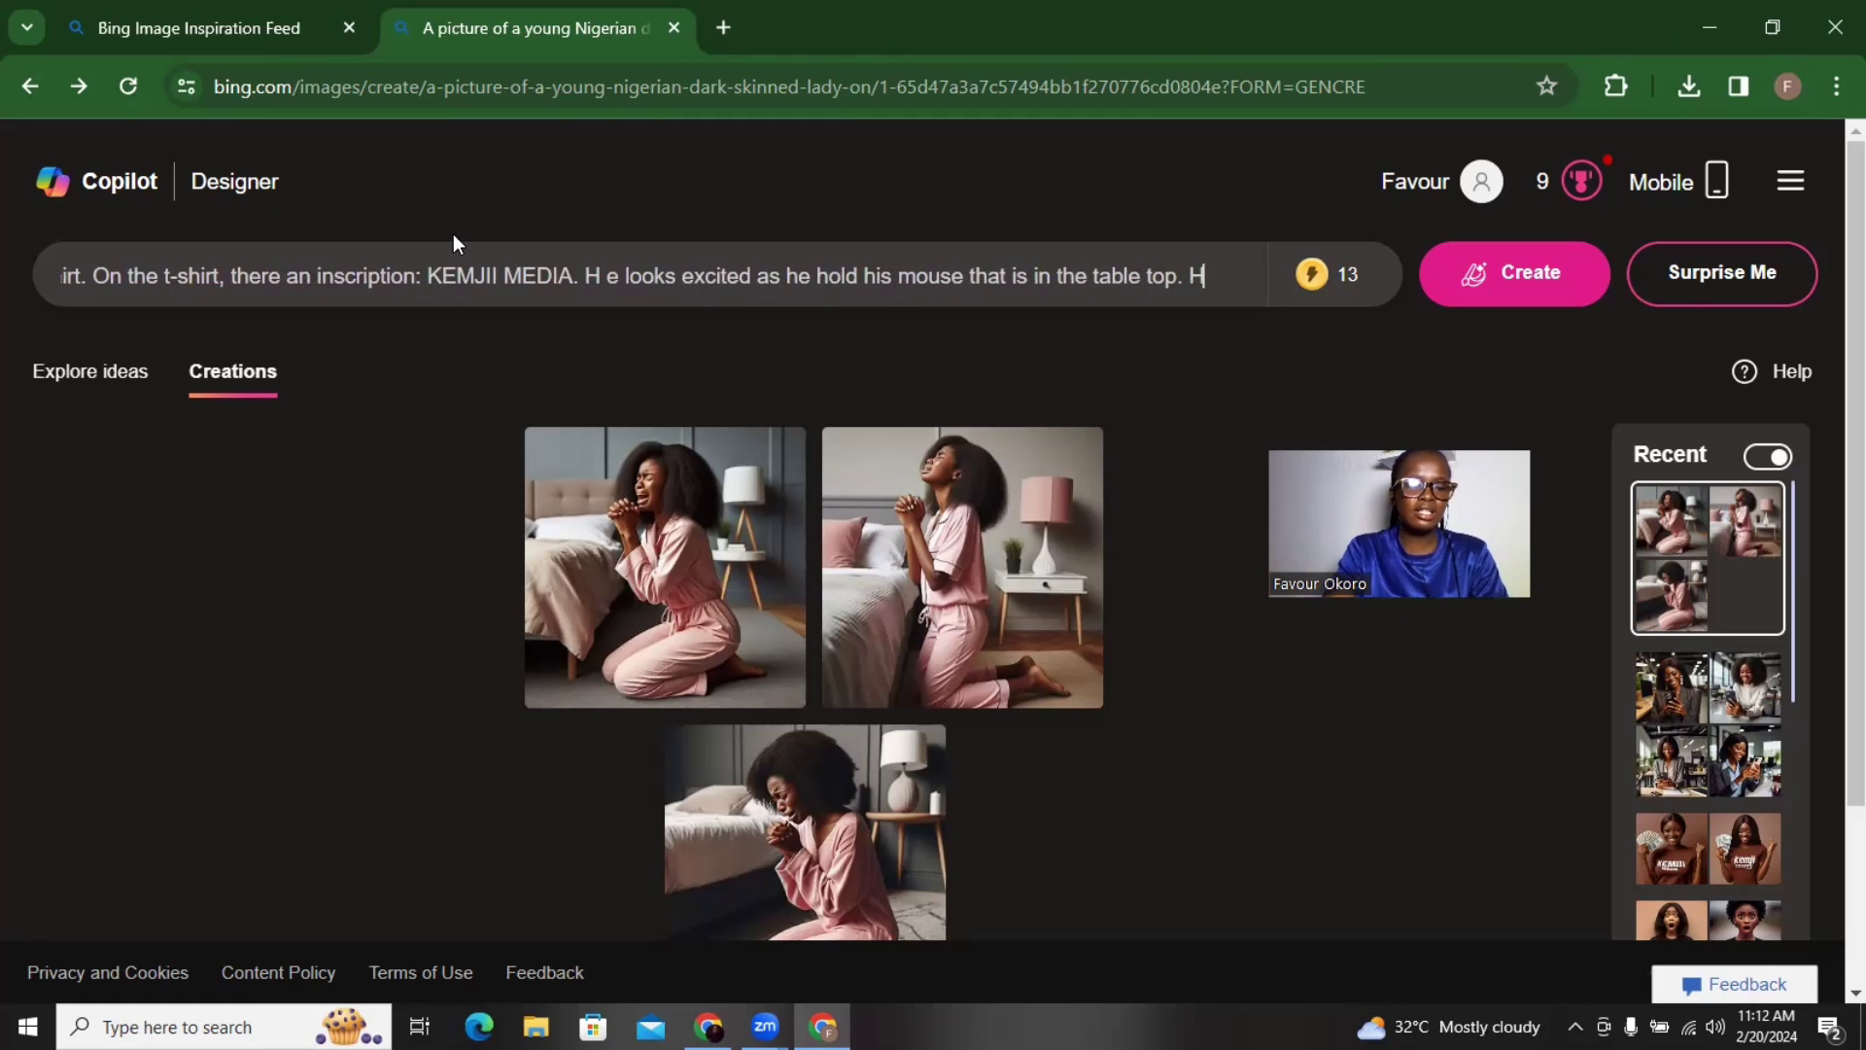
text(e is bald)
key(ctrl+a)
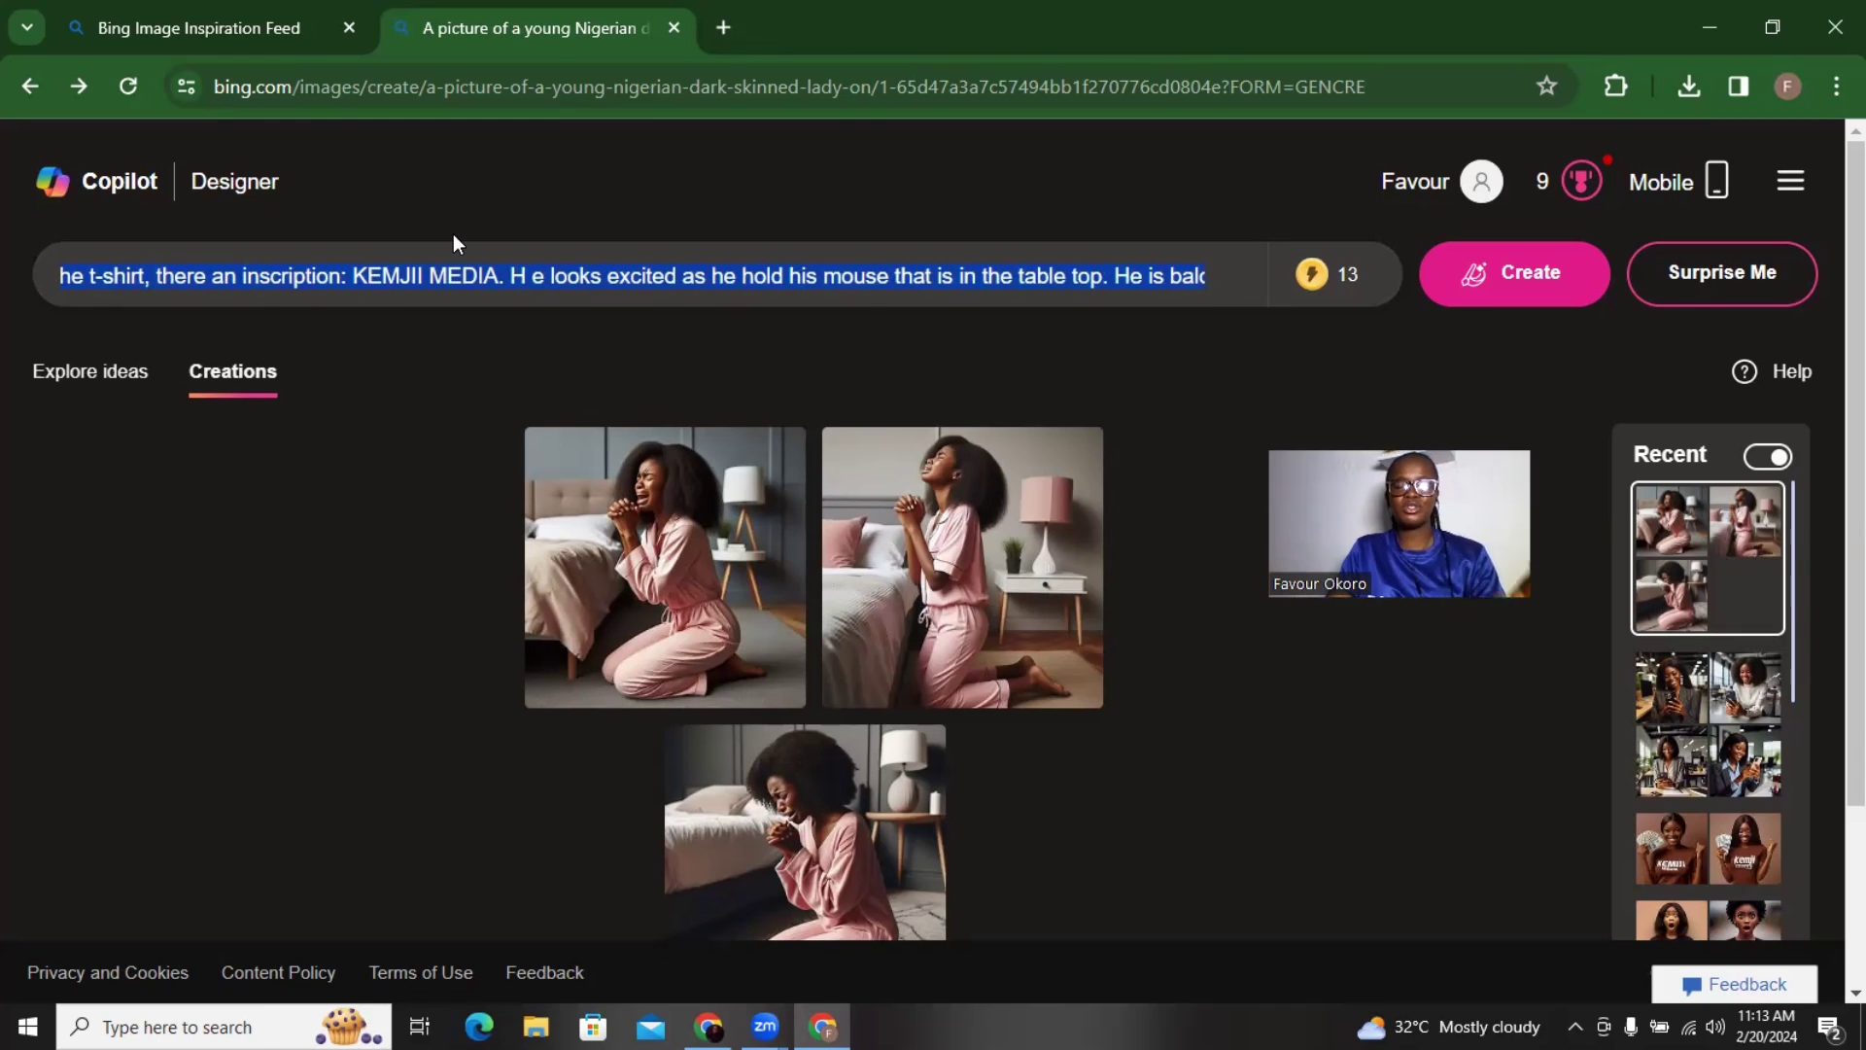
Step: Create four images from the excited bald man KEMJII MEDIA t-shirt prompt
click(580, 291)
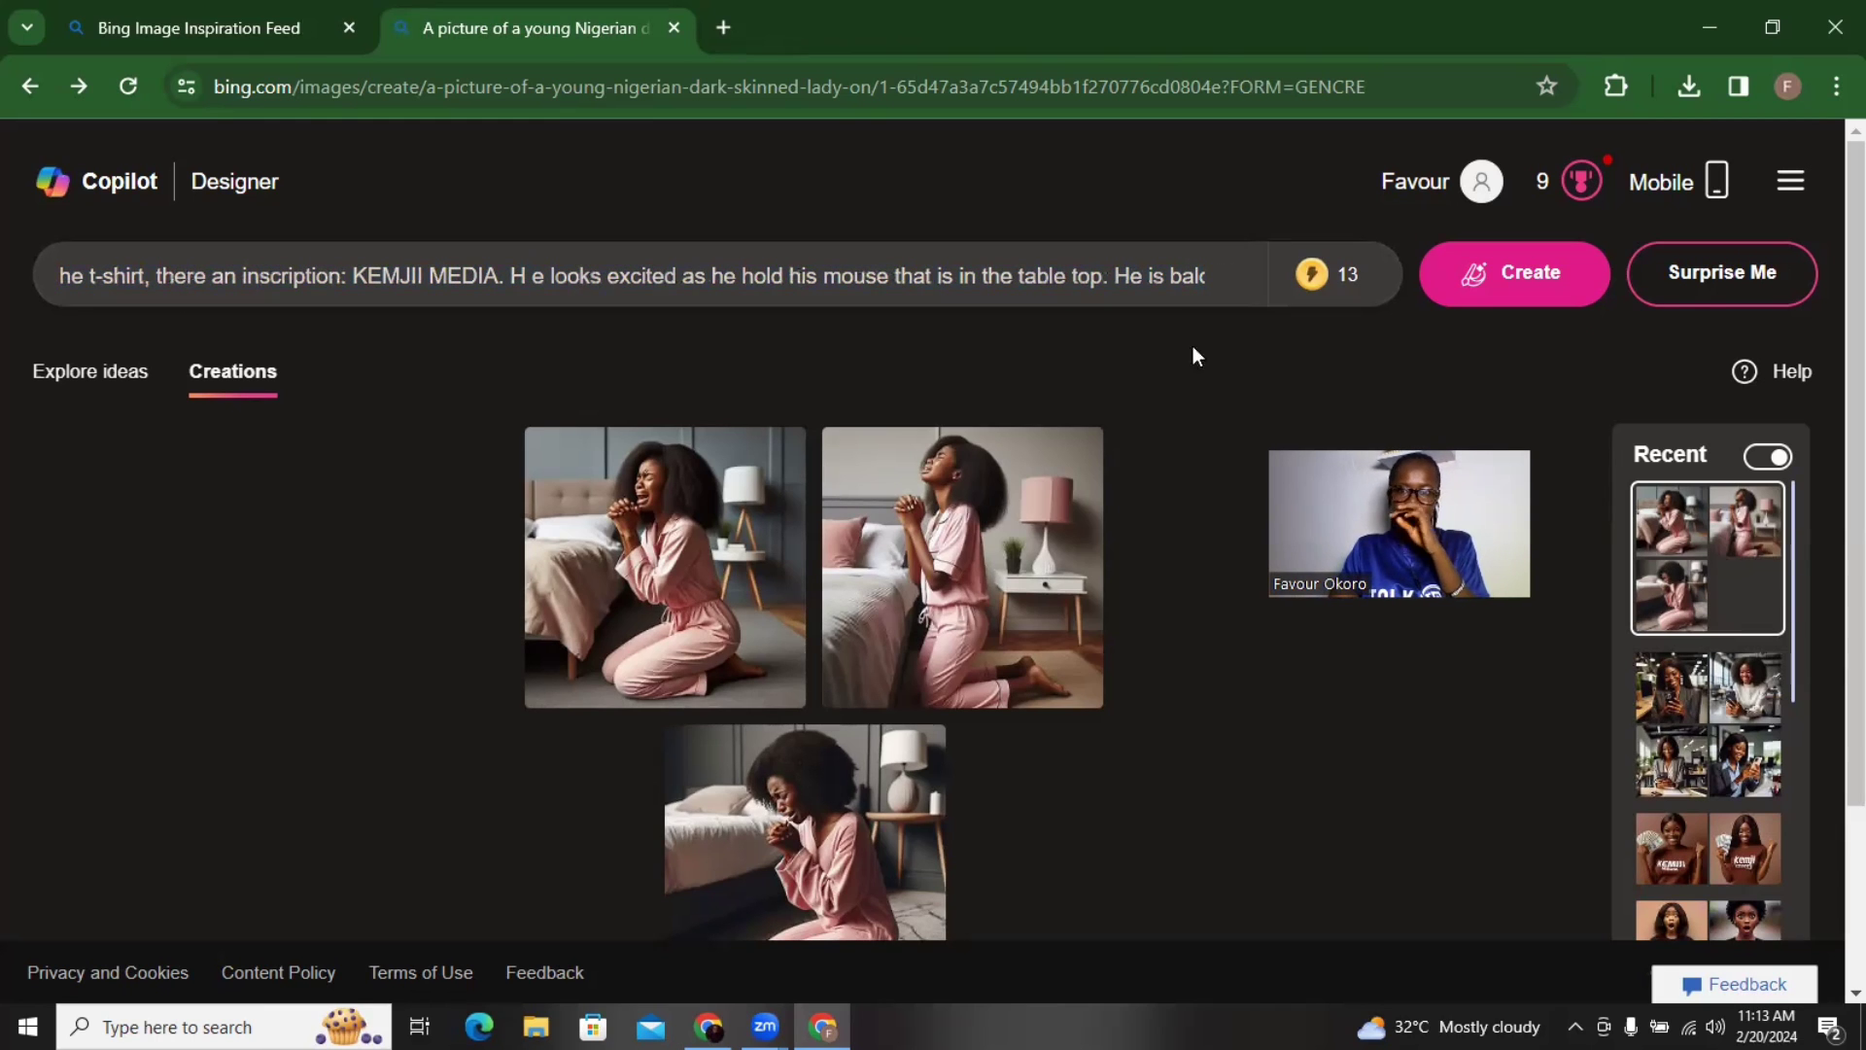
click(1484, 288)
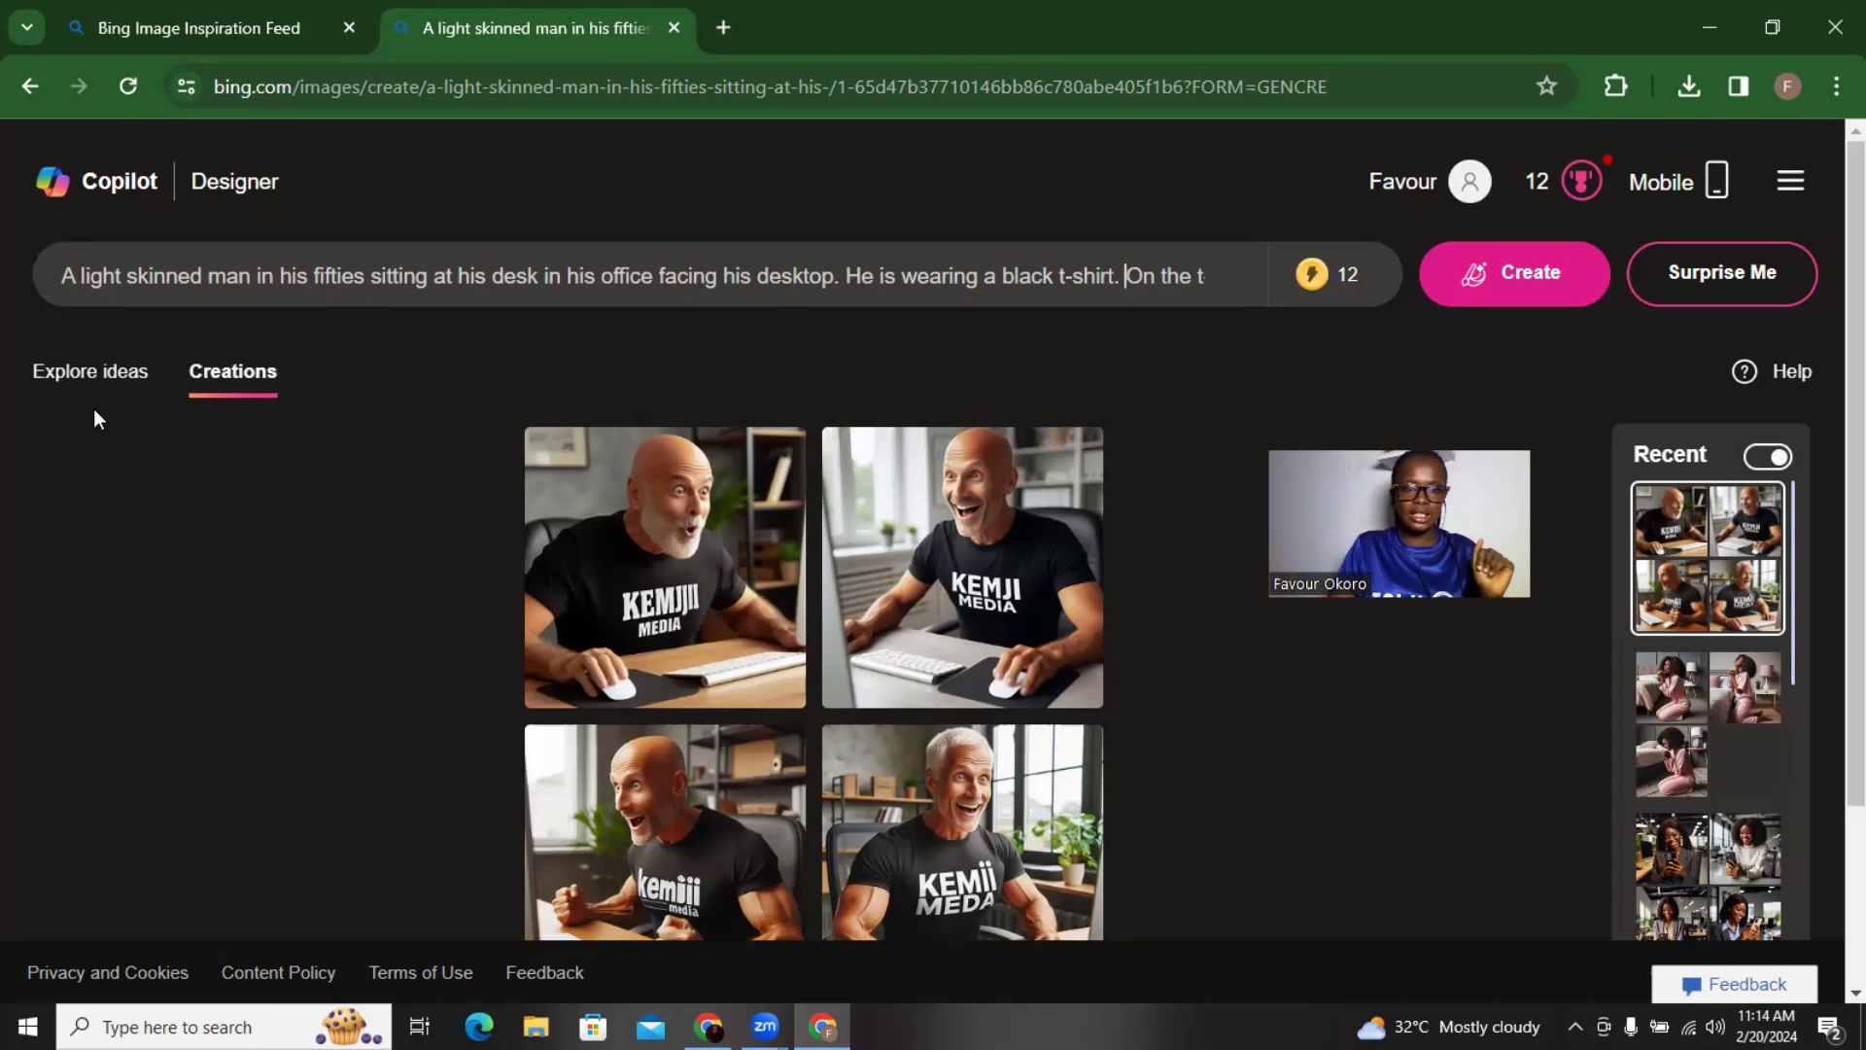
scroll(758, 583, down, 2)
scroll(858, 706, up, 2)
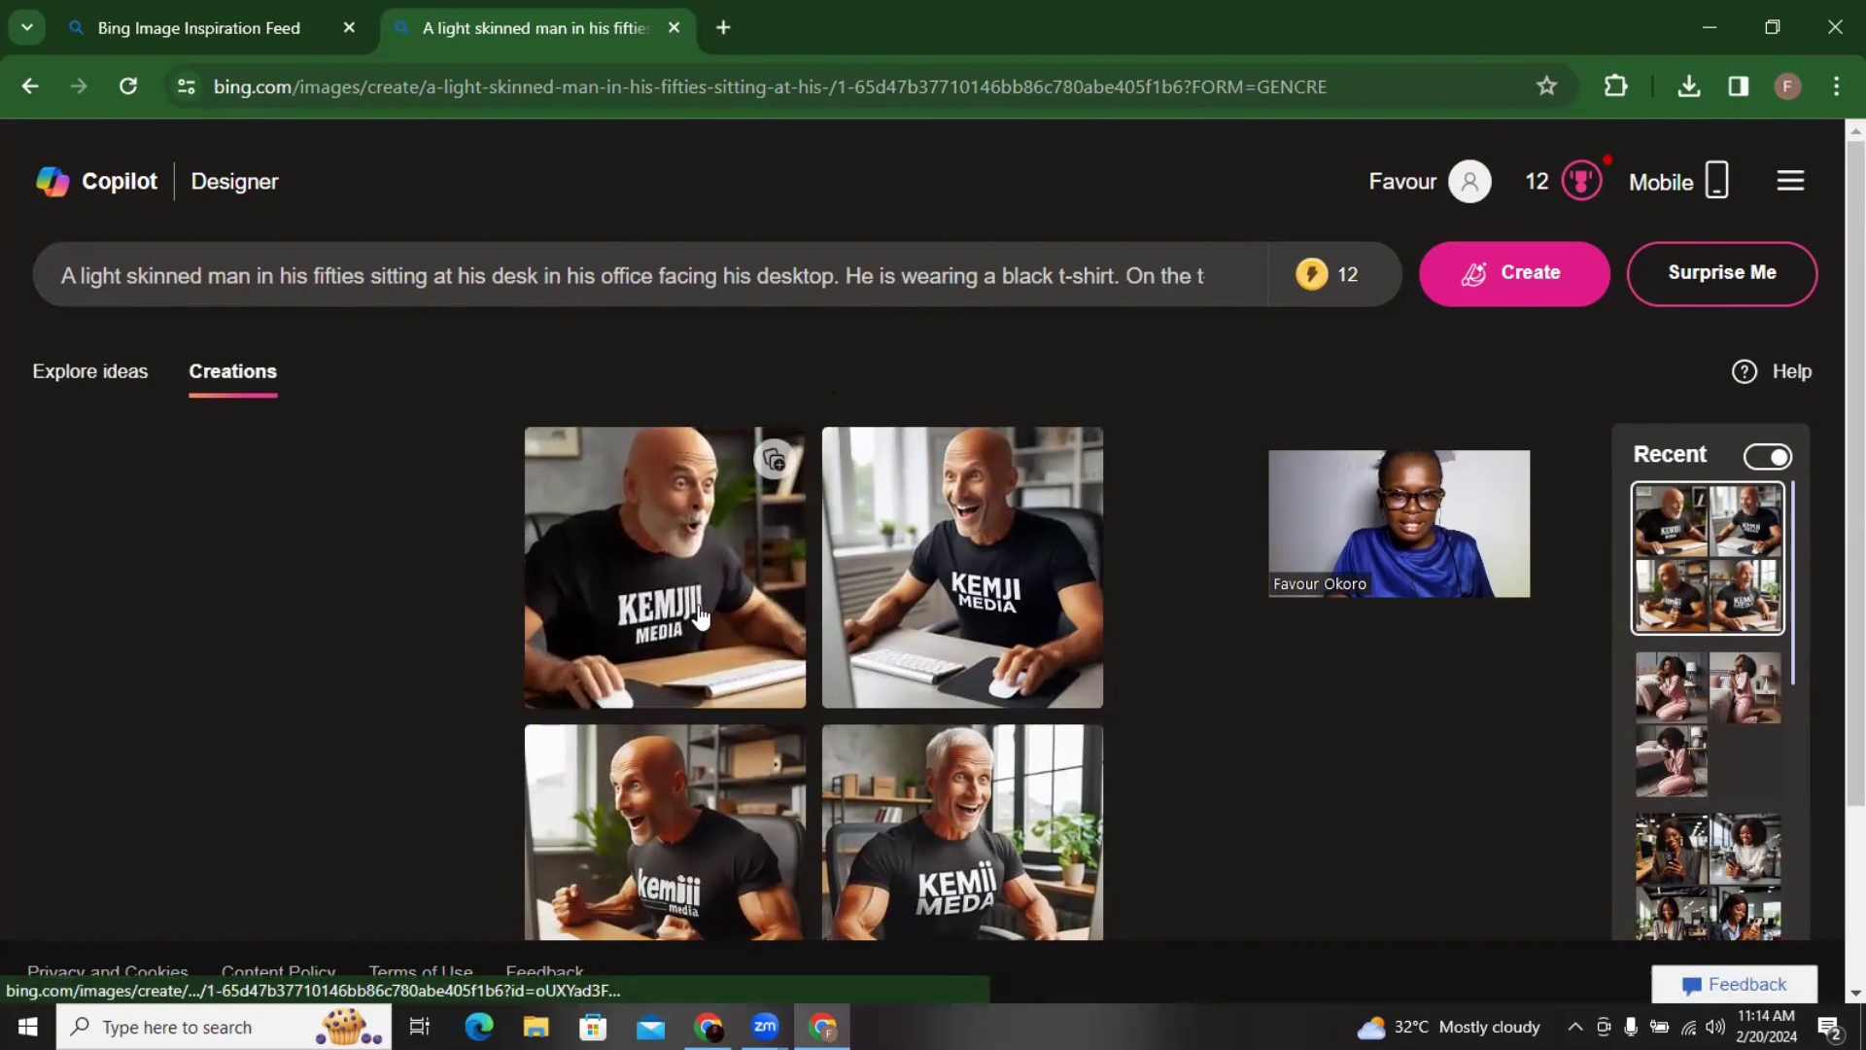
scroll(729, 797, down, 2)
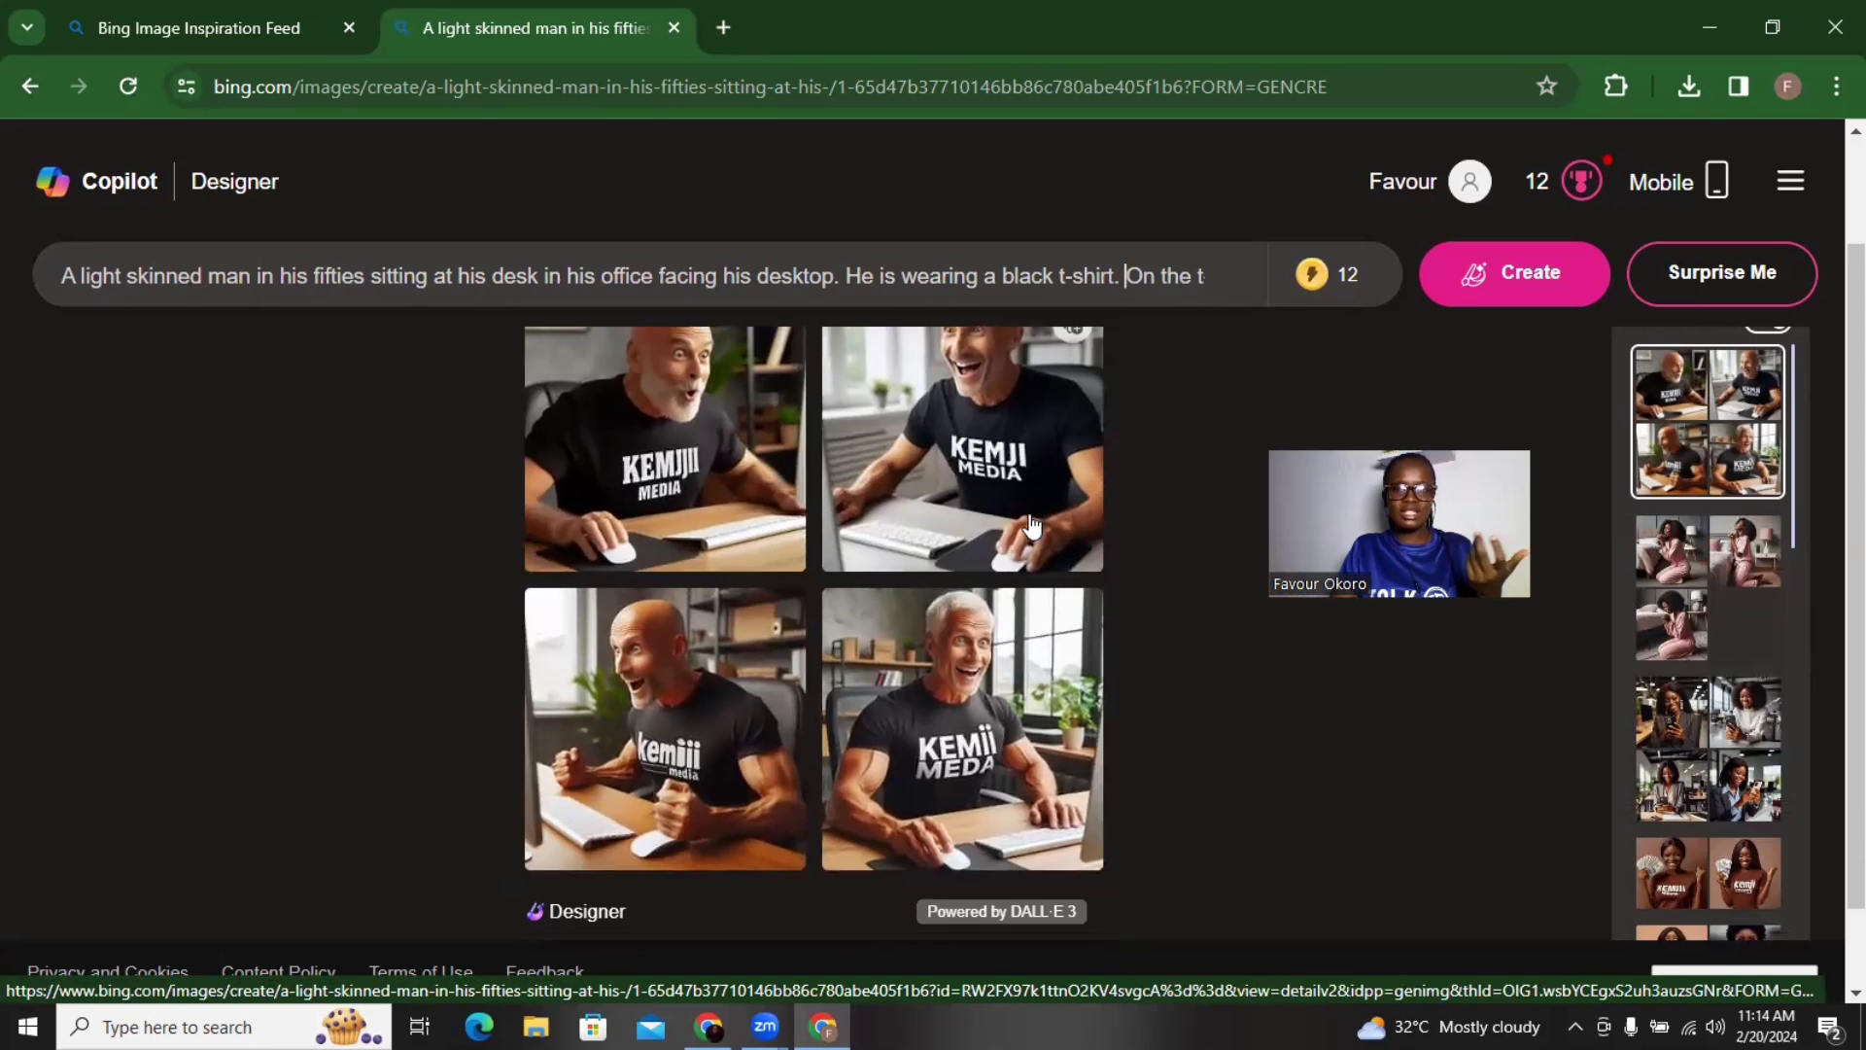
scroll(929, 948, up, 2)
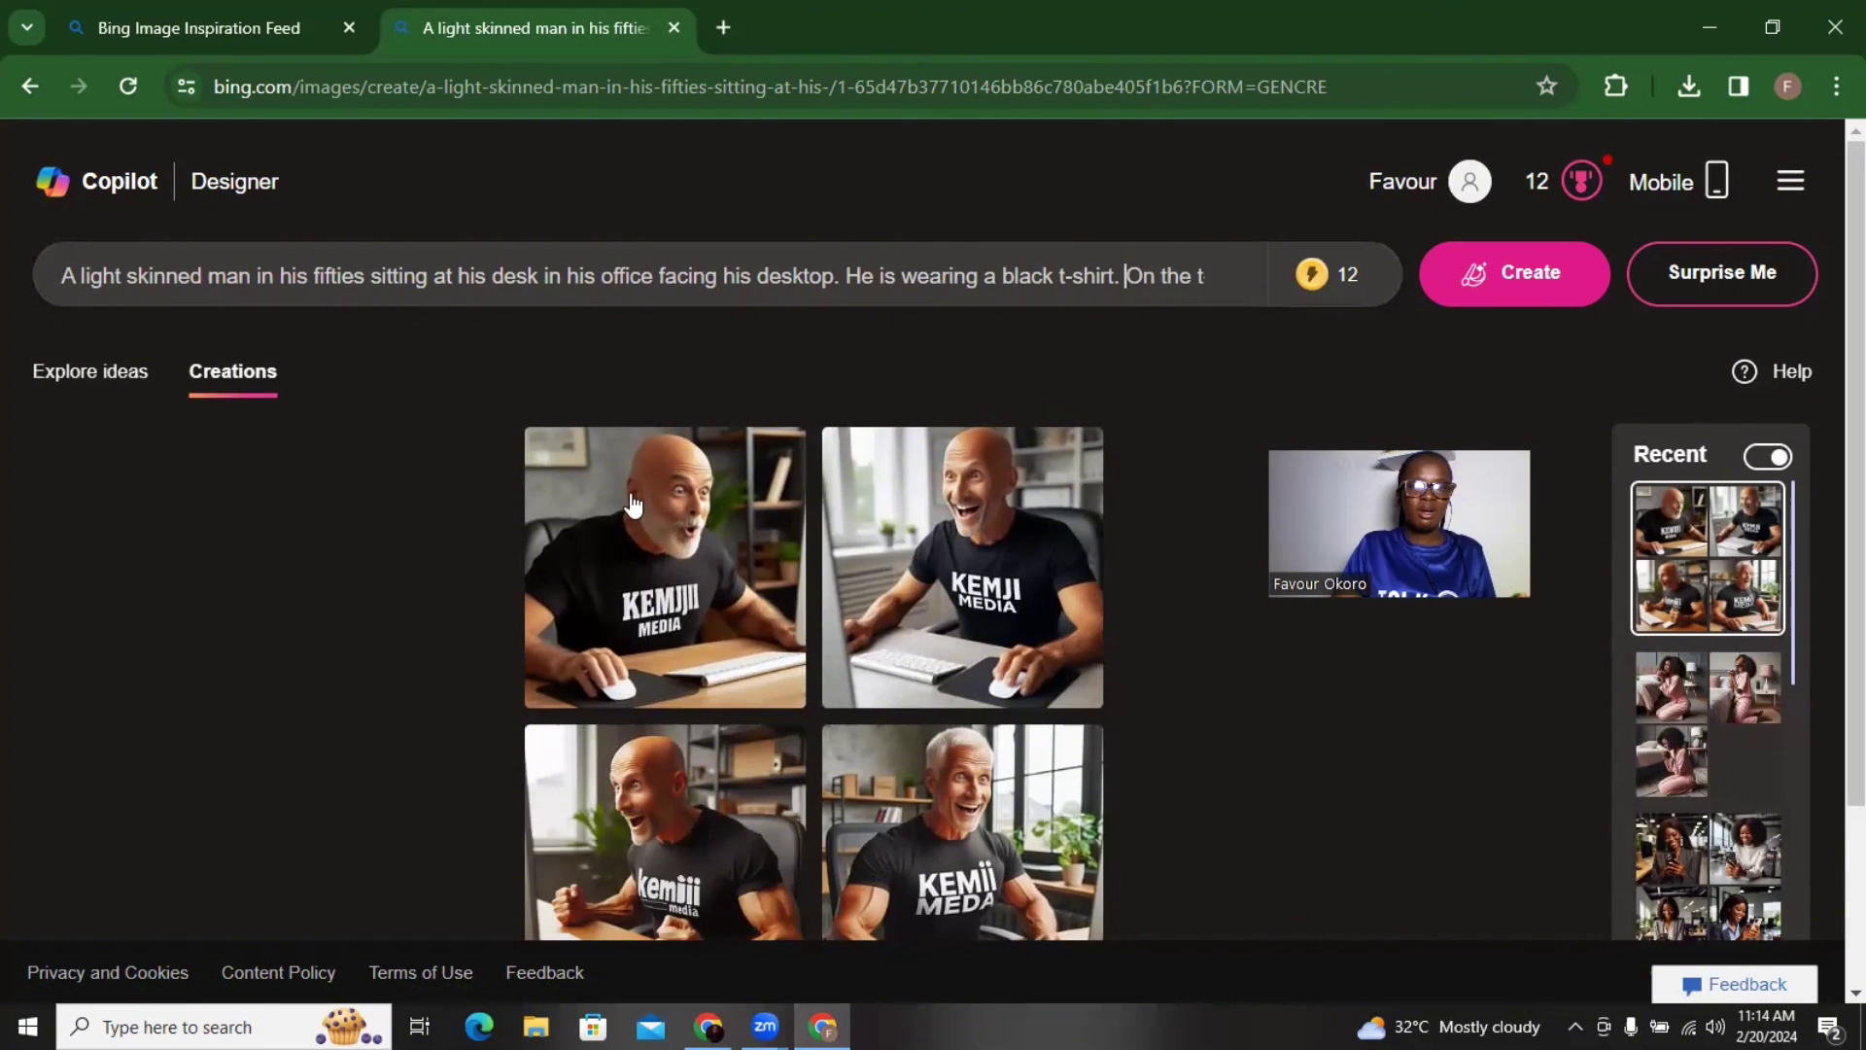
Step: Save the bearded KEMJII MEDIA man image full size as OIG1 (1).jpg
click(703, 551)
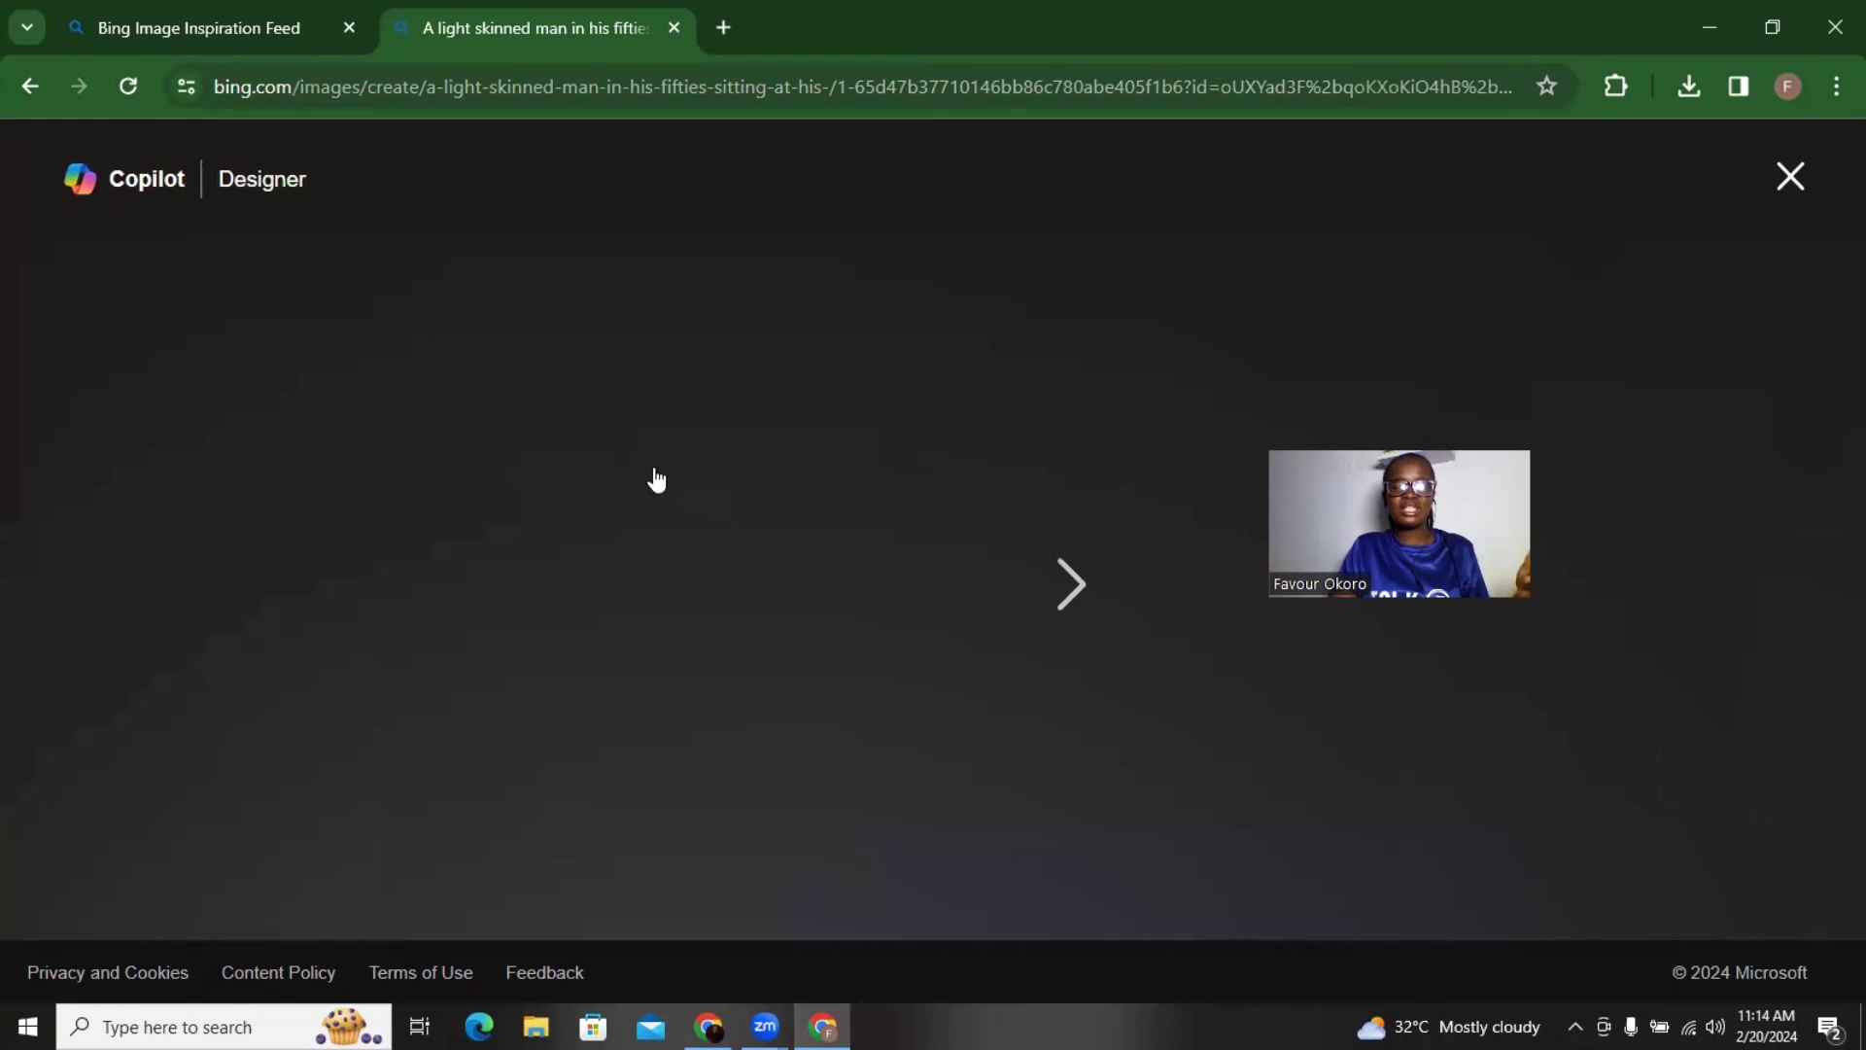
right_click(701, 536)
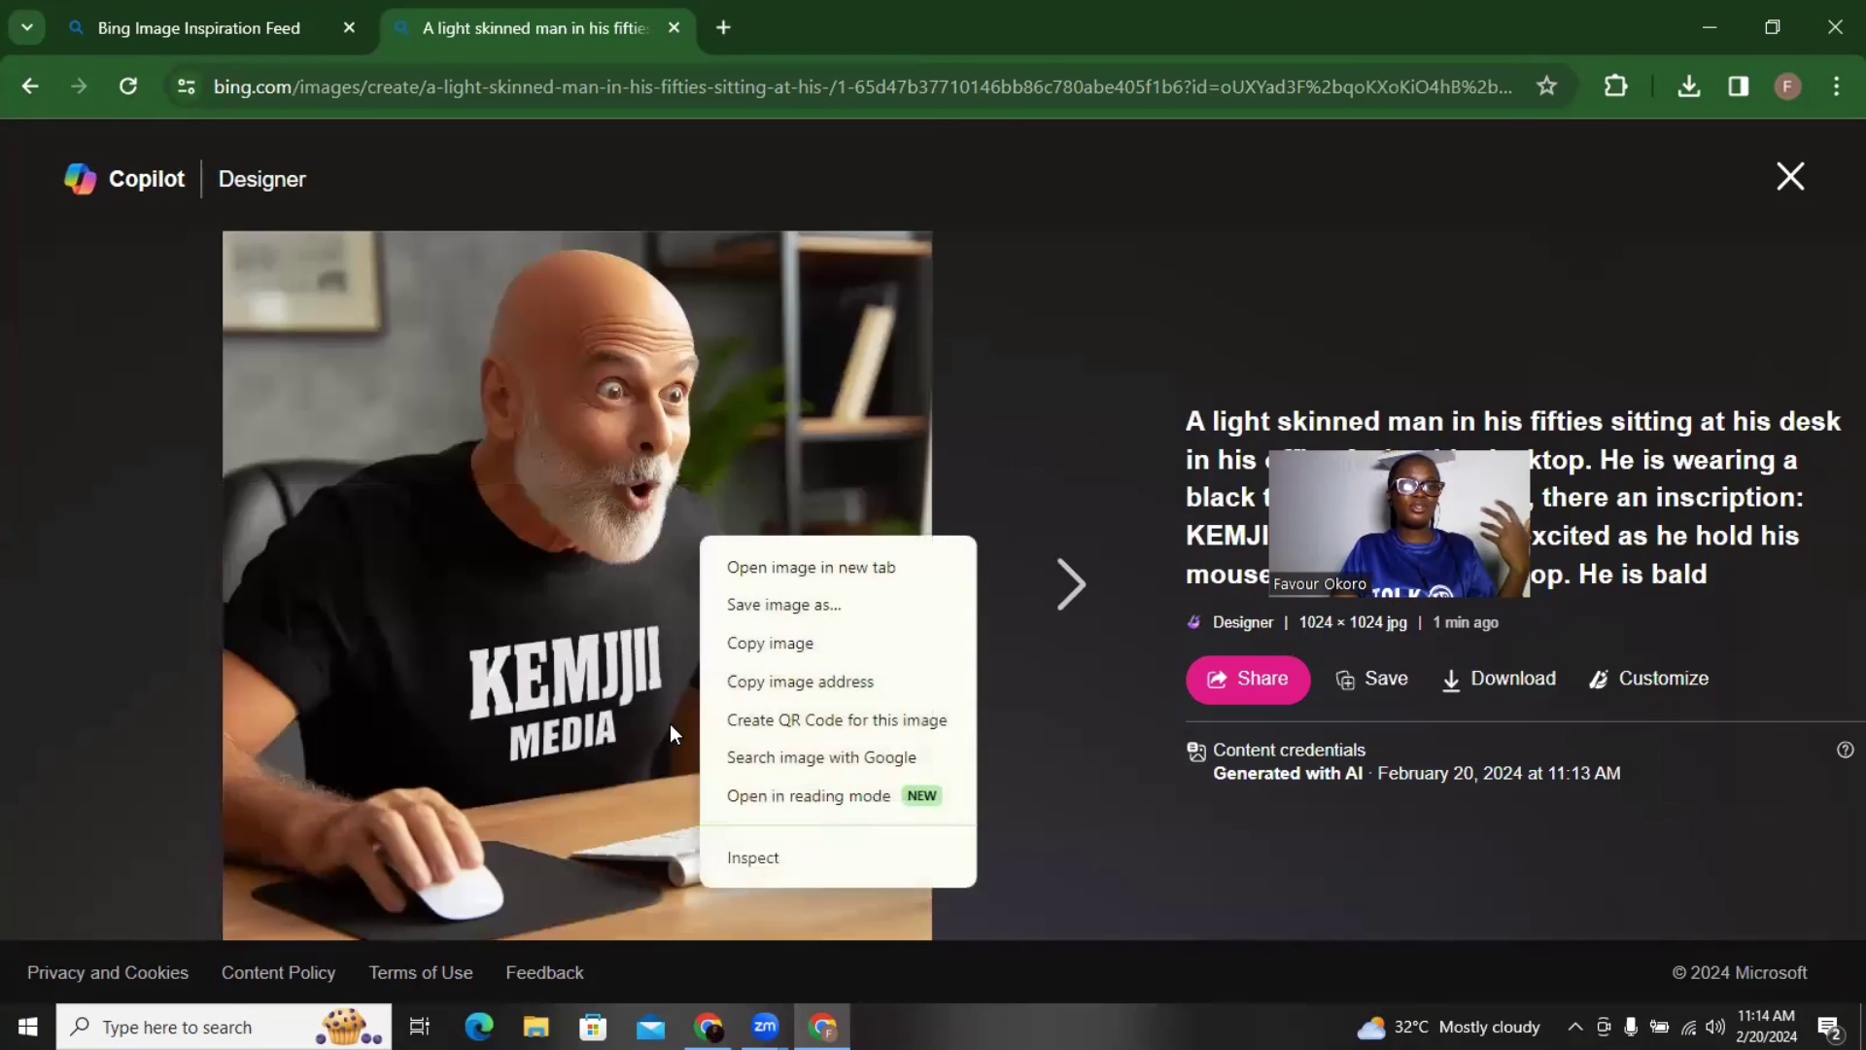
click(768, 604)
click(736, 522)
Step: Find the smiling bald KEMJI MEDIA man among the results and save it as OIG1 (2).jpg
click(1059, 583)
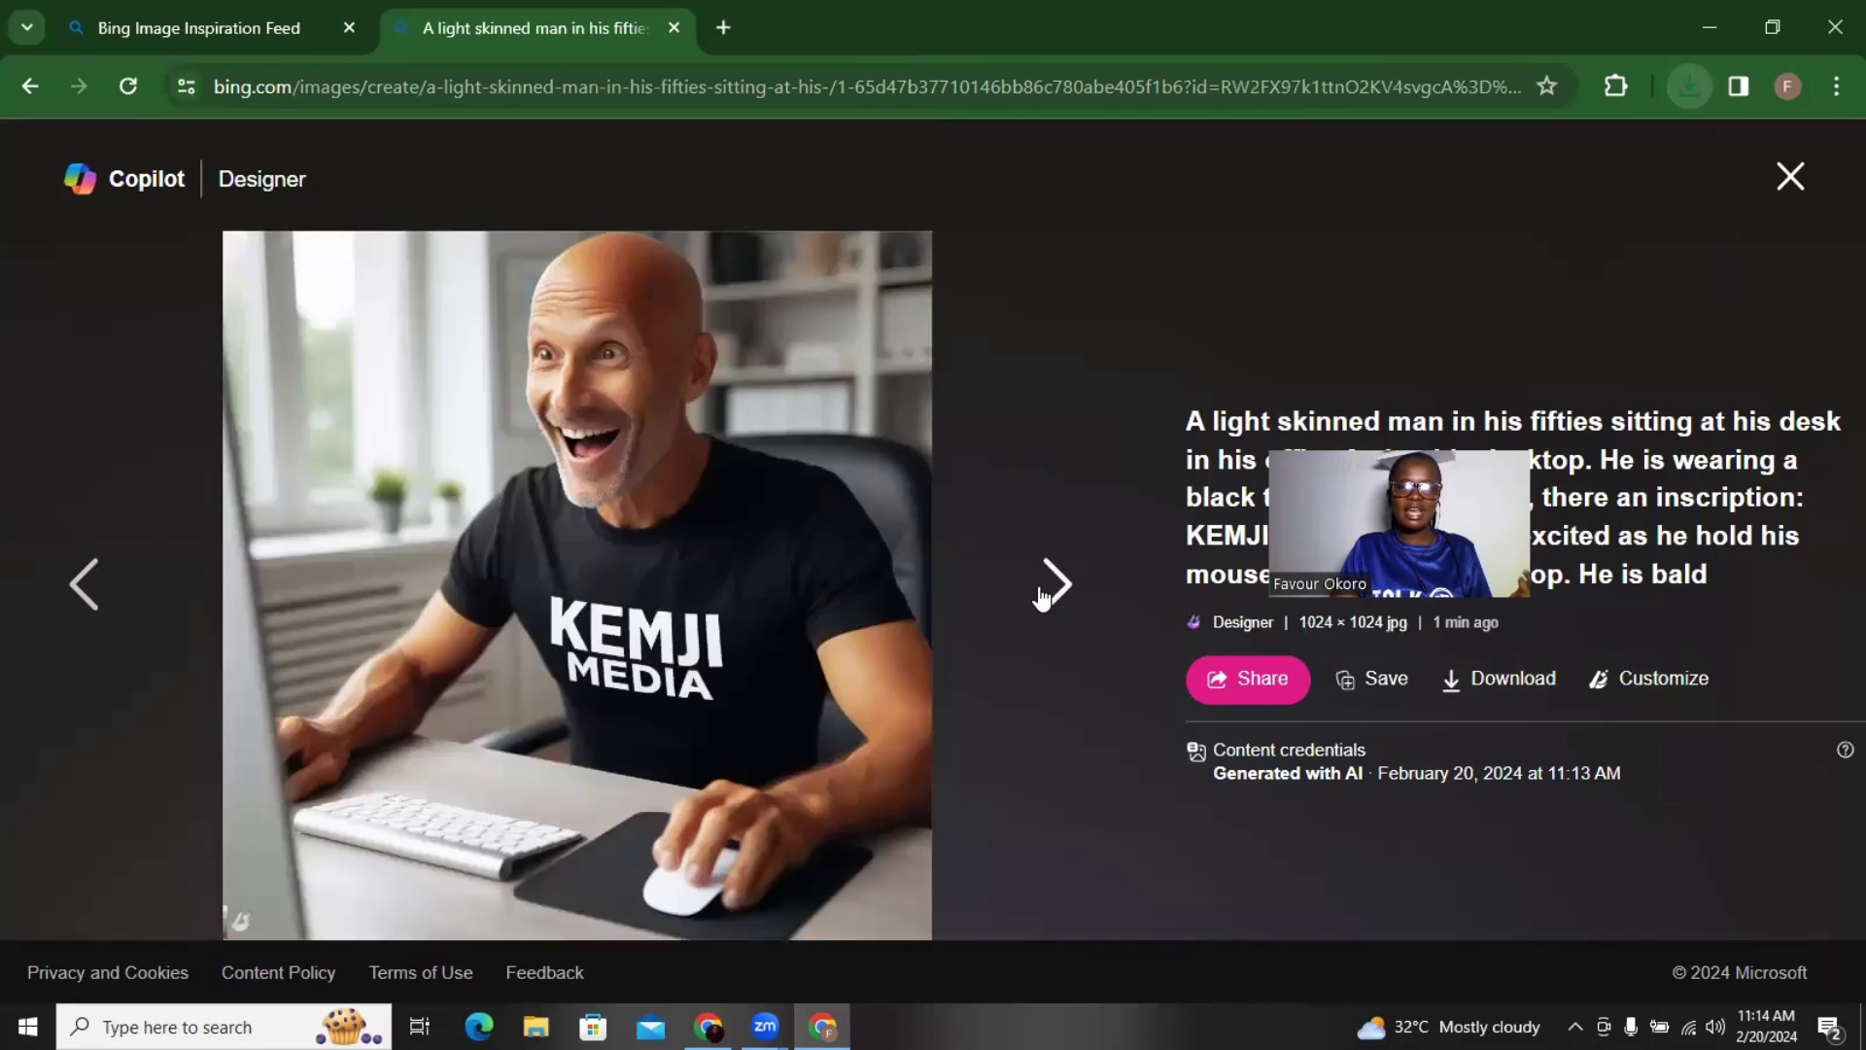
click(1056, 583)
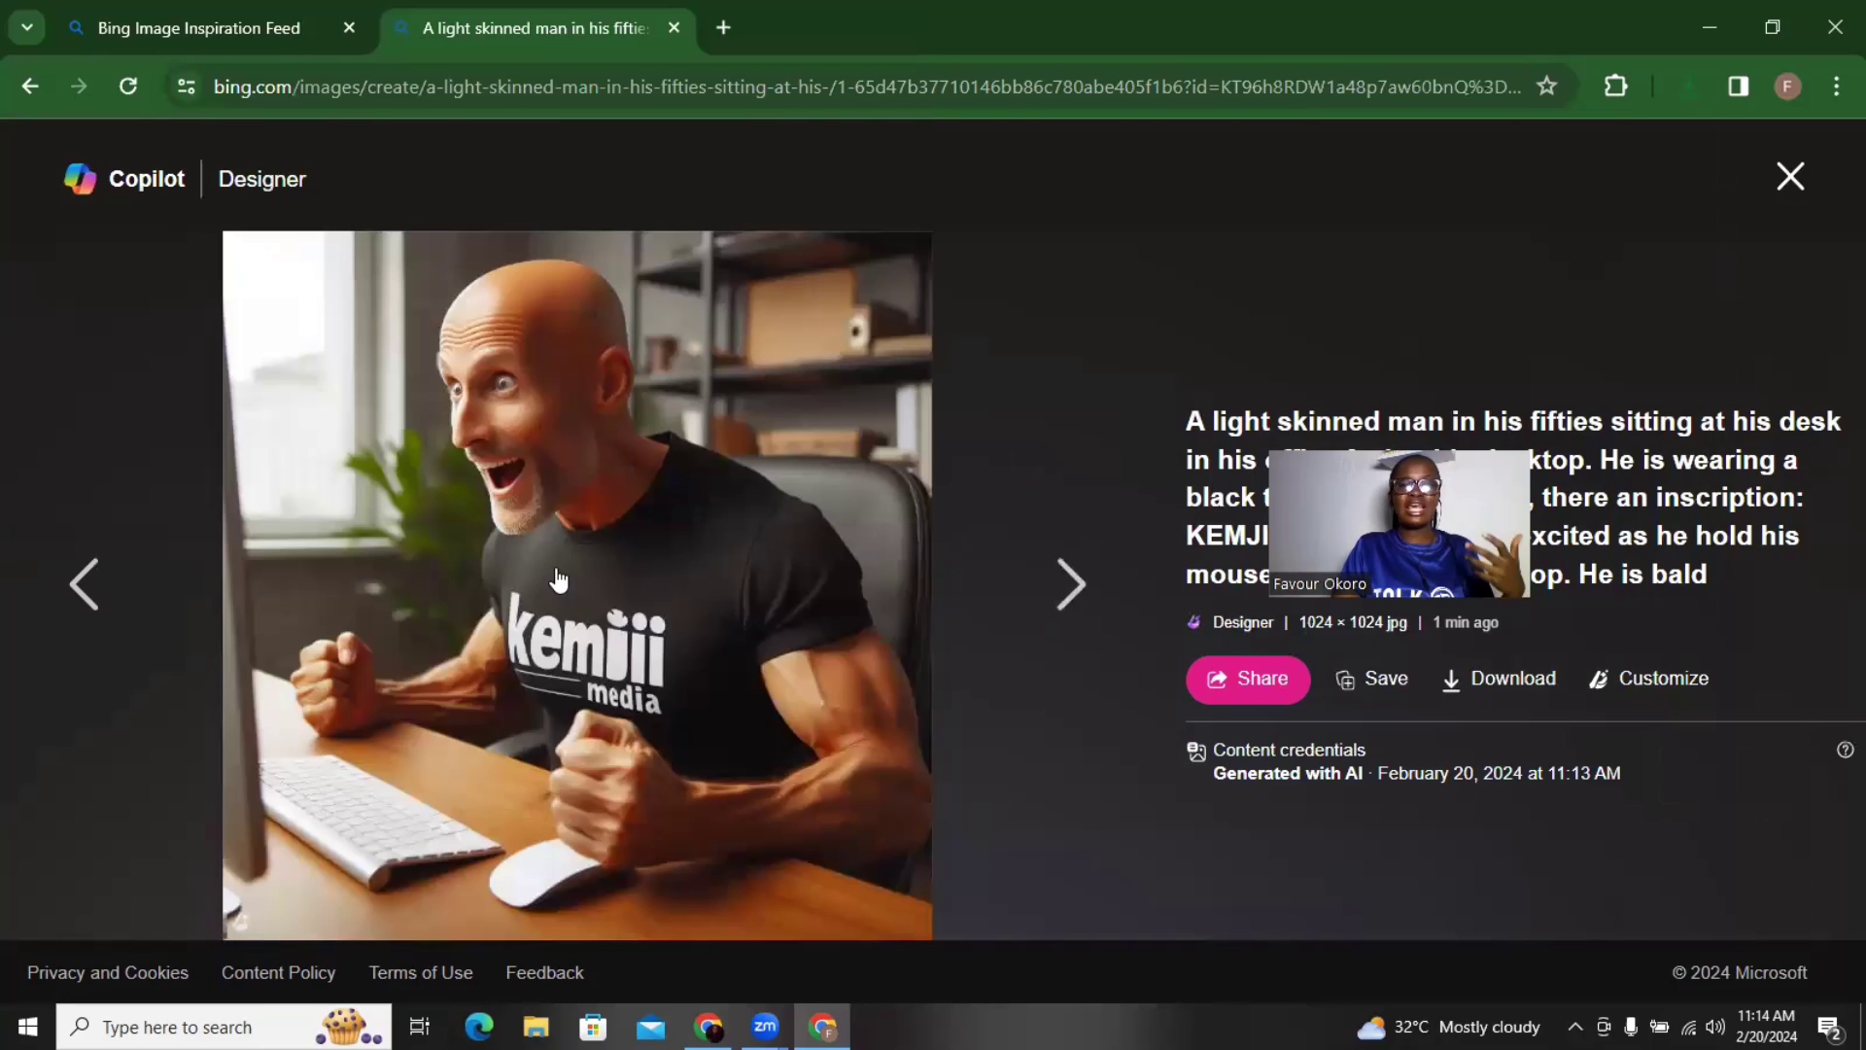
click(1061, 586)
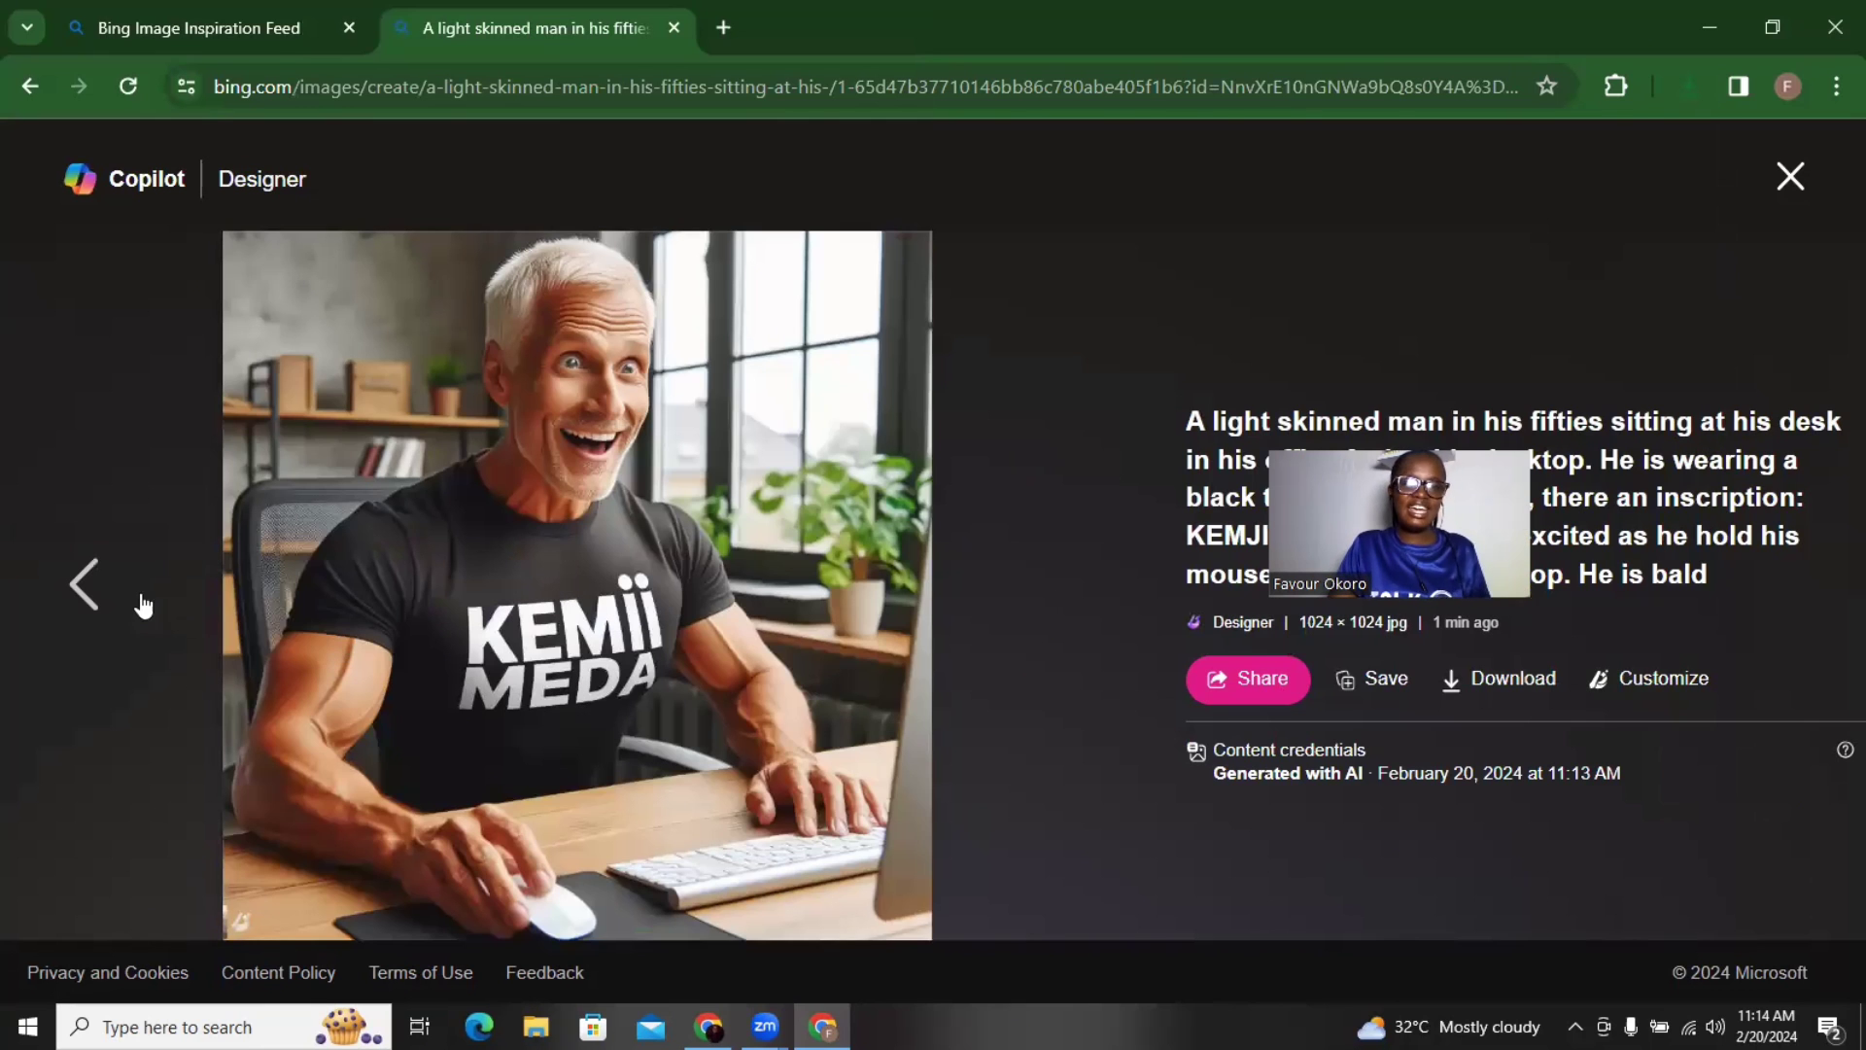
click(82, 601)
click(78, 605)
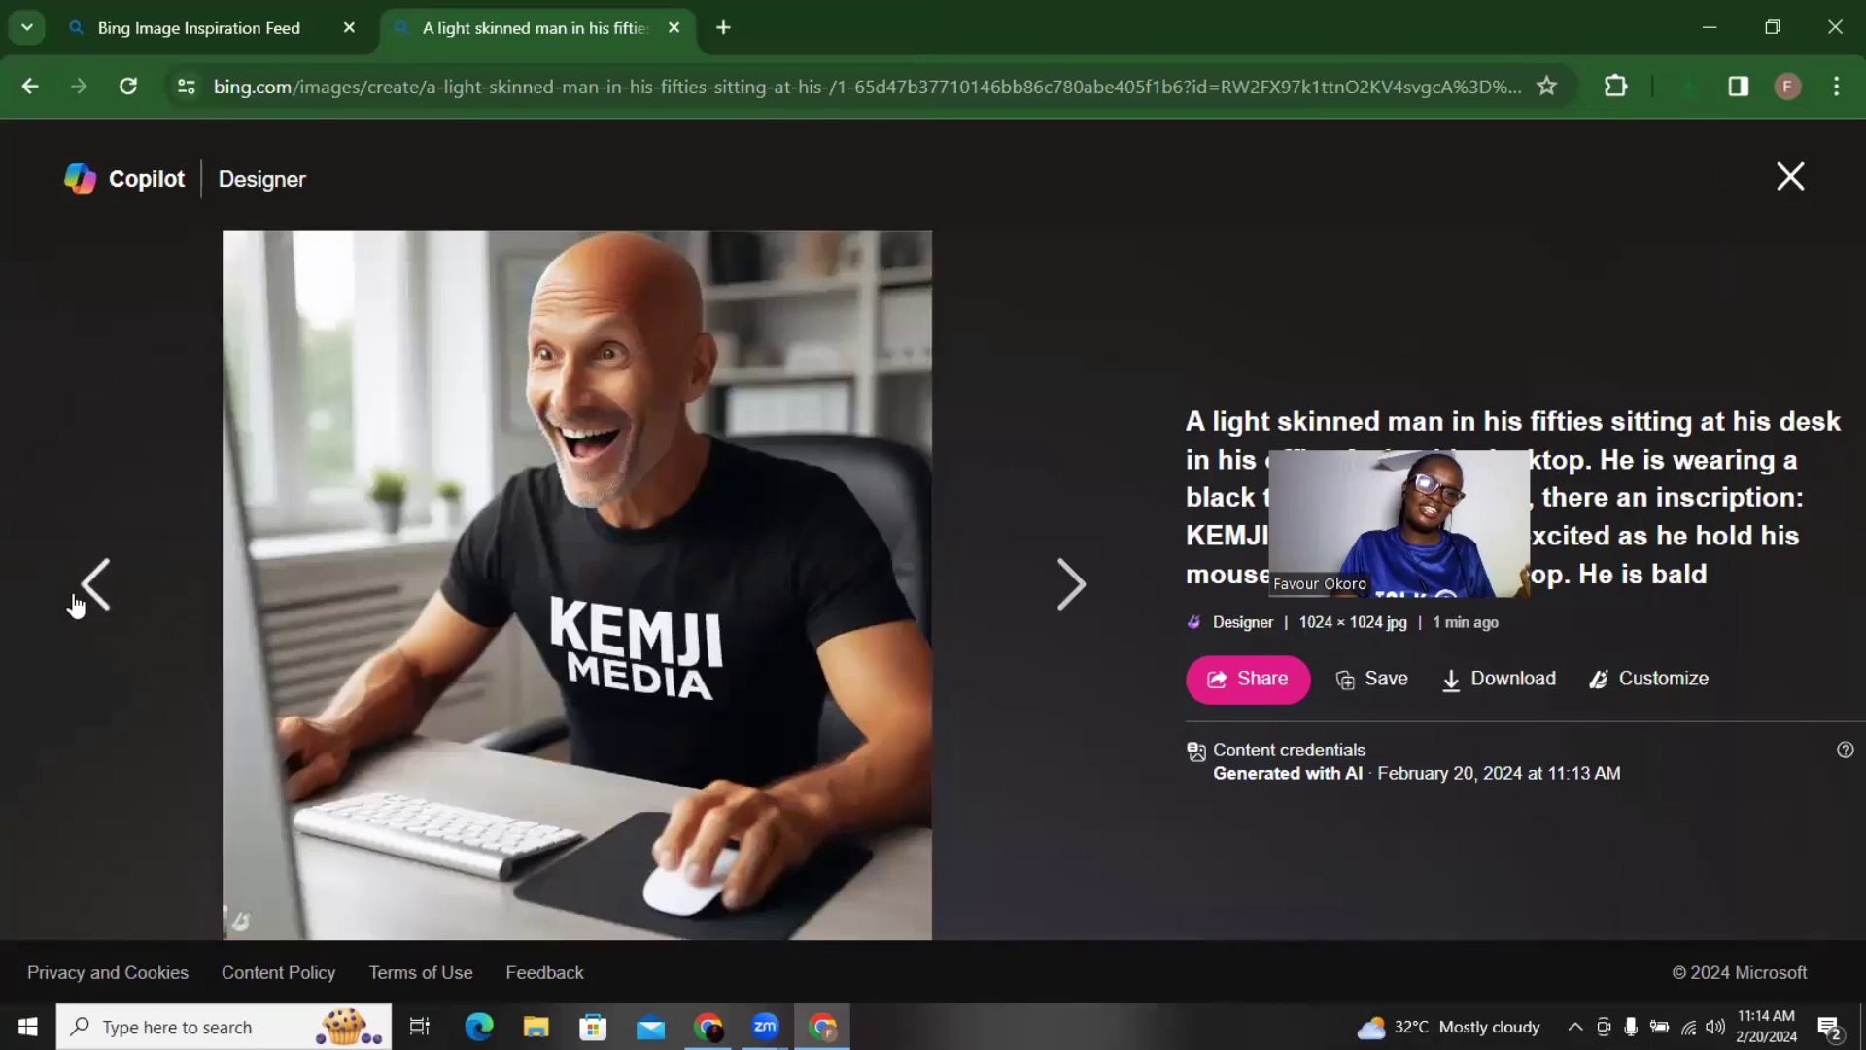
click(76, 604)
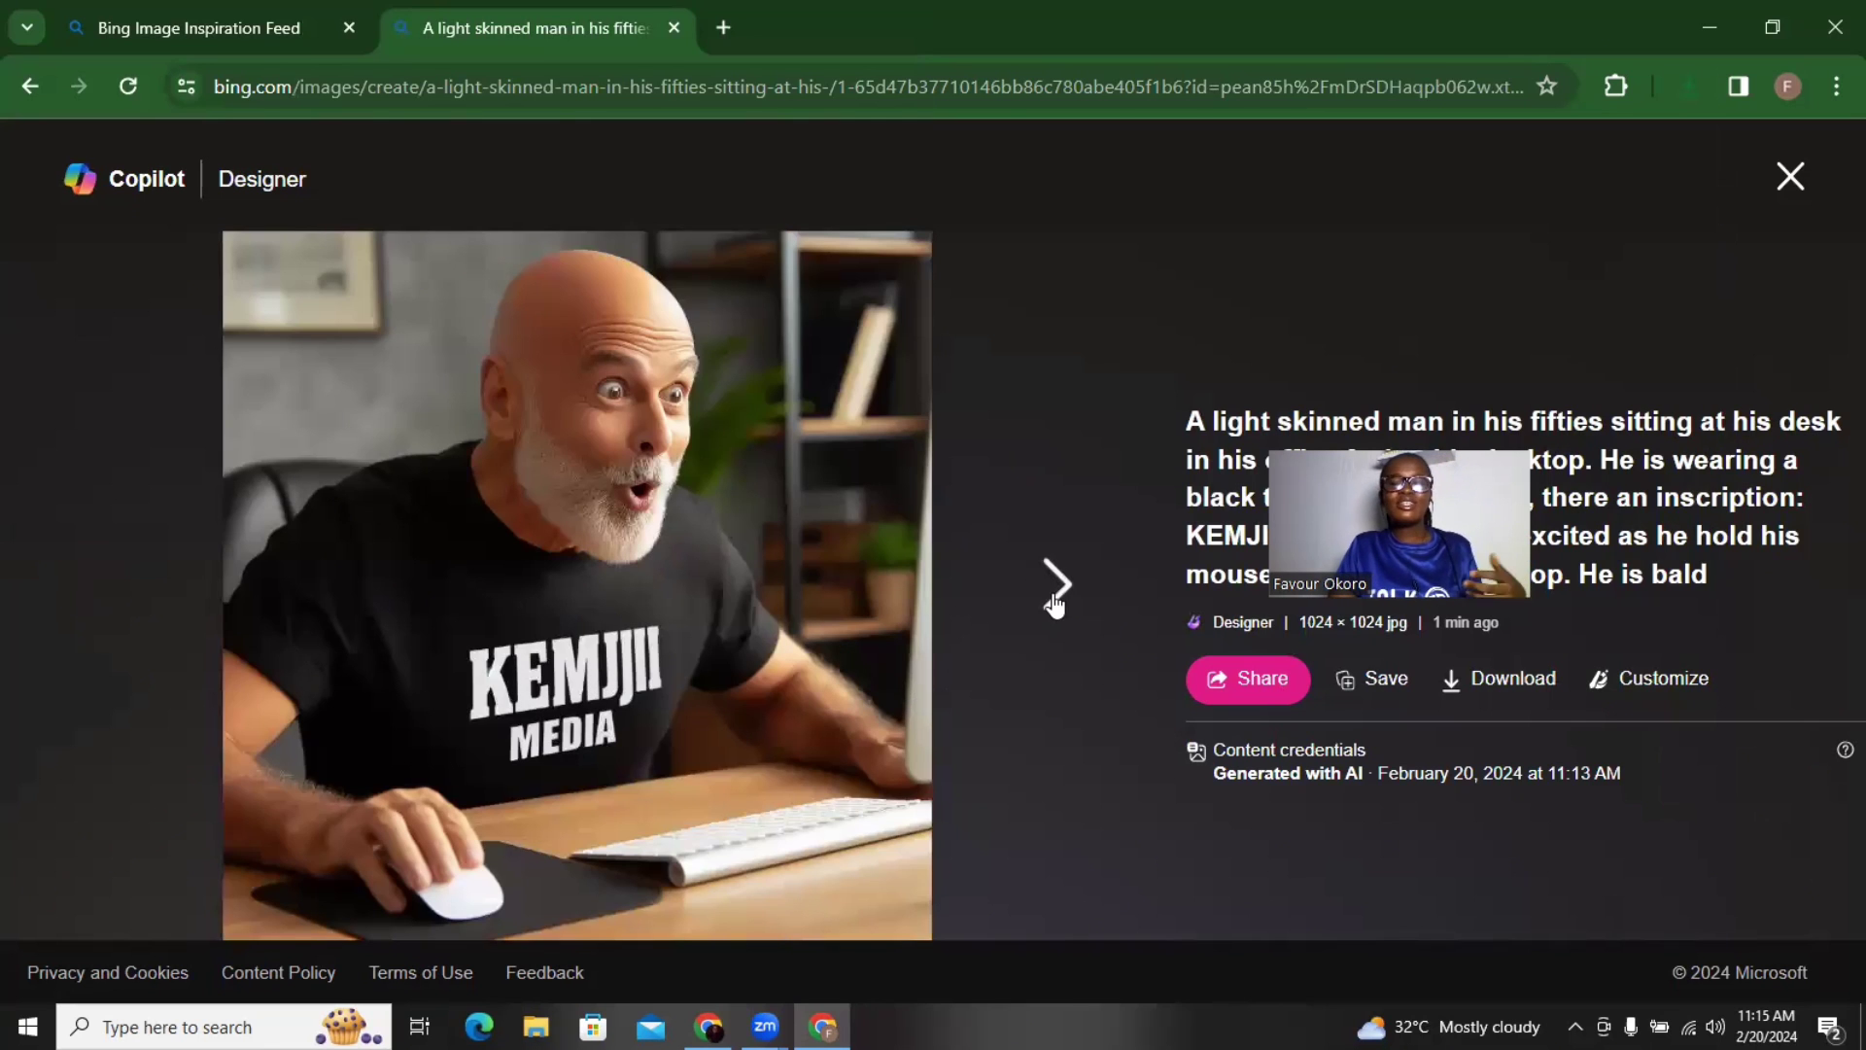
click(1054, 598)
right_click(718, 578)
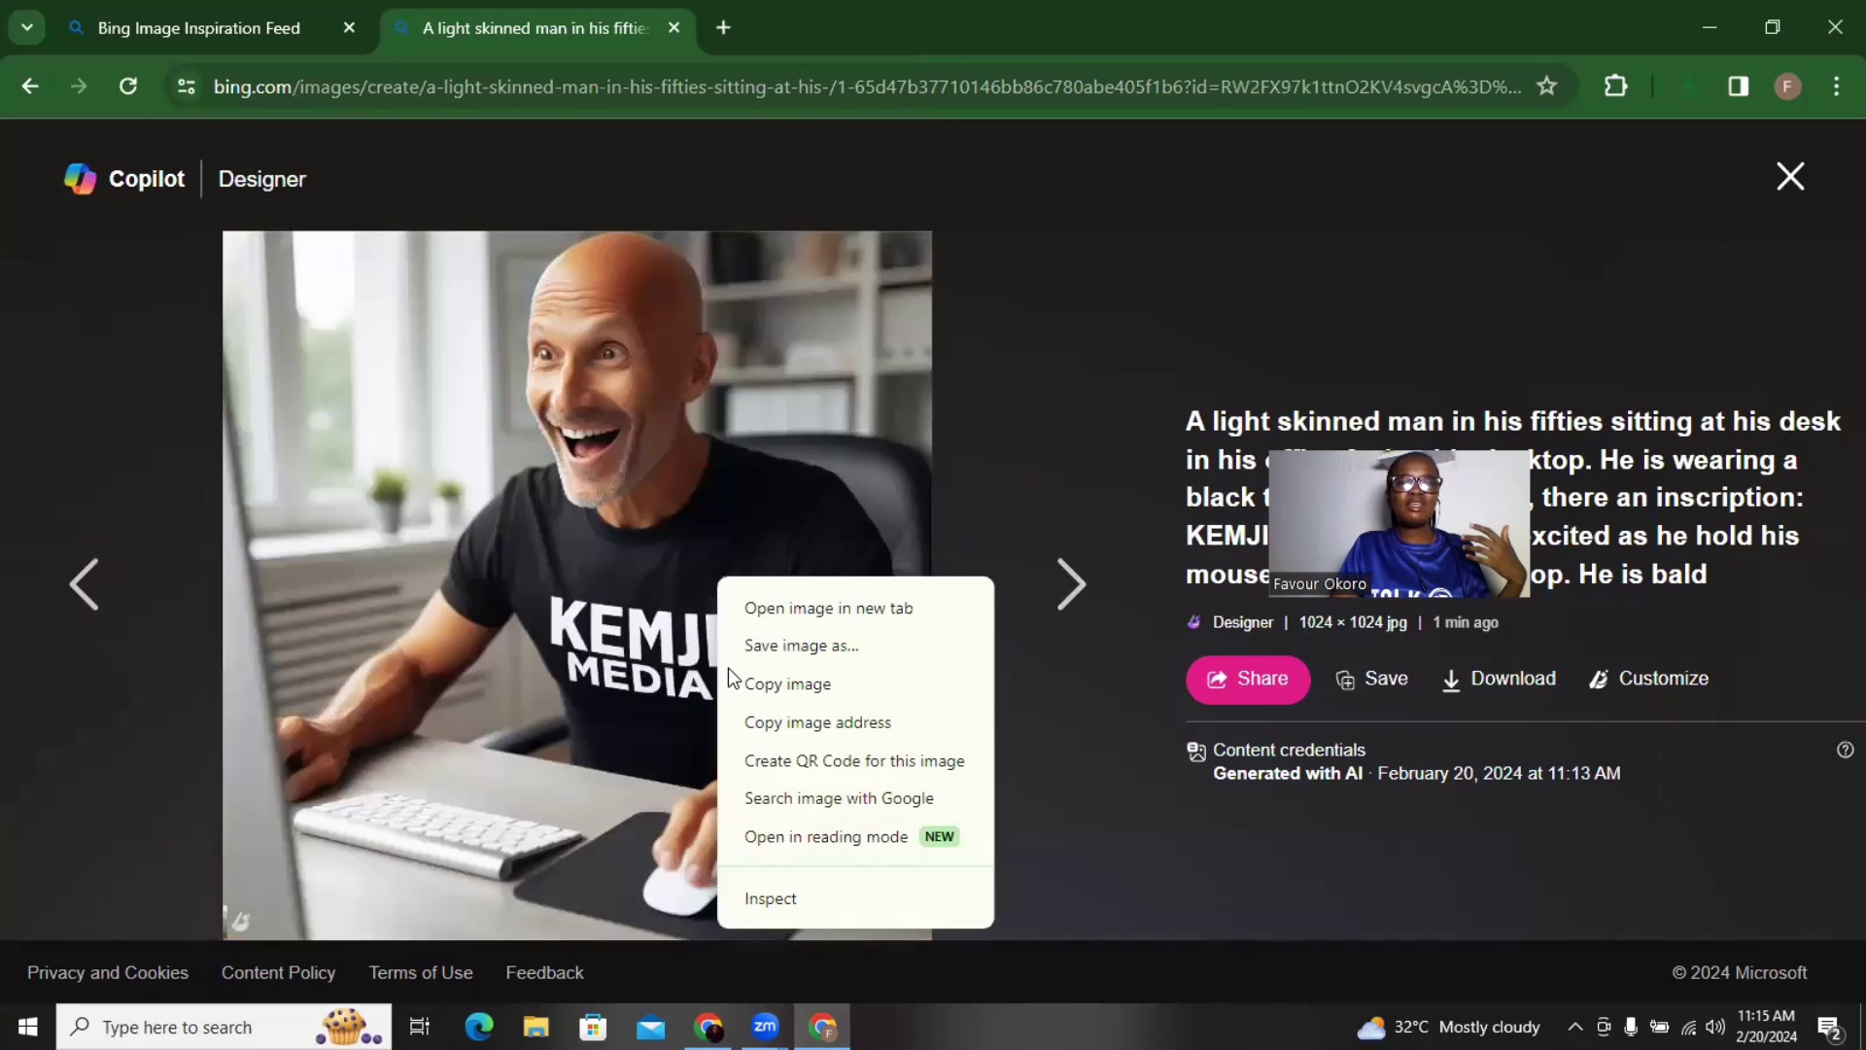
click(782, 645)
click(736, 522)
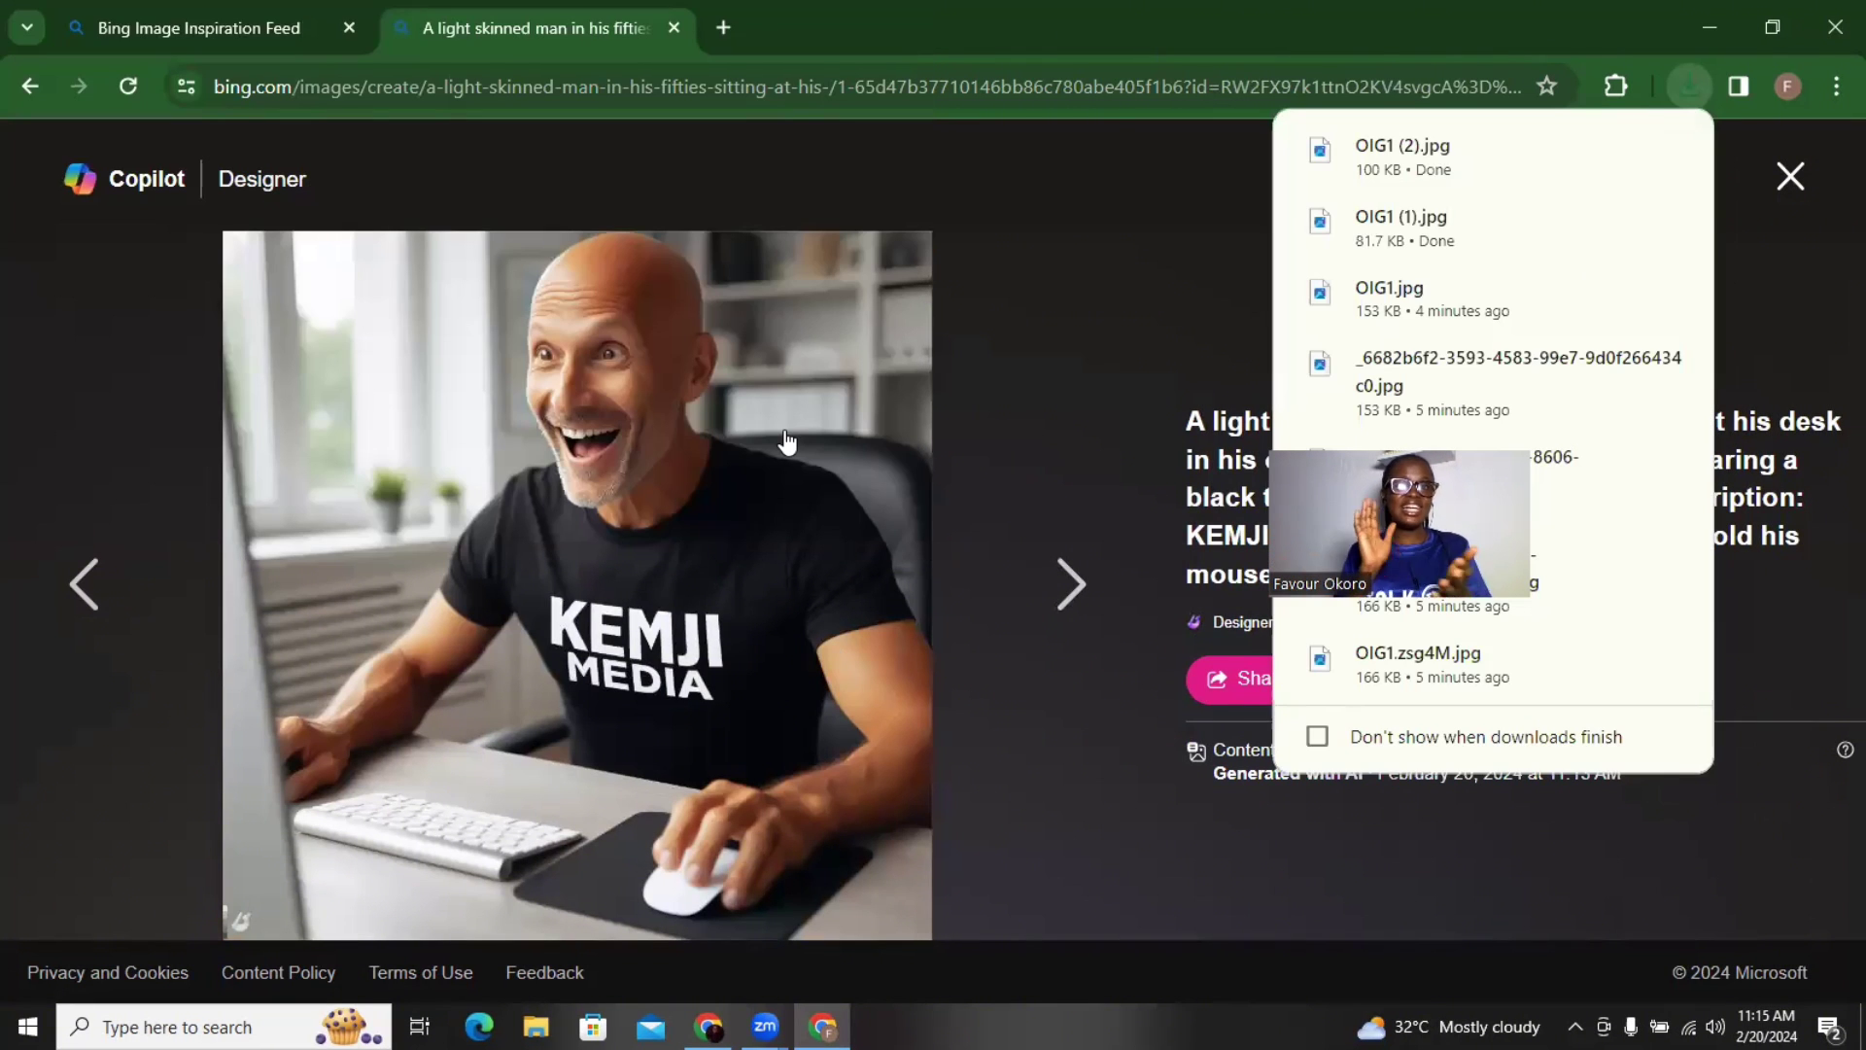